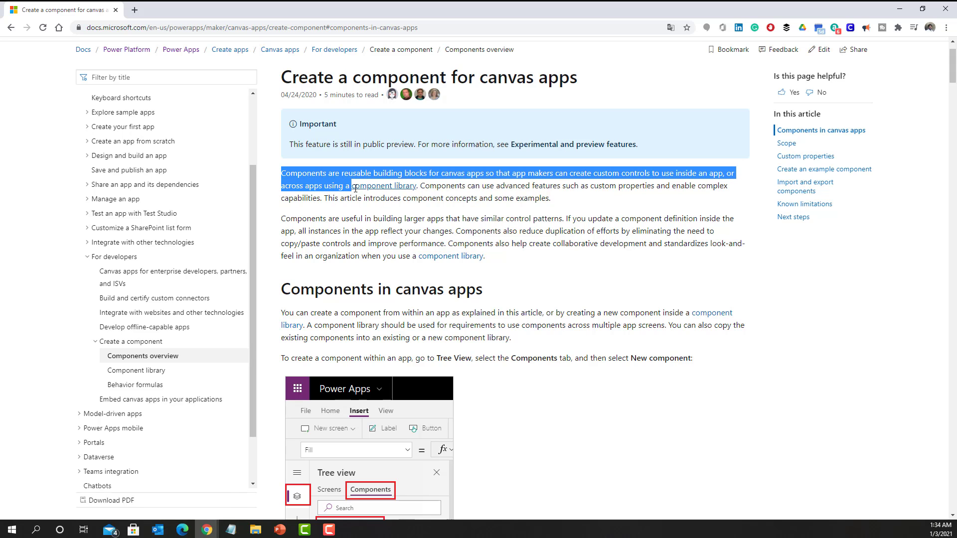
{"action": "left_click", "coordinate": [490, 201]}
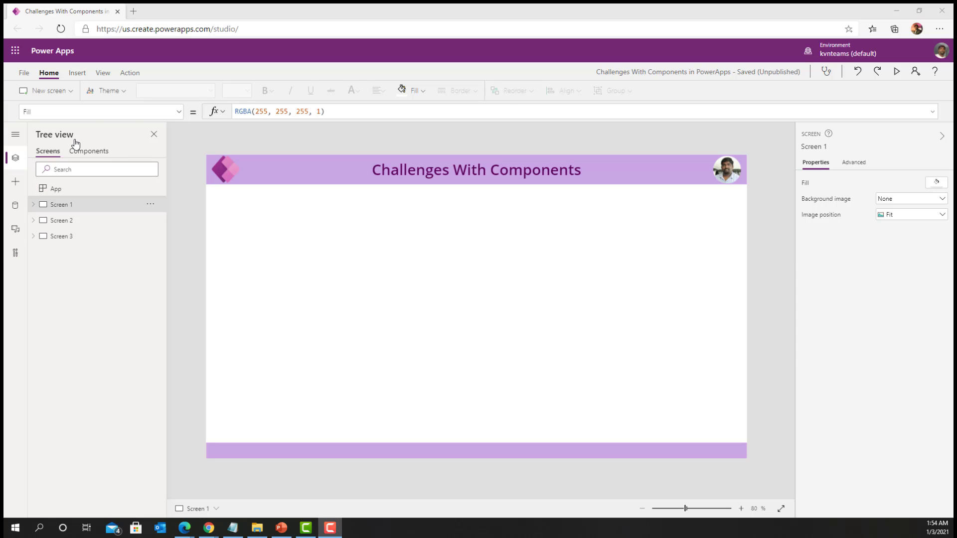
Open the app's advanced settings and search for "compo" to check the Components preview feature.
{"action": "left_click", "coordinate": [23, 72]}
{"action": "left_click", "coordinate": [36, 234]}
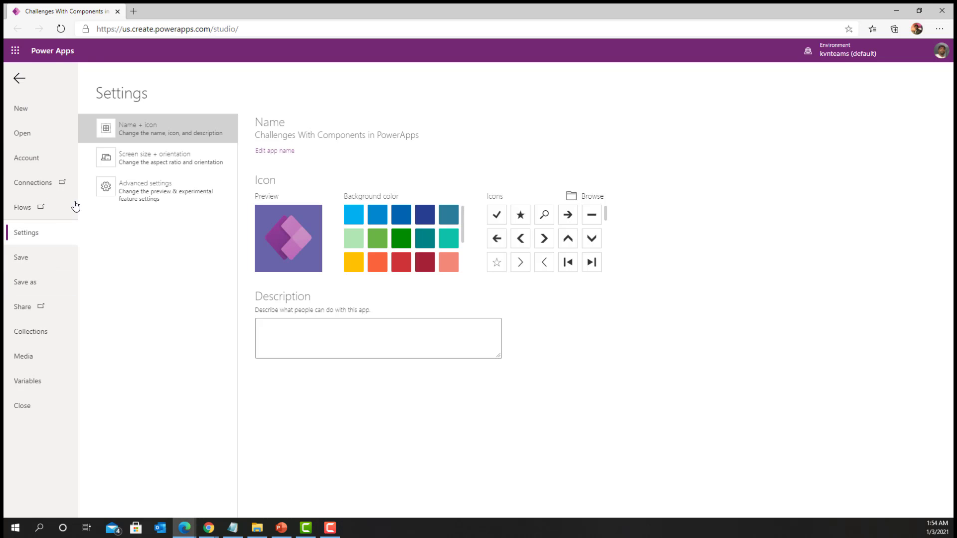
{"action": "left_click", "coordinate": [152, 191]}
{"action": "left_click", "coordinate": [319, 131]}
{"action": "type", "text": "compo"}
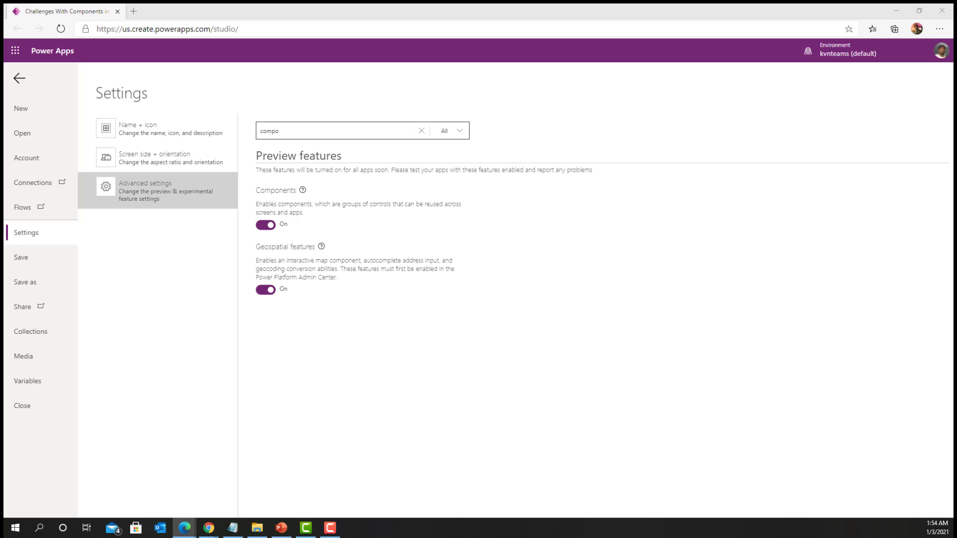
Switch to the Microsoft Docs article in Chrome and read the Shipped stage description, returning to the Power Apps settings.
{"action": "left_click_drag", "start_coordinate": [201, 111], "coordinate": [410, 4]}
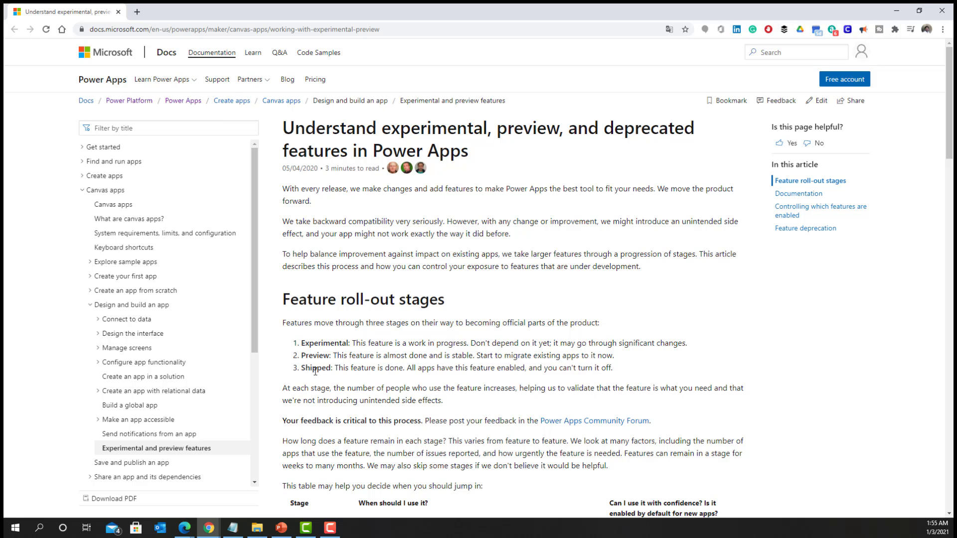
{"action": "left_click_drag", "start_coordinate": [412, 367], "coordinate": [624, 370]}
{"action": "left_click", "coordinate": [636, 369]}
{"action": "left_click_drag", "start_coordinate": [505, 12], "coordinate": [0, 99]}
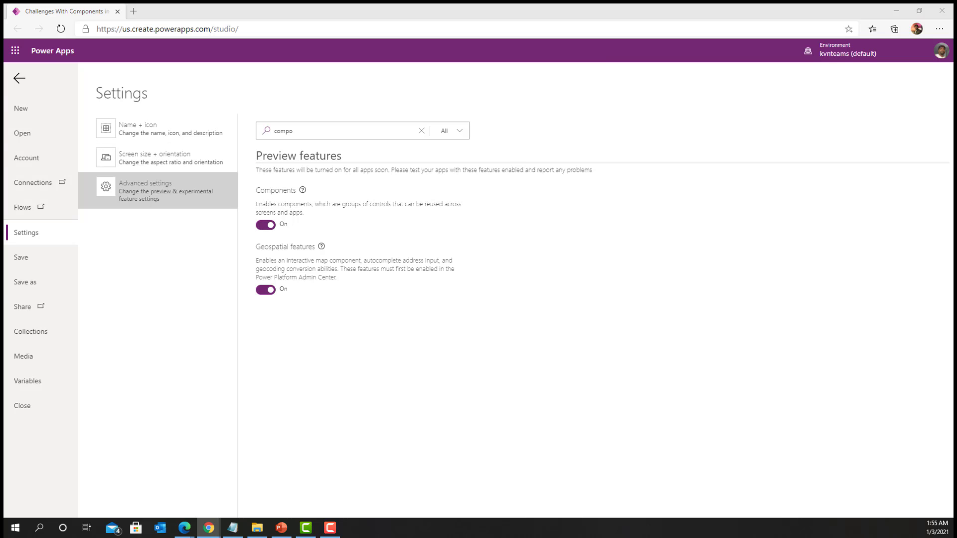
{"action": "left_click_drag", "start_coordinate": [0, 74], "coordinate": [620, 3]}
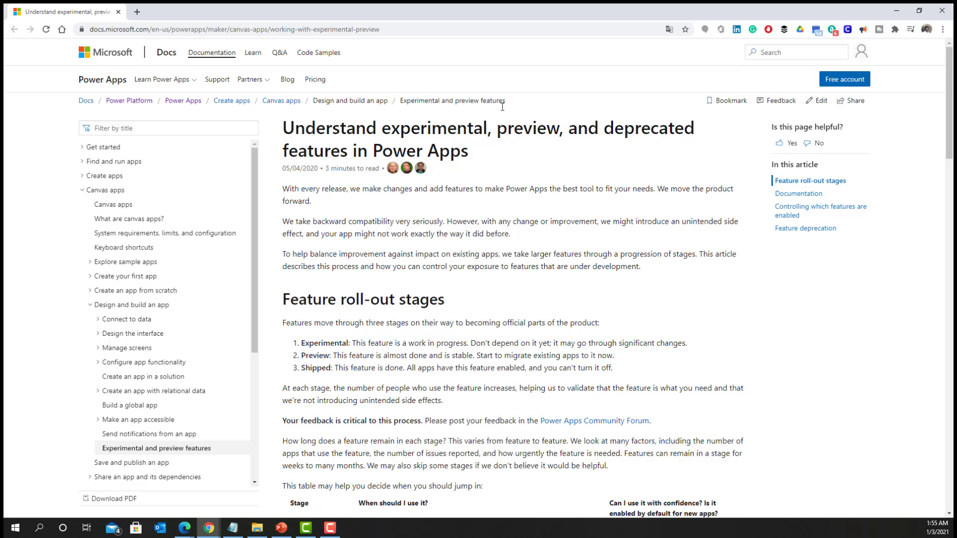
{"action": "key", "text": "alt+Tab"}
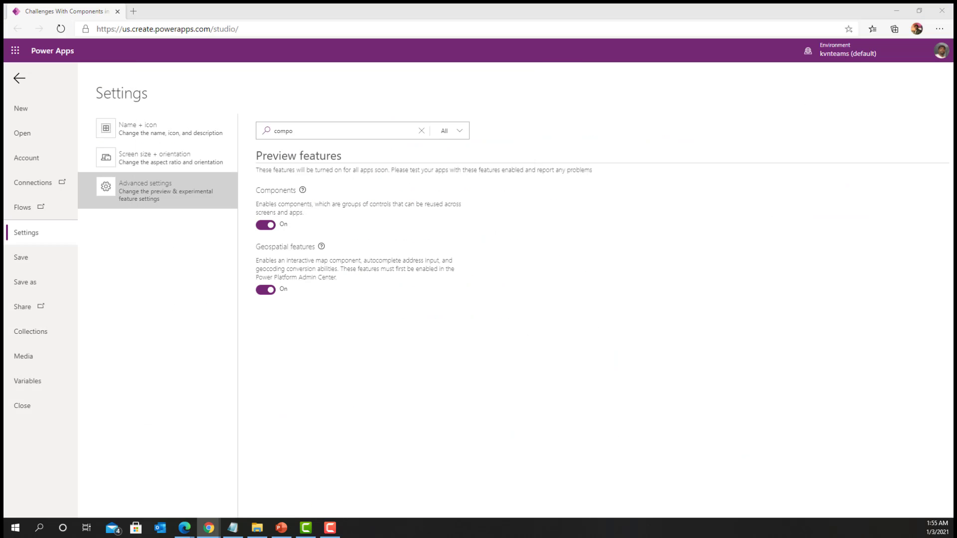
Return to the app editor and view the gallery types available for insertion.
{"action": "left_click", "coordinate": [19, 78]}
{"action": "left_click", "coordinate": [77, 73]}
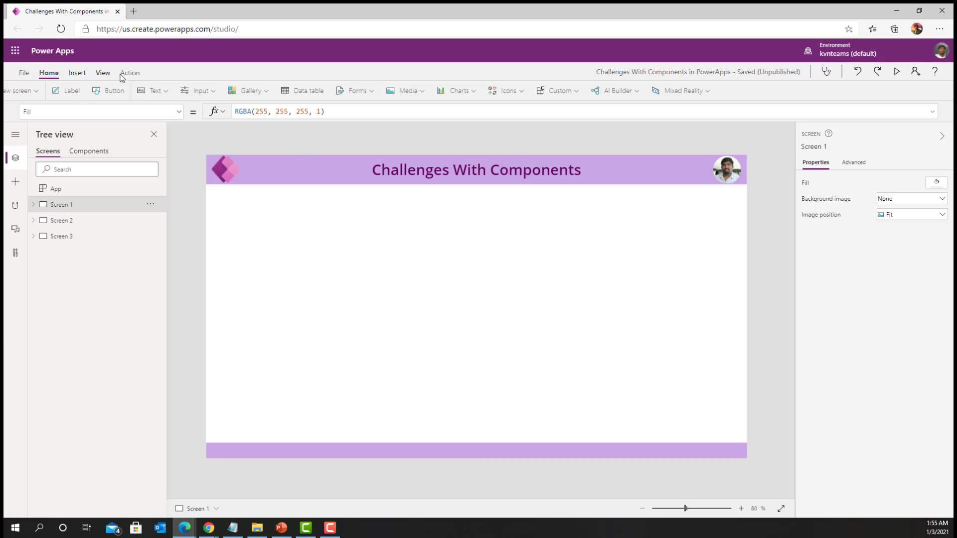
{"action": "left_click", "coordinate": [282, 90]}
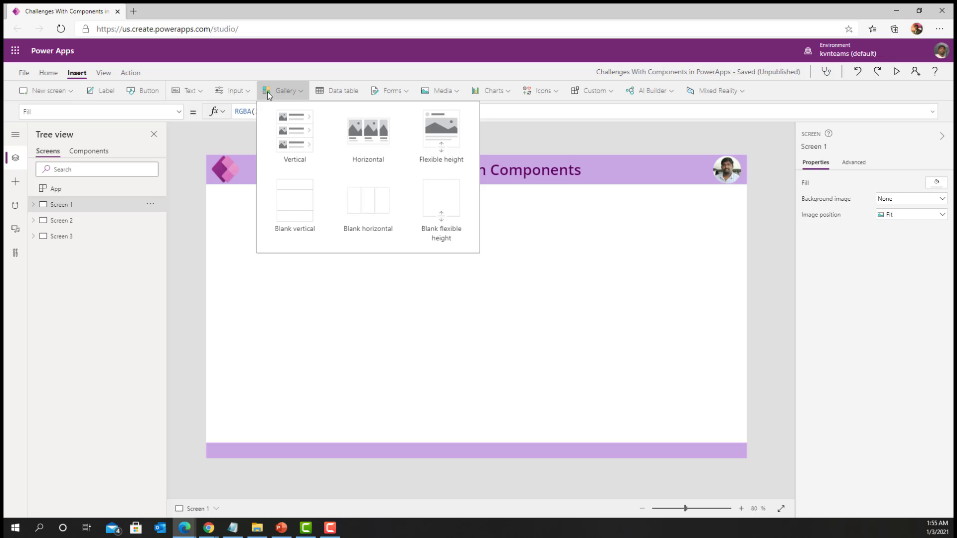
Go back to the app's advanced settings and filter the features by "compo".
{"action": "left_click", "coordinate": [27, 74]}
{"action": "left_click", "coordinate": [50, 234]}
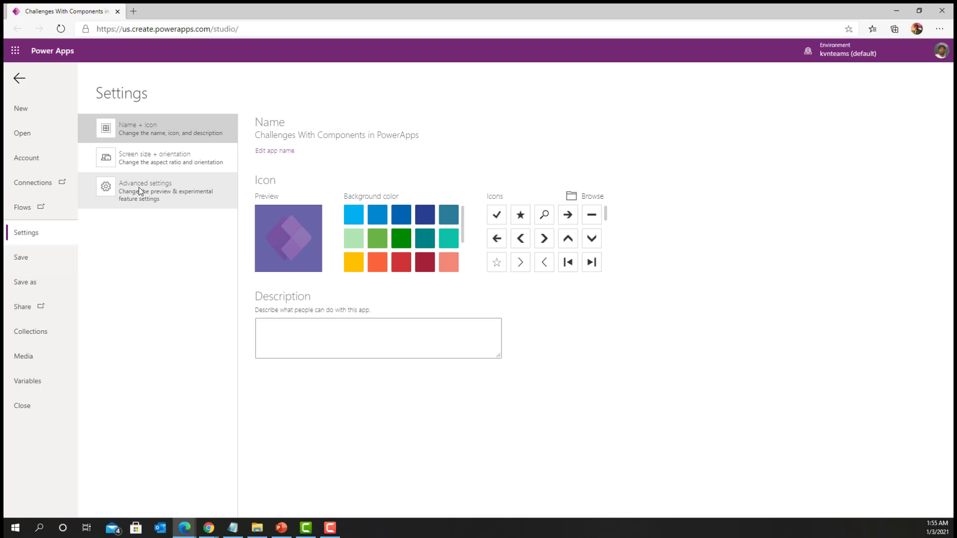
{"action": "left_click", "coordinate": [138, 187]}
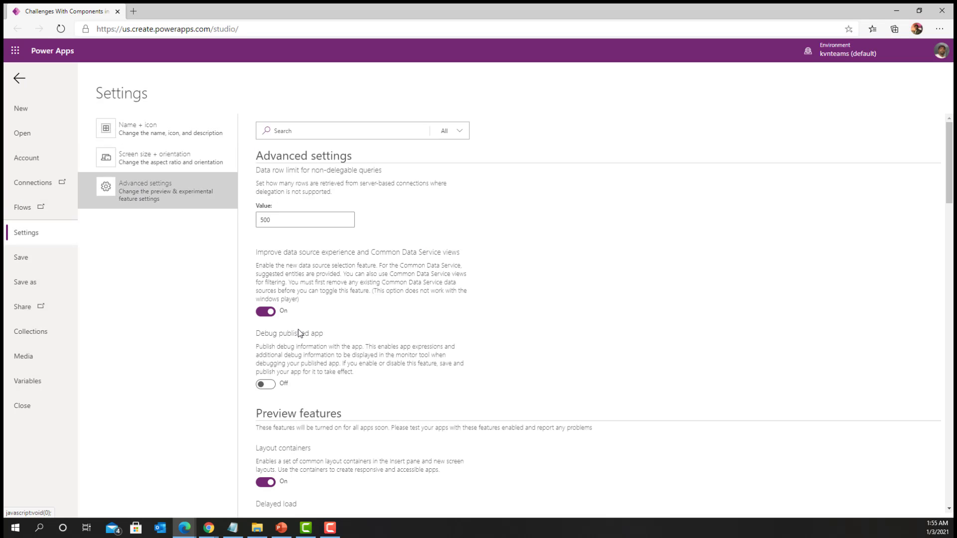
{"action": "left_click", "coordinate": [299, 130]}
{"action": "type", "text": "co"}
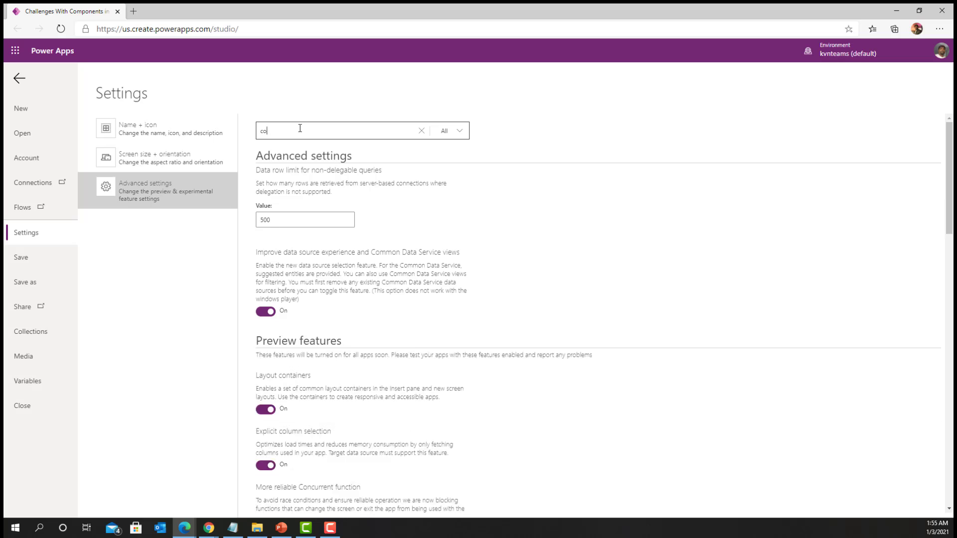
{"action": "type", "text": "mpo"}
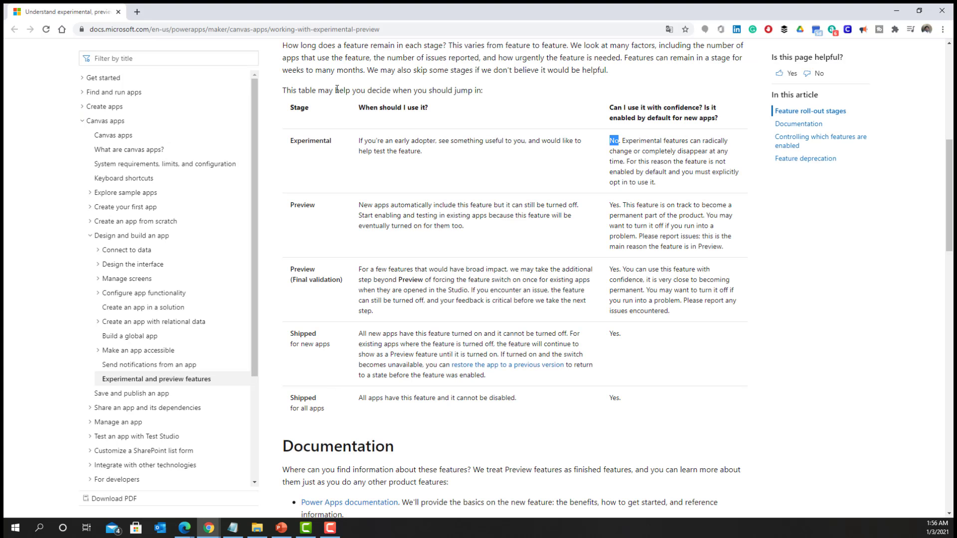
Examine the Preview row in the Microsoft Docs feature-stage table, including its guidance on using the feature with confidence.
{"action": "left_click", "coordinate": [383, 424]}
{"action": "double_click", "coordinate": [302, 207]}
{"action": "left_click_drag", "start_coordinate": [704, 216], "coordinate": [624, 205]}
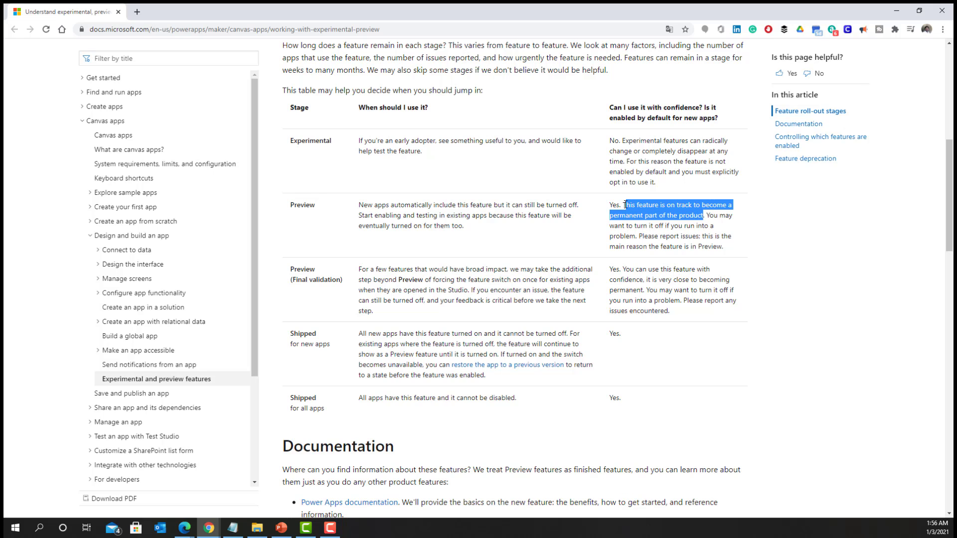
{"action": "left_click", "coordinate": [748, 239]}
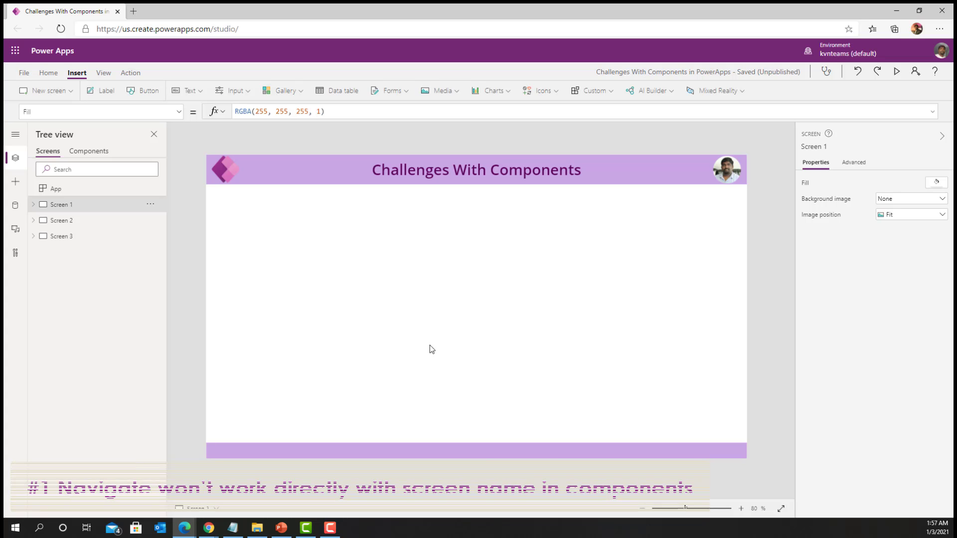
Open the app's components and select the Power Apps logo image inside comHeader.
{"action": "left_click", "coordinate": [83, 157]}
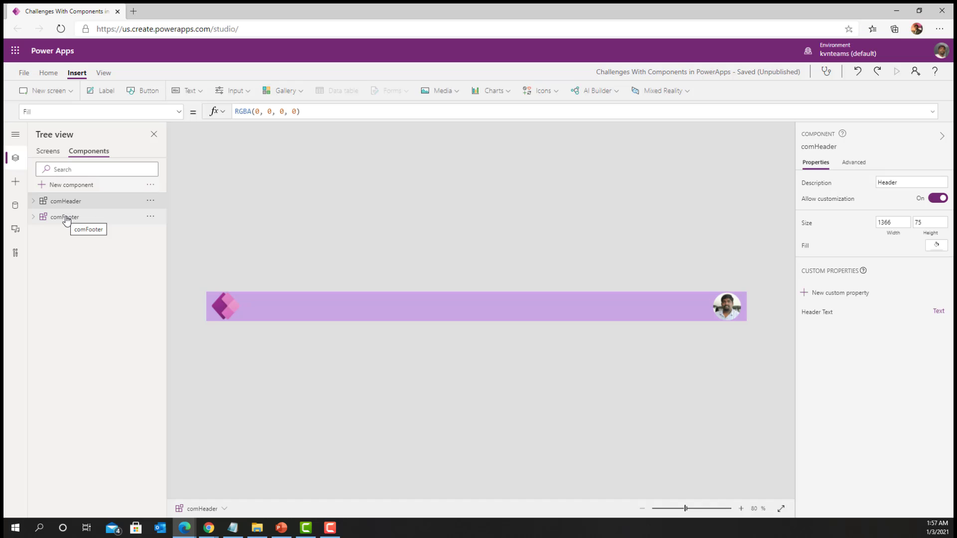
{"action": "left_click", "coordinate": [228, 315]}
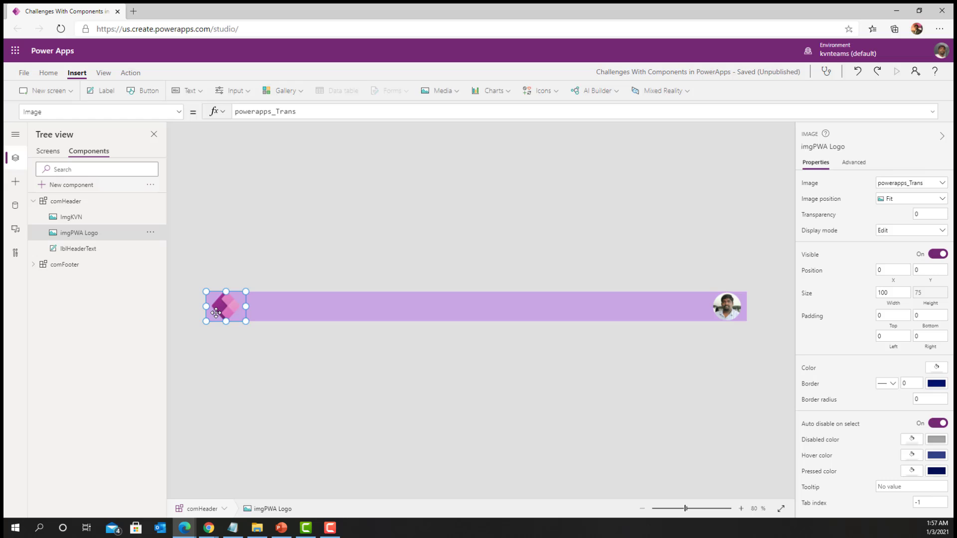
Return to the app's screens and view Screen 2, Screen 3 and Screen 1 in turn.
{"action": "left_click", "coordinate": [46, 152]}
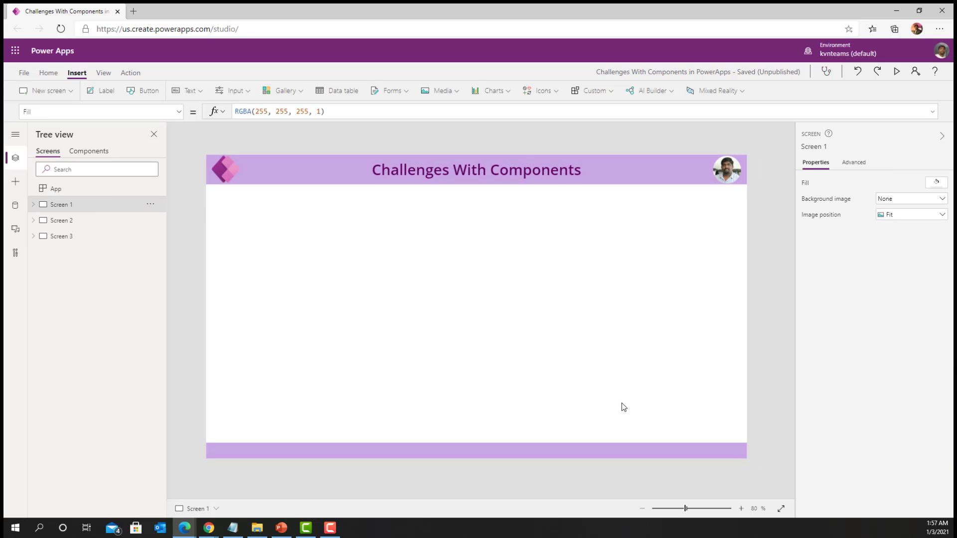
{"action": "left_click", "coordinate": [78, 224]}
{"action": "left_click", "coordinate": [75, 240]}
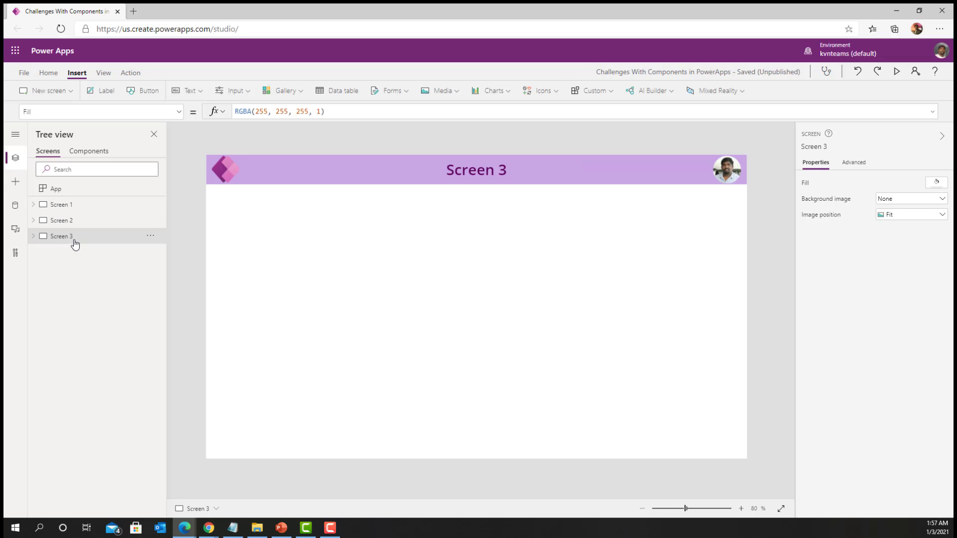
{"action": "left_click", "coordinate": [88, 206]}
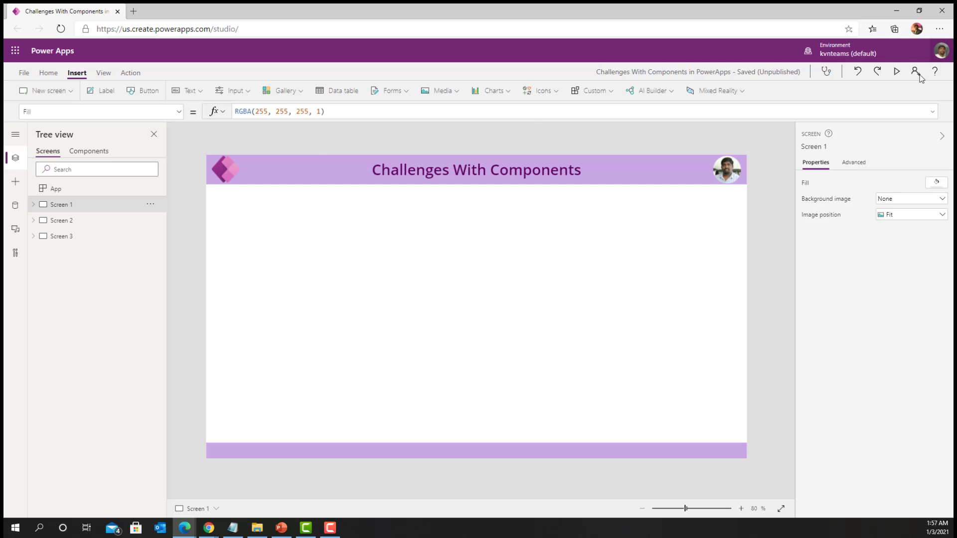
Preview the app from Screen 1 and from Screen 2, closing each preview.
{"action": "key", "text": "F5"}
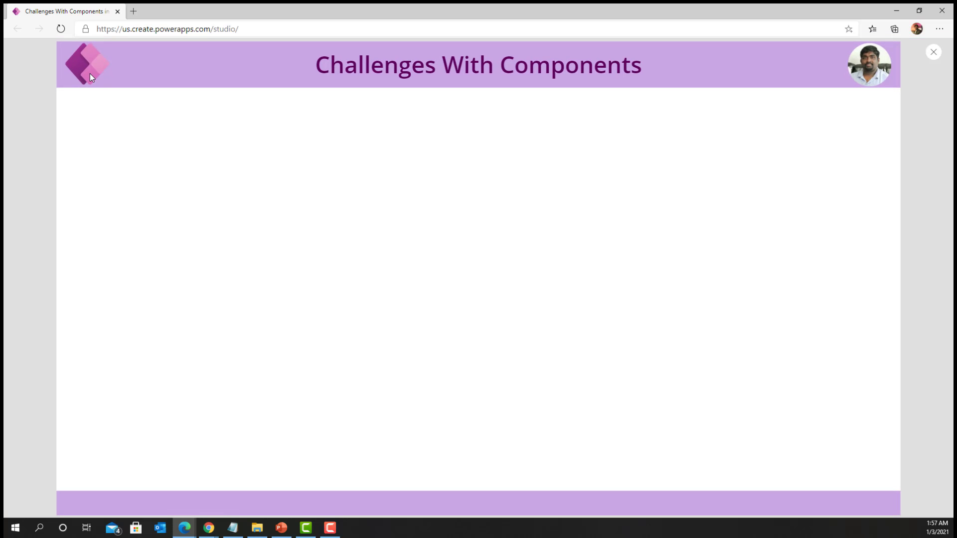
{"action": "left_click", "coordinate": [933, 54]}
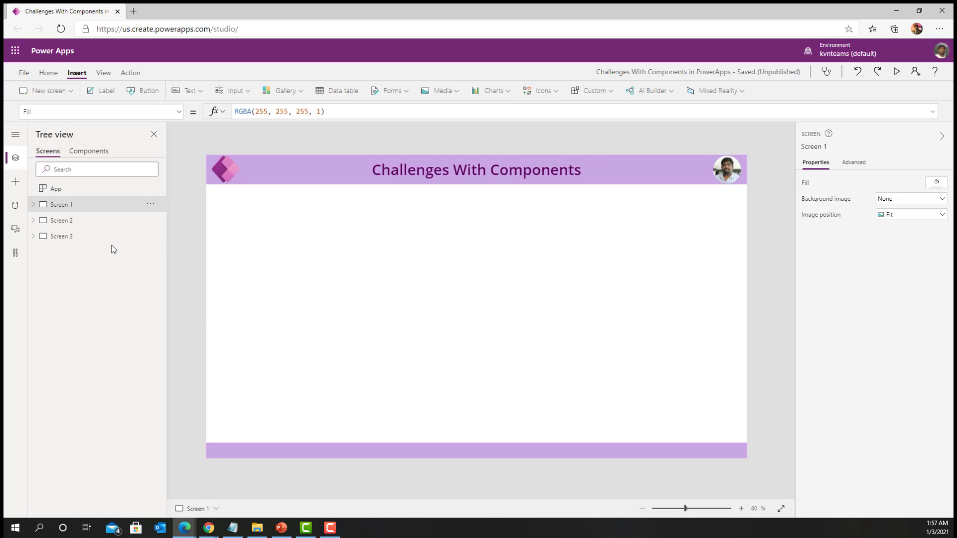
{"action": "left_click", "coordinate": [66, 222]}
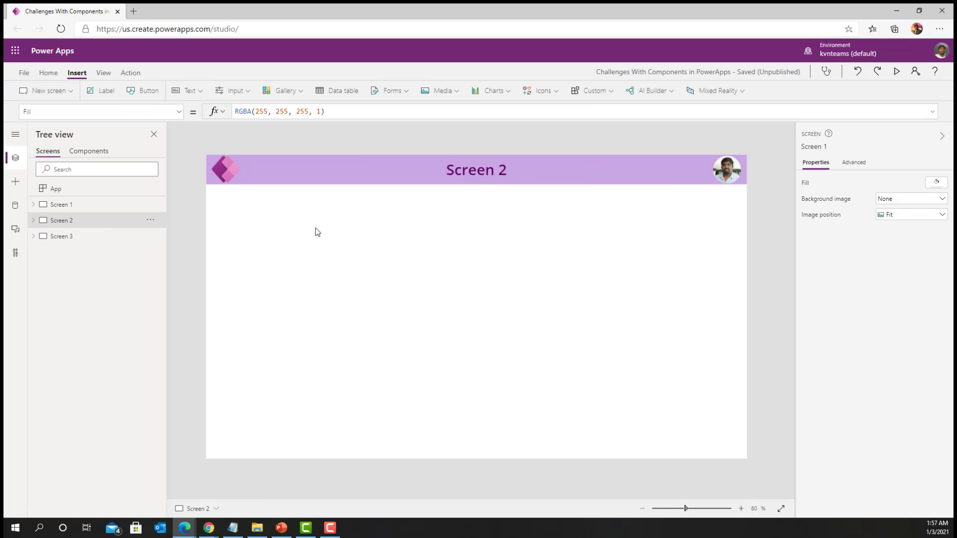
{"action": "left_click", "coordinate": [897, 73]}
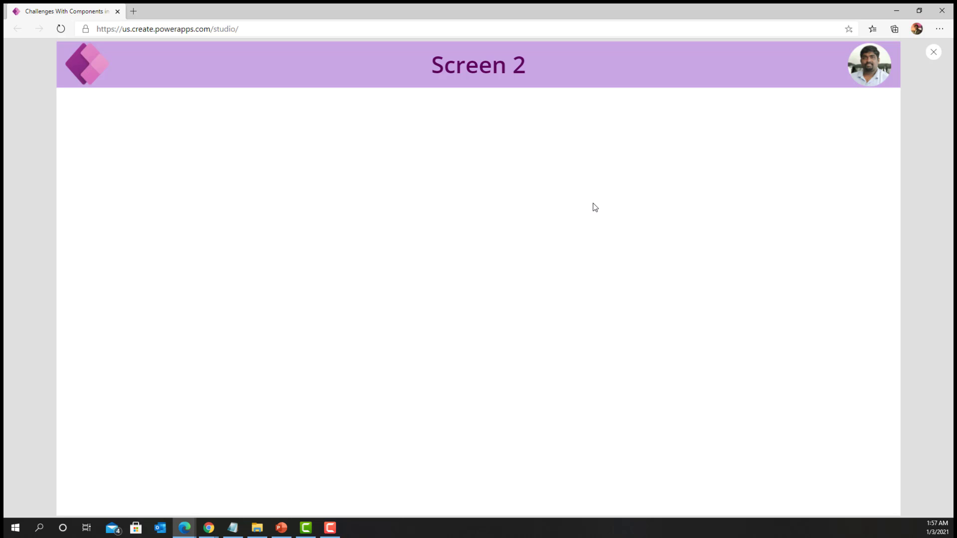
{"action": "left_click", "coordinate": [936, 53]}
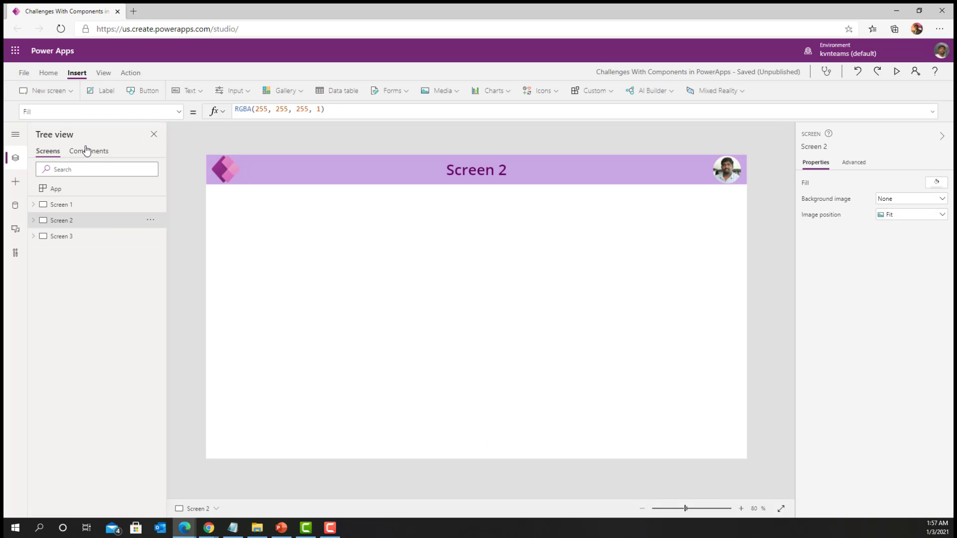
Set the OnSelect formula of imgPWA Logo in comHeader to Navigate('Screen 2',ScreenTransition.Fade) and check its error details.
{"action": "left_click", "coordinate": [87, 151]}
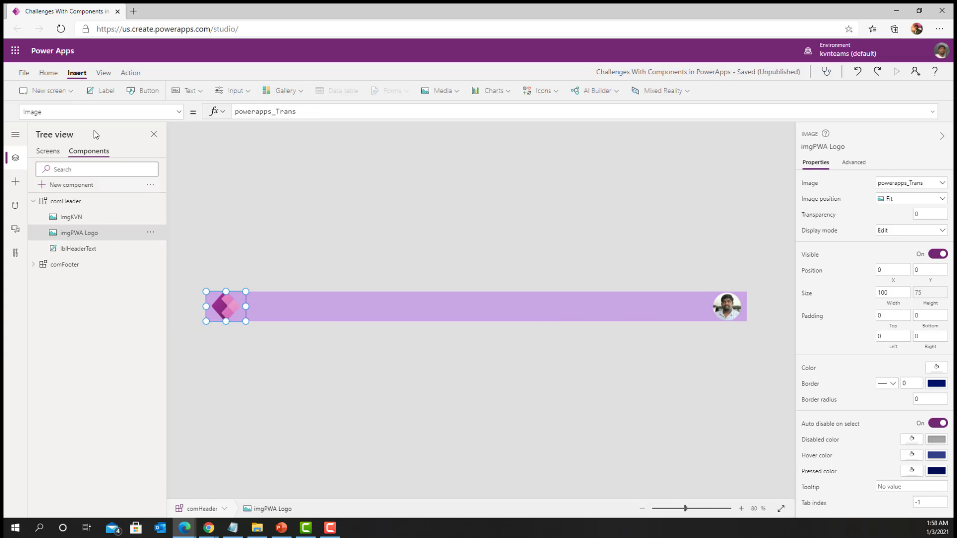
{"action": "left_click", "coordinate": [100, 107]}
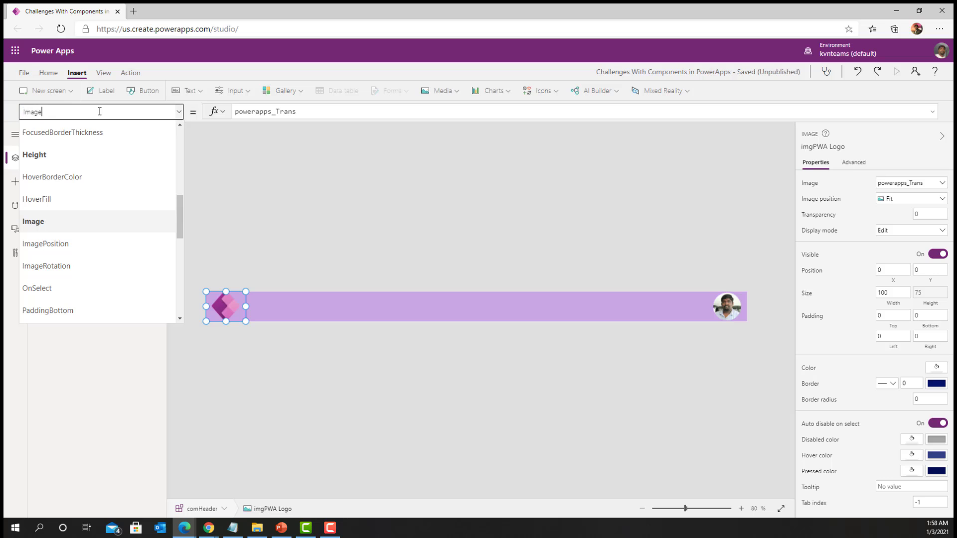
{"action": "left_click", "coordinate": [101, 111]}
{"action": "type", "text": "OnSelect"}
{"action": "key", "text": "Return"}
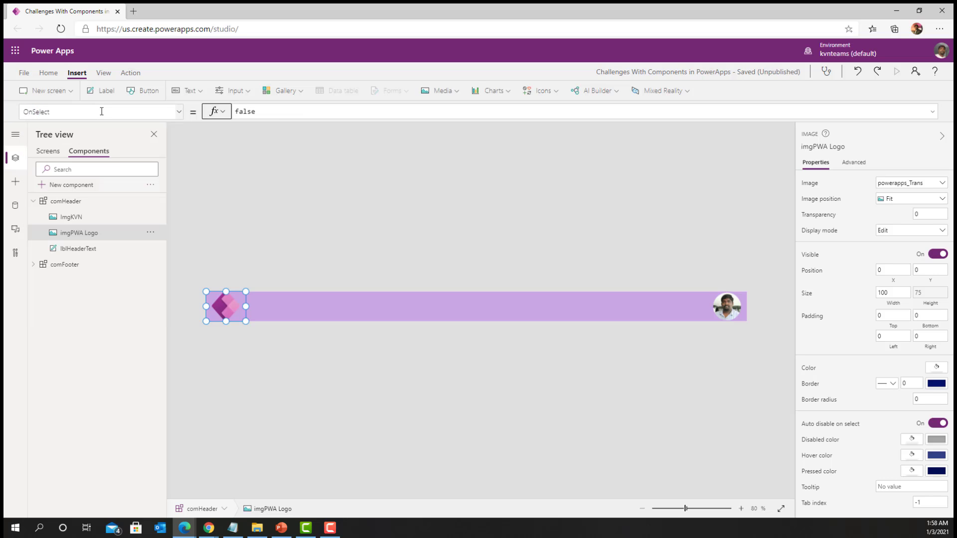
{"action": "double_click", "coordinate": [278, 111]}
{"action": "type", "text": "Na"}
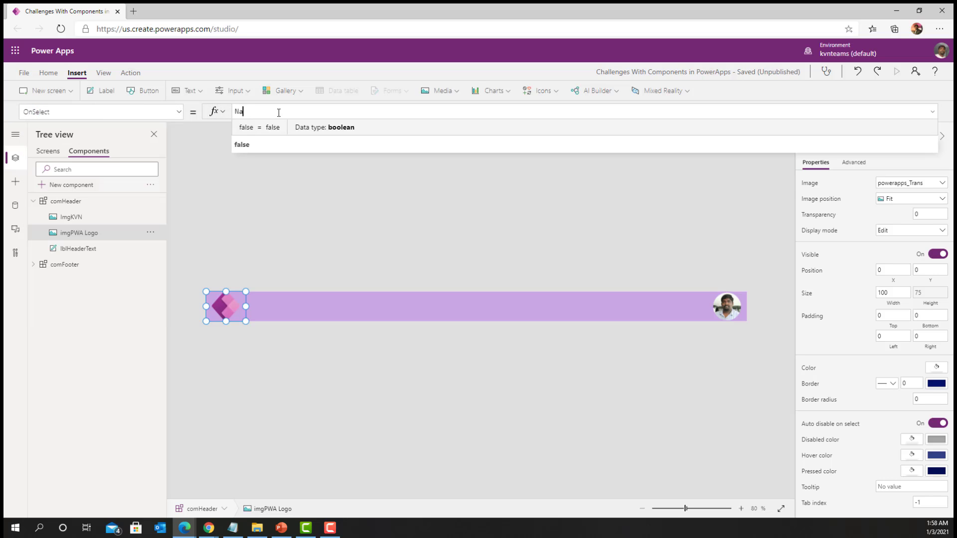
{"action": "key", "text": "Tab"}
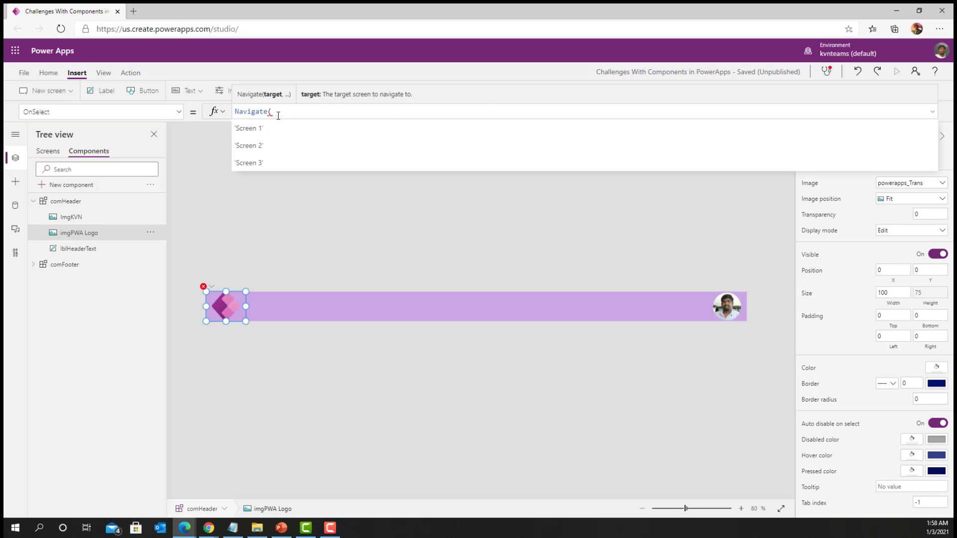
{"action": "left_click", "coordinate": [264, 146]}
{"action": "type", "text": ","}
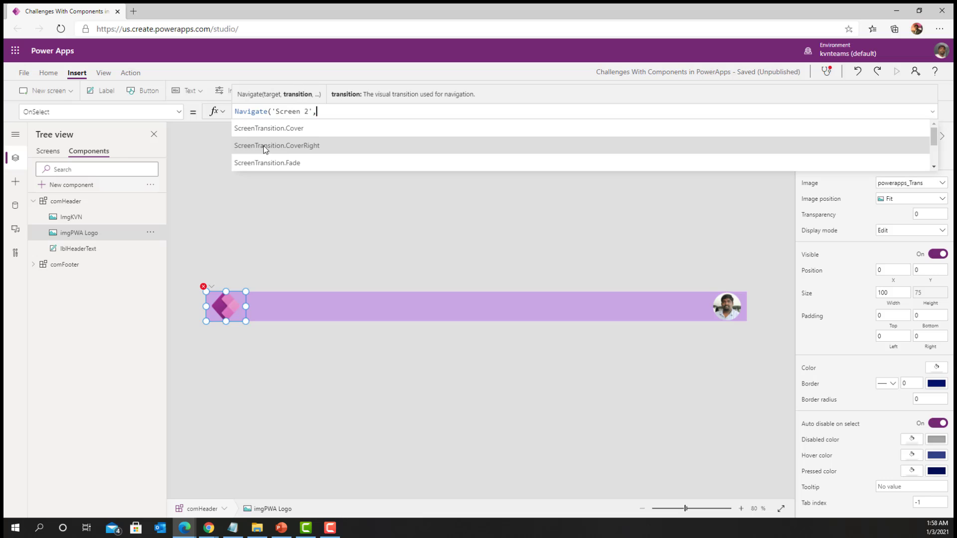
{"action": "left_click", "coordinate": [276, 164]}
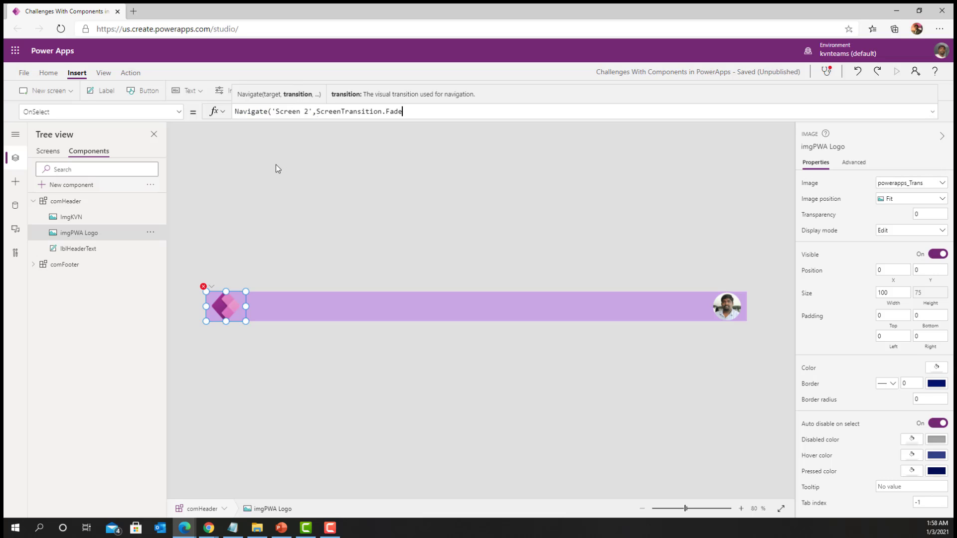
{"action": "type", "text": ")"}
{"action": "mouse_move", "coordinate": [289, 112]}
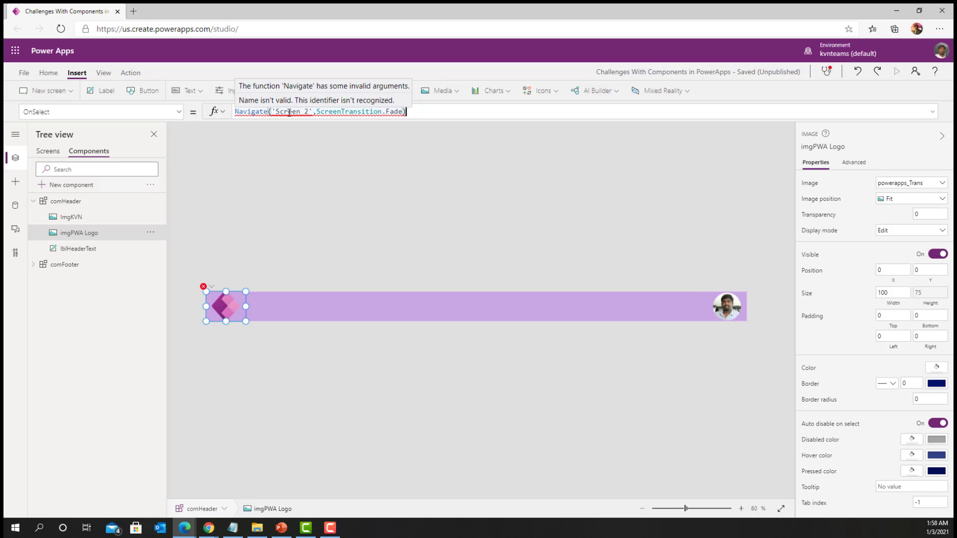
Insert an image control on Screen 2.
{"action": "left_click", "coordinate": [47, 151]}
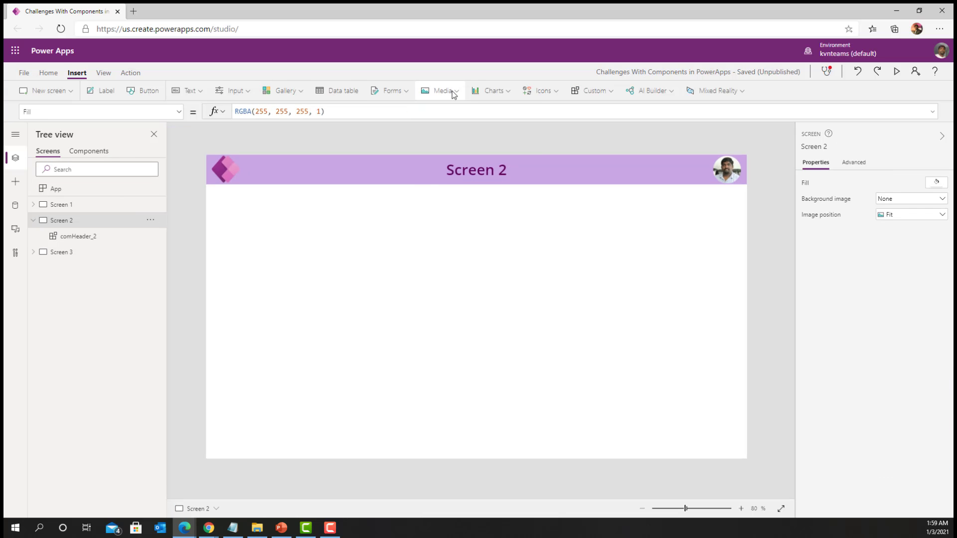
{"action": "left_click", "coordinate": [454, 95]}
{"action": "left_click", "coordinate": [440, 114]}
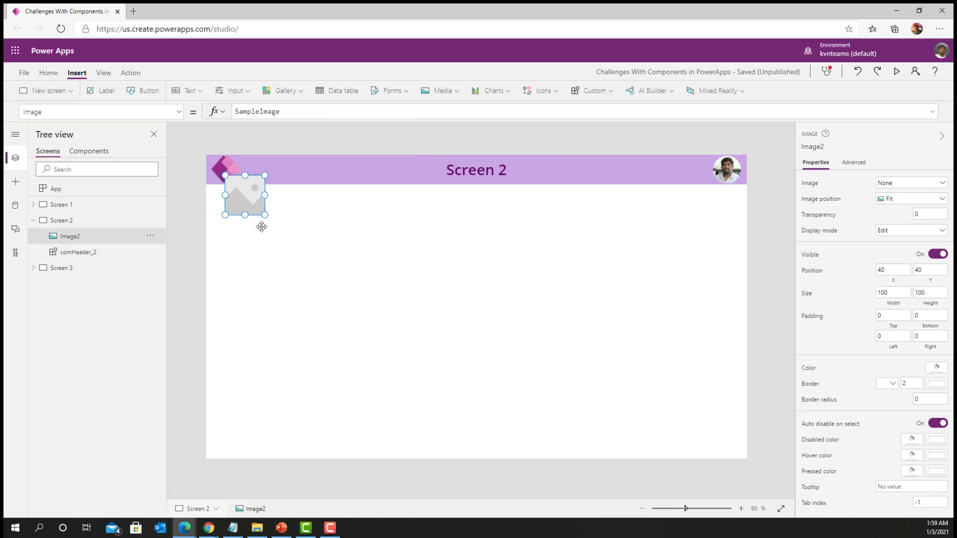
Move the new image on Screen 2 to about X 184, Y 300 and set its Image to powerapps_Trans.
{"action": "left_click_drag", "start_coordinate": [262, 227], "coordinate": [316, 325]}
{"action": "double_click", "coordinate": [259, 111]}
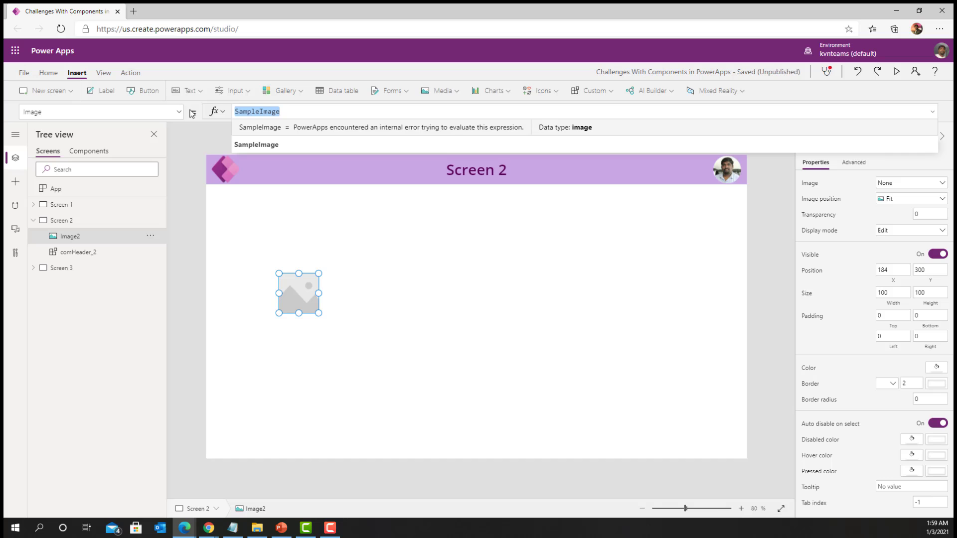
{"action": "type", "text": "po"}
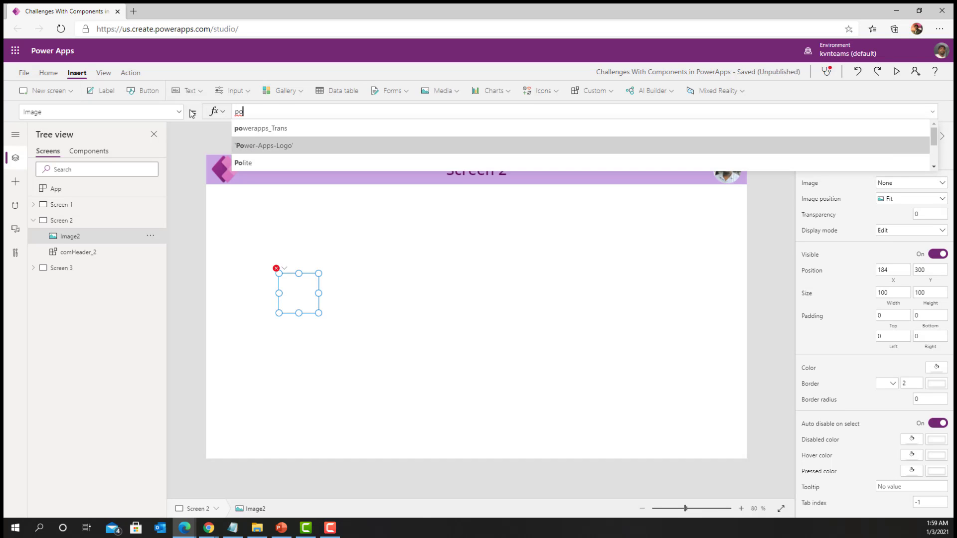
{"action": "key", "text": "Tab"}
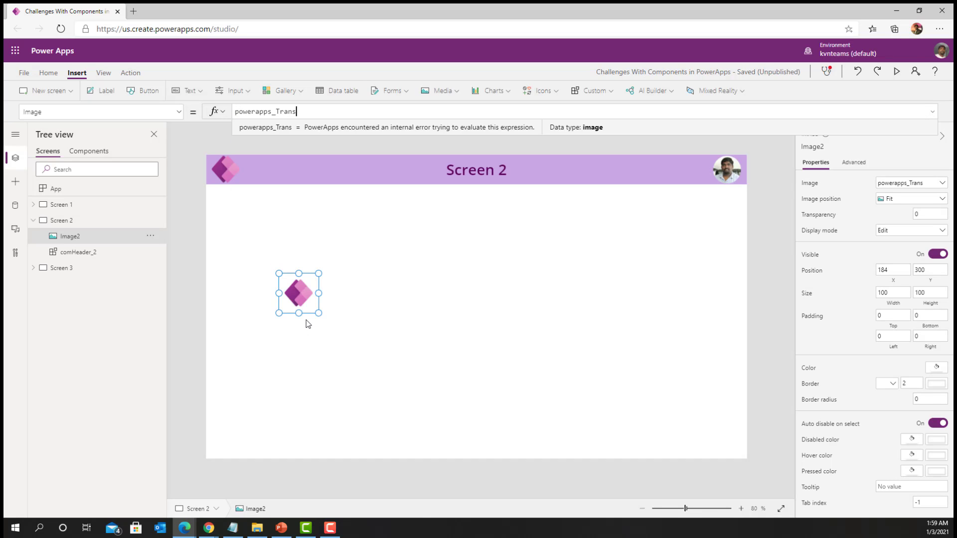
Set the OnSelect formula of the new image on Screen 2 to Navigate('Screen 2',ScreenTransition.Fade) and review its screen target.
{"action": "left_click", "coordinate": [100, 115]}
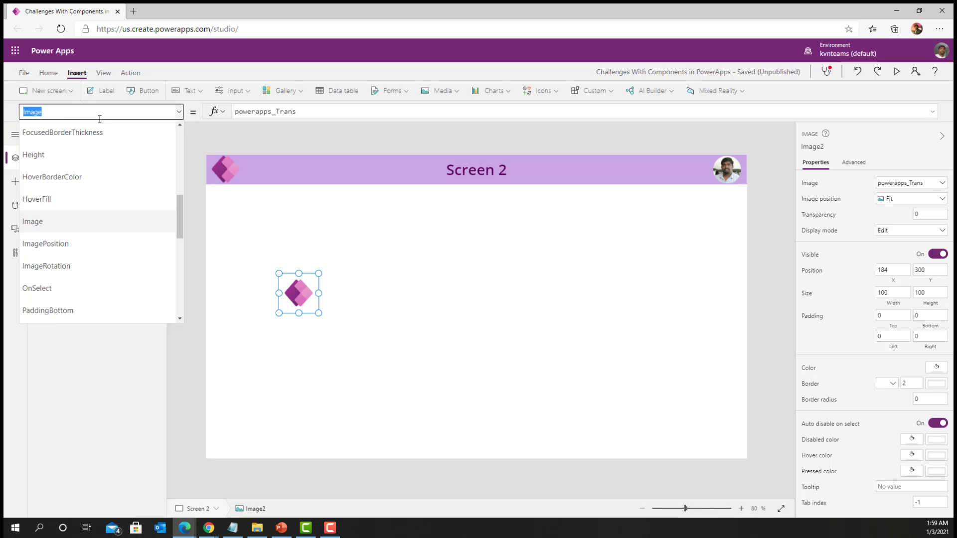
{"action": "type", "text": "o"}
{"action": "key", "text": "Tab"}
{"action": "double_click", "coordinate": [283, 115]}
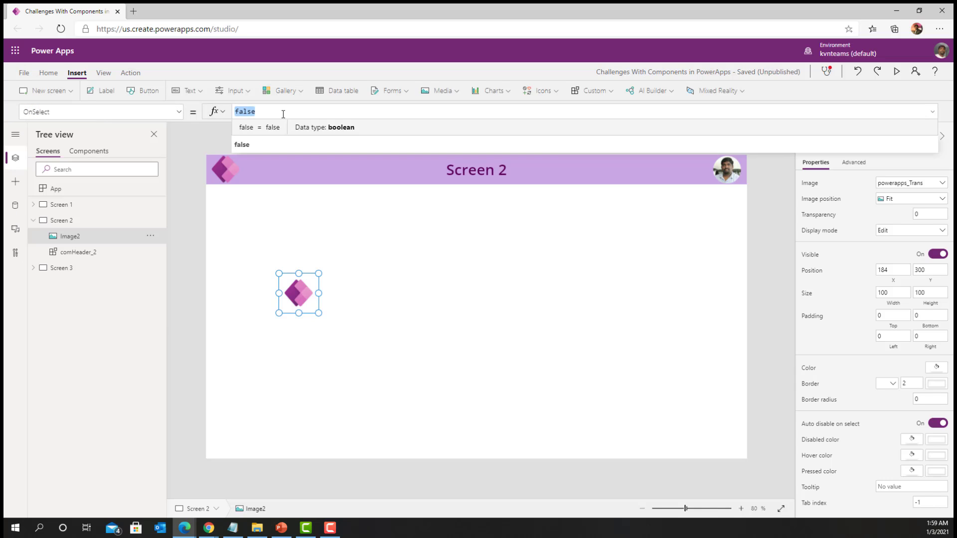
{"action": "type", "text": "Navigate("}
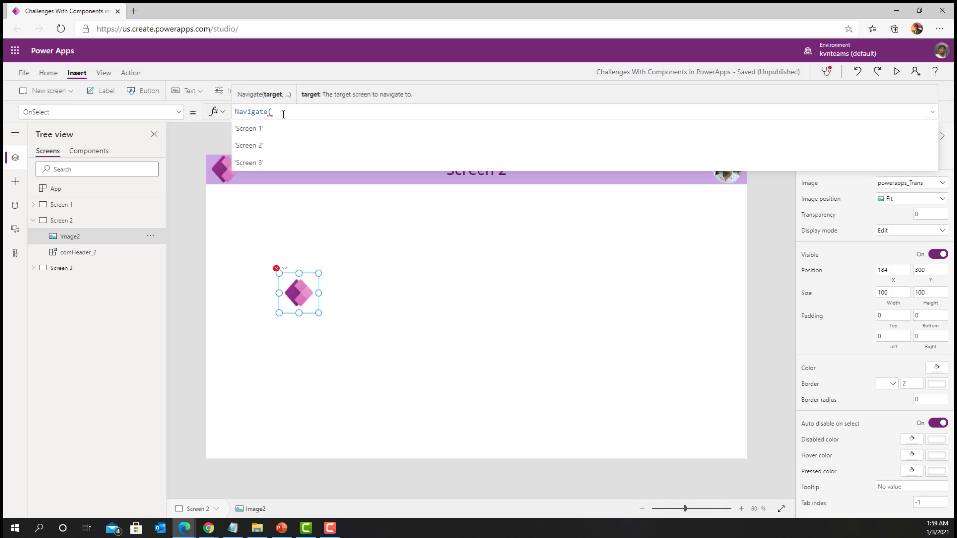
{"action": "key", "text": "Down"}
{"action": "key", "text": "Tab"}
{"action": "type", "text": ","}
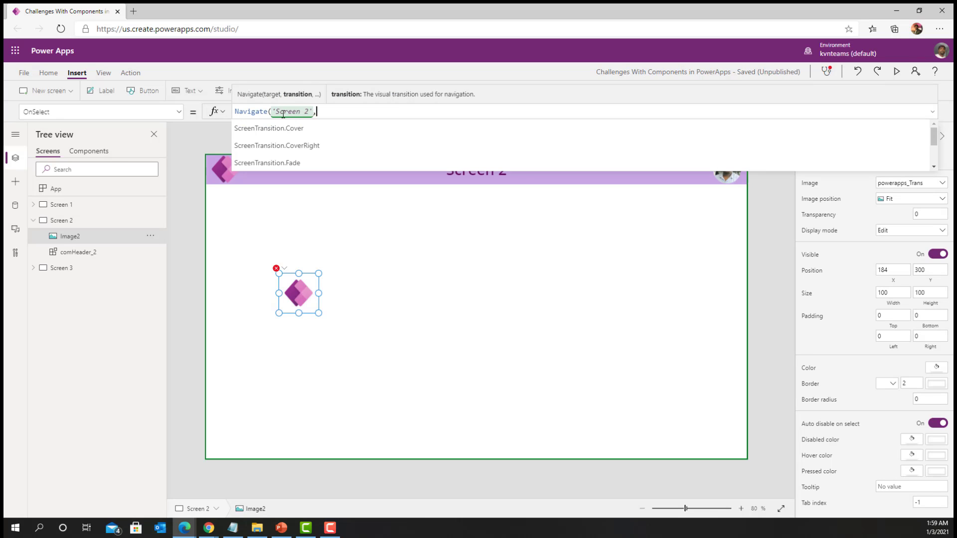
{"action": "key", "text": "Down"}
{"action": "key", "text": "Down"}
{"action": "key", "text": "Tab"}
{"action": "type", "text": ")"}
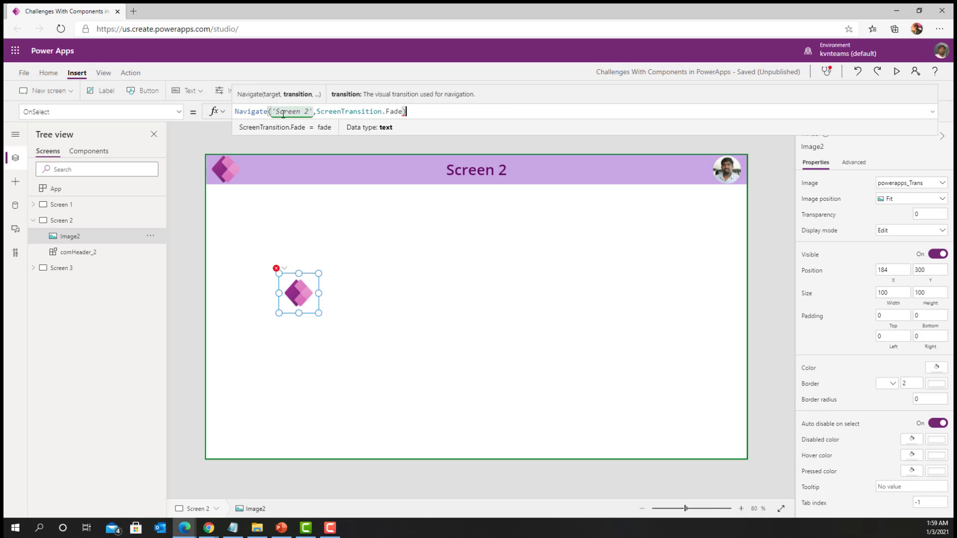
{"action": "left_click", "coordinate": [421, 334]}
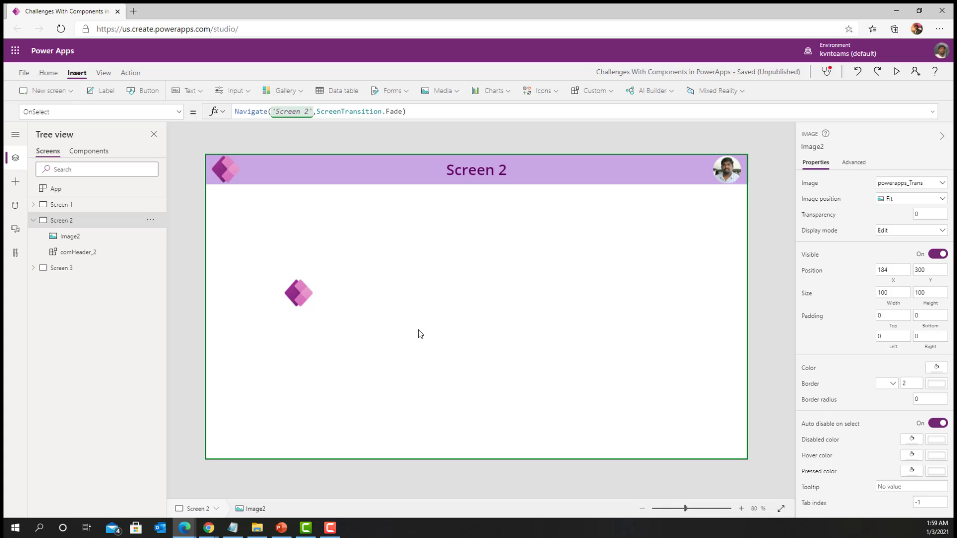
{"action": "left_click", "coordinate": [309, 298]}
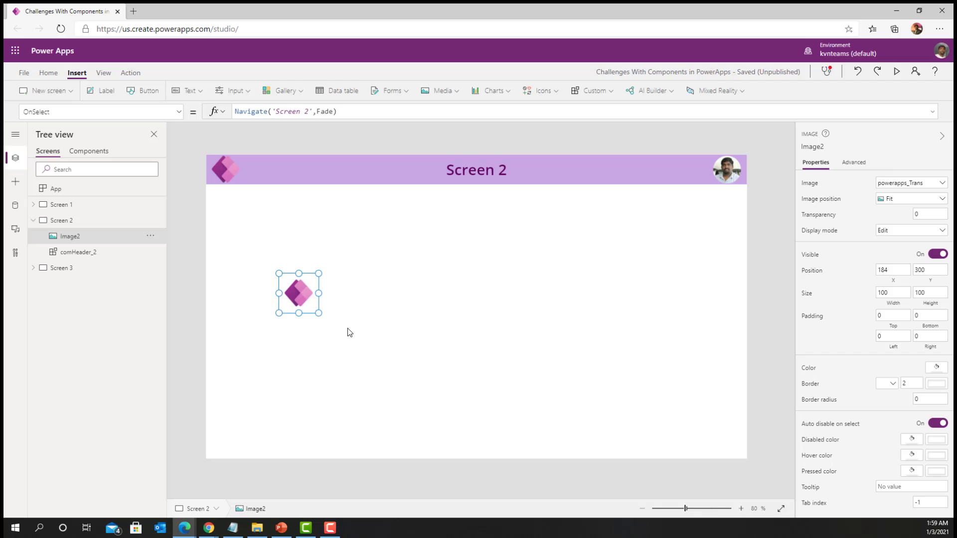
{"action": "double_click", "coordinate": [277, 111]}
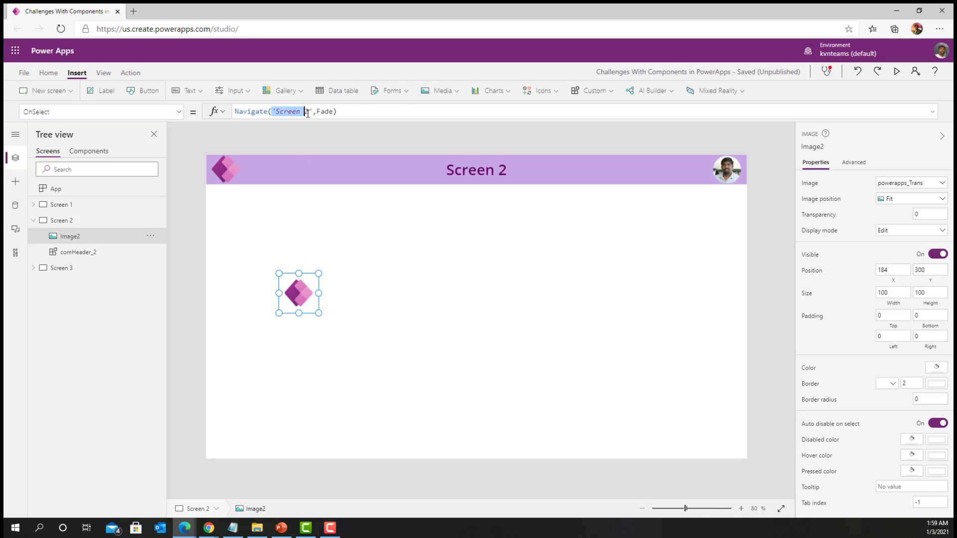
{"action": "left_click", "coordinate": [415, 291]}
Add an input custom property named varScreenName with data type Screen to the comHeader component.
{"action": "left_click", "coordinate": [85, 152]}
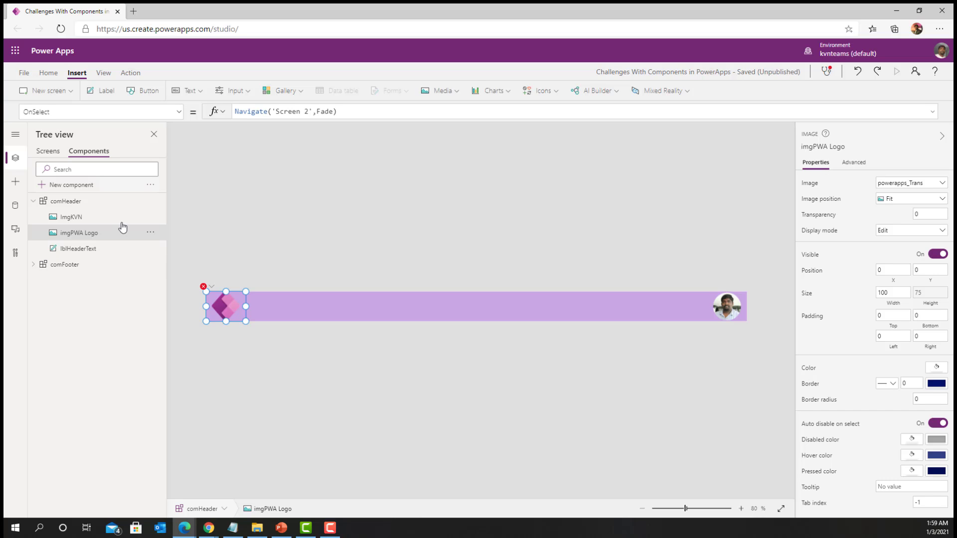
{"action": "left_click", "coordinate": [85, 205]}
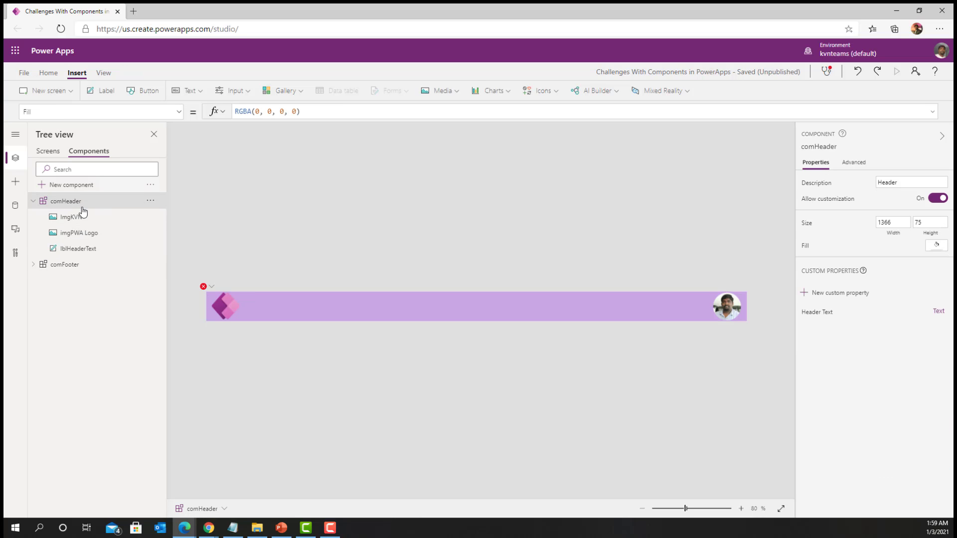
{"action": "left_click", "coordinate": [841, 293]}
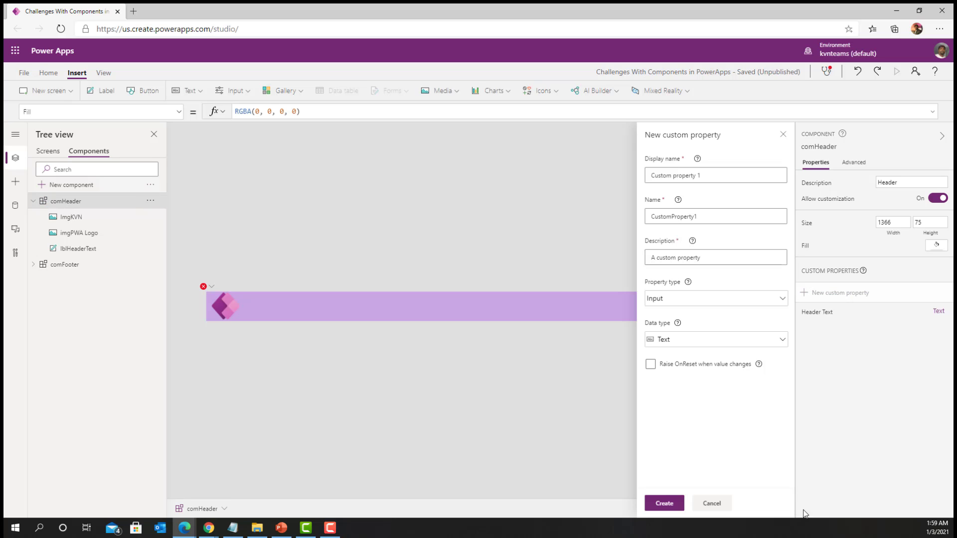
{"action": "left_click", "coordinate": [727, 175]}
{"action": "type", "text": "S"}
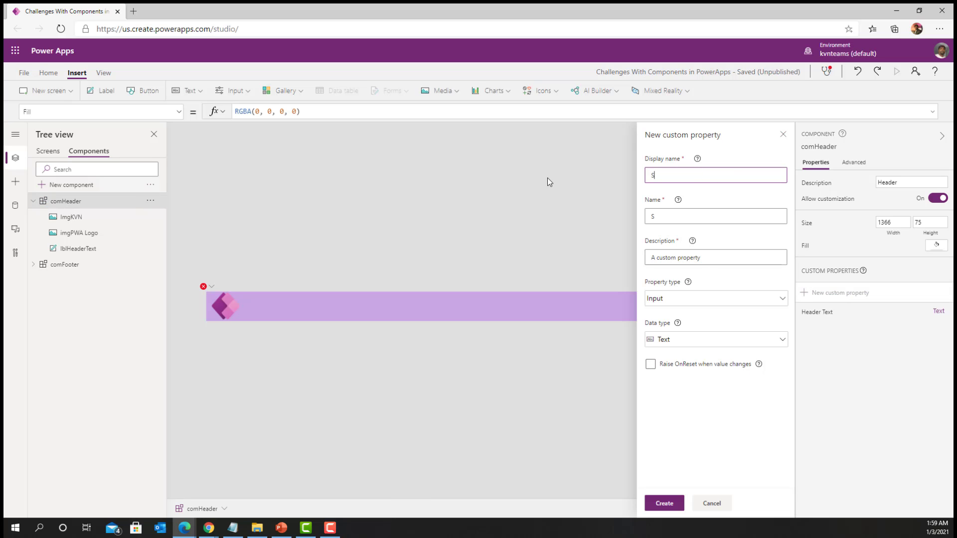
{"action": "key", "text": "BackSpace"}
{"action": "type", "text": "varScreenName"}
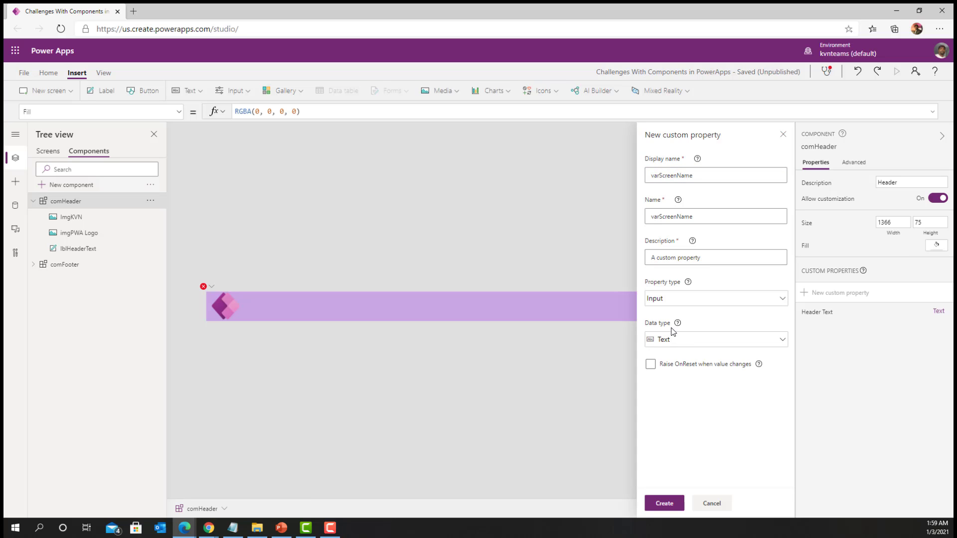
{"action": "left_click", "coordinate": [672, 341]}
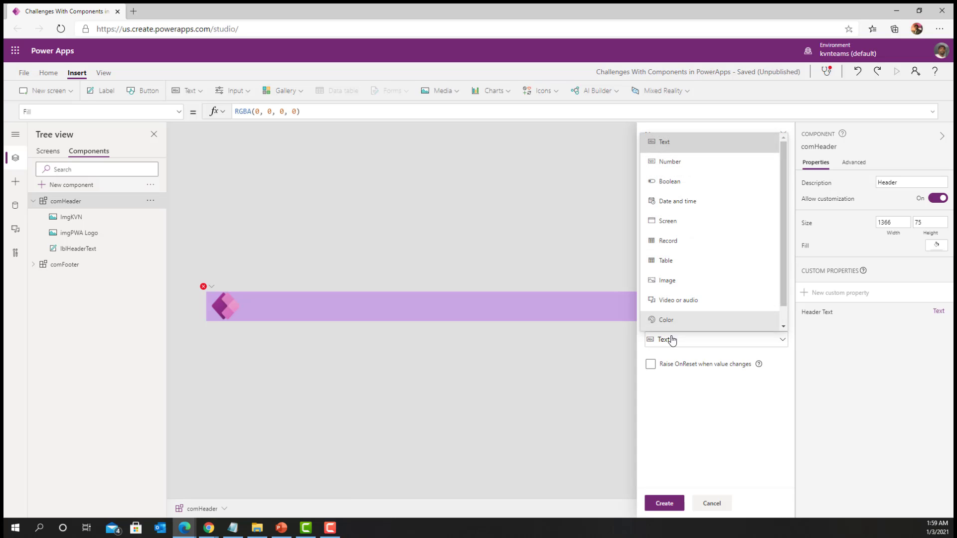
{"action": "left_click", "coordinate": [677, 223]}
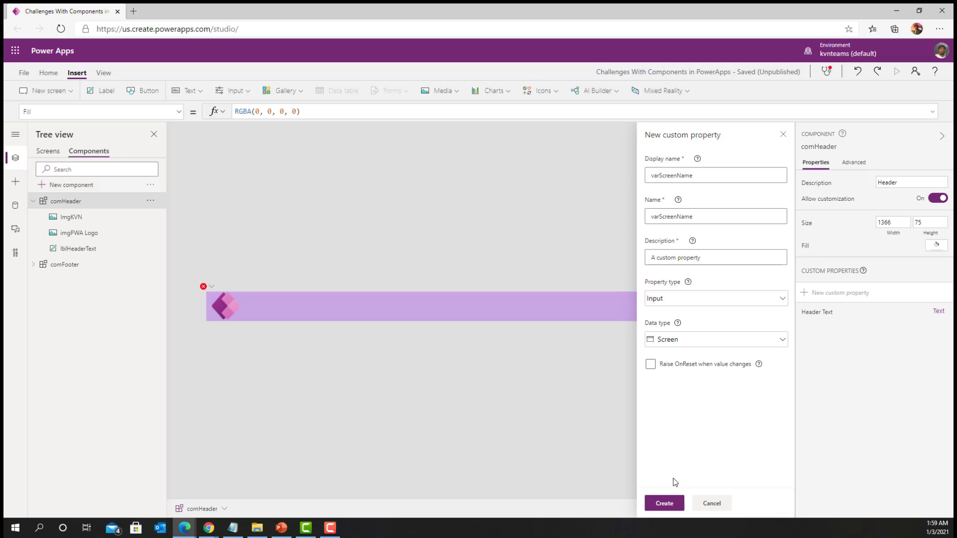
{"action": "left_click", "coordinate": [665, 504]}
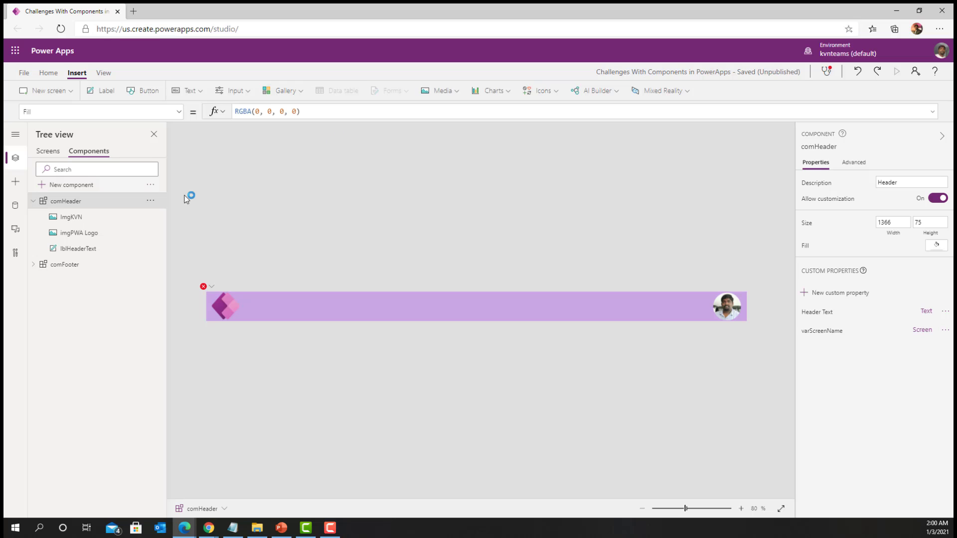
Set the varScreenName property of comHeader_1 on Screen 1 to 'Screen 1'.
{"action": "left_click", "coordinate": [47, 151]}
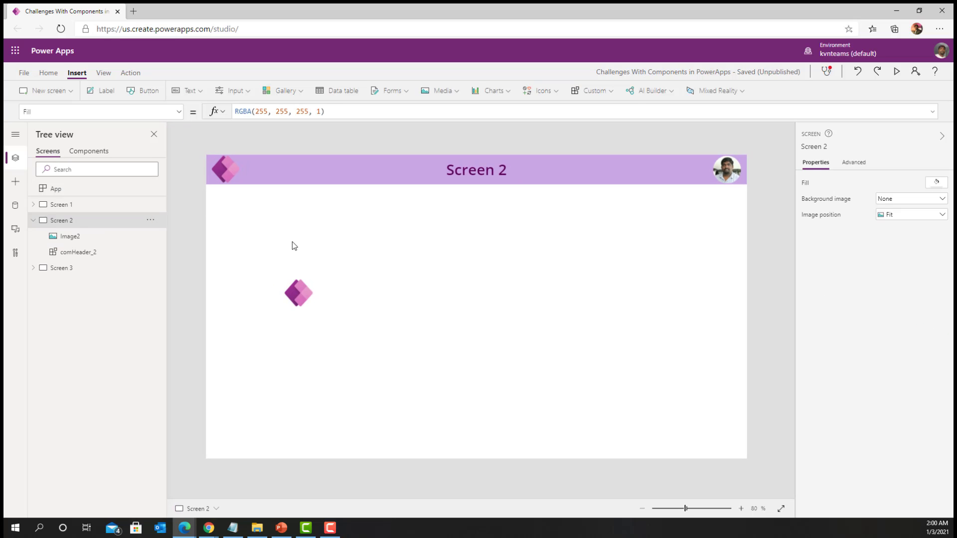
{"action": "left_click", "coordinate": [82, 205]}
{"action": "left_click", "coordinate": [98, 240]}
{"action": "left_click", "coordinate": [180, 113]}
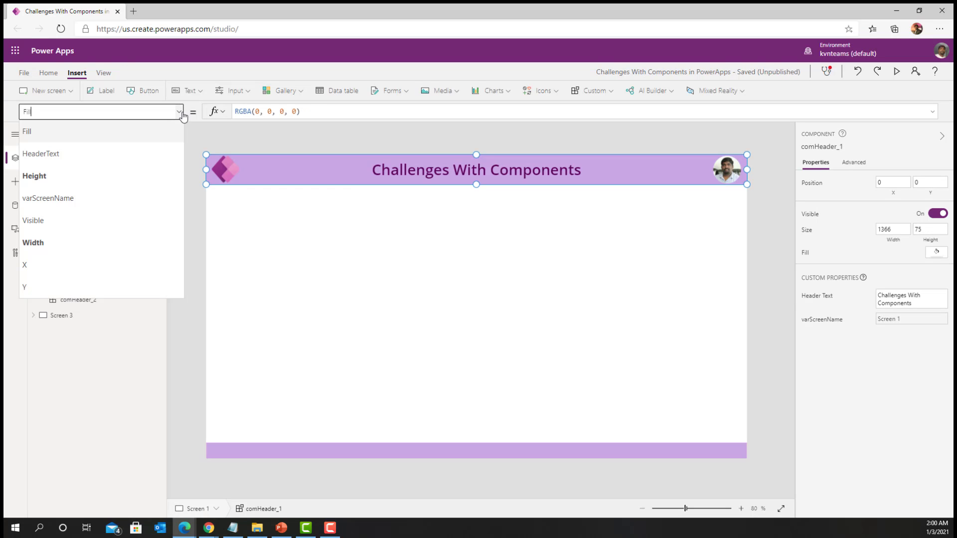
{"action": "left_click", "coordinate": [94, 197]}
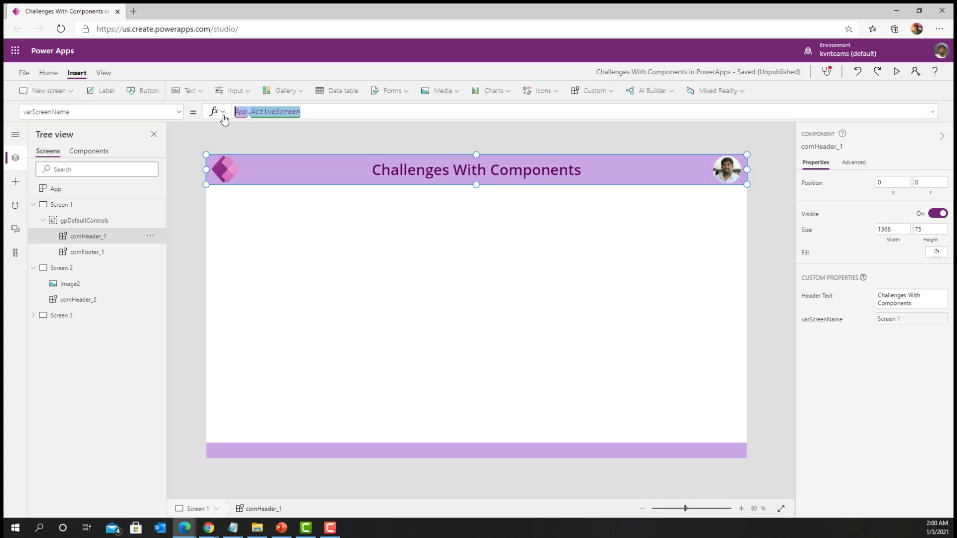
{"action": "type", "text": "scr"}
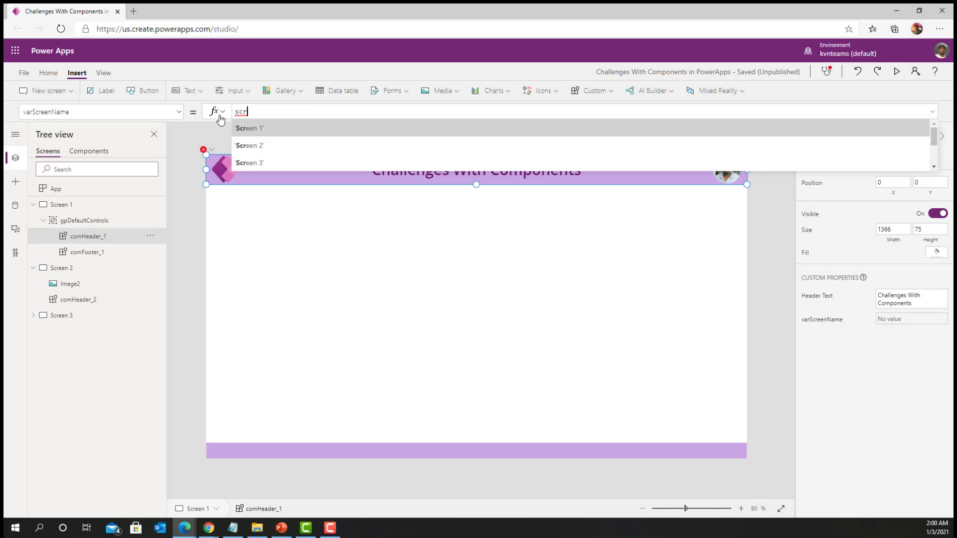
{"action": "key", "text": "Tab"}
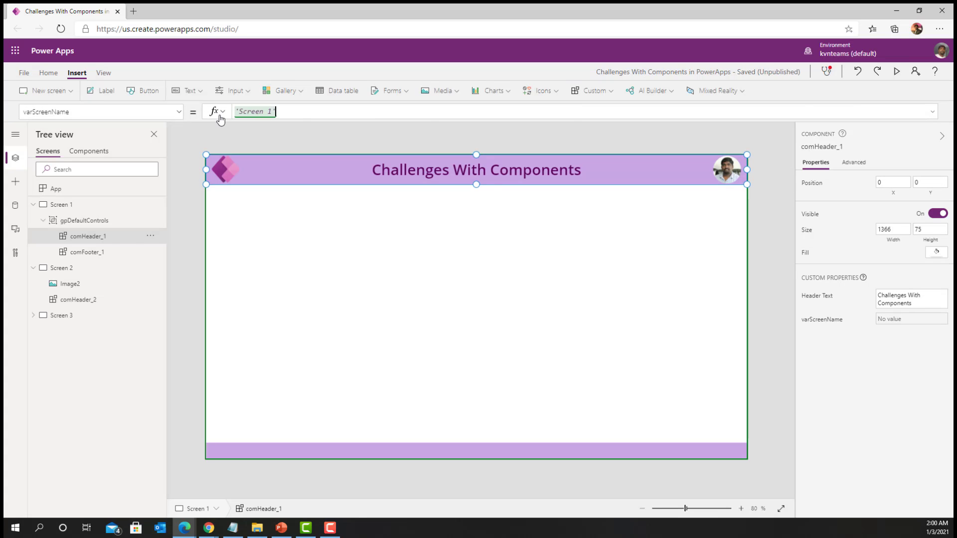
Set the varScreenName property of comHeader_2 on Screen 2 to 'Screen 1'.
{"action": "left_click", "coordinate": [76, 300]}
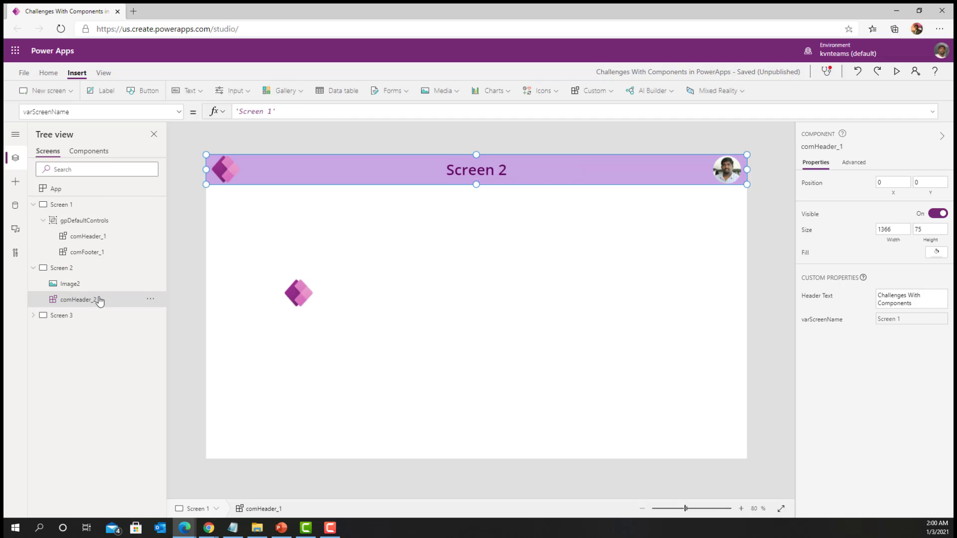
{"action": "left_click", "coordinate": [179, 112]}
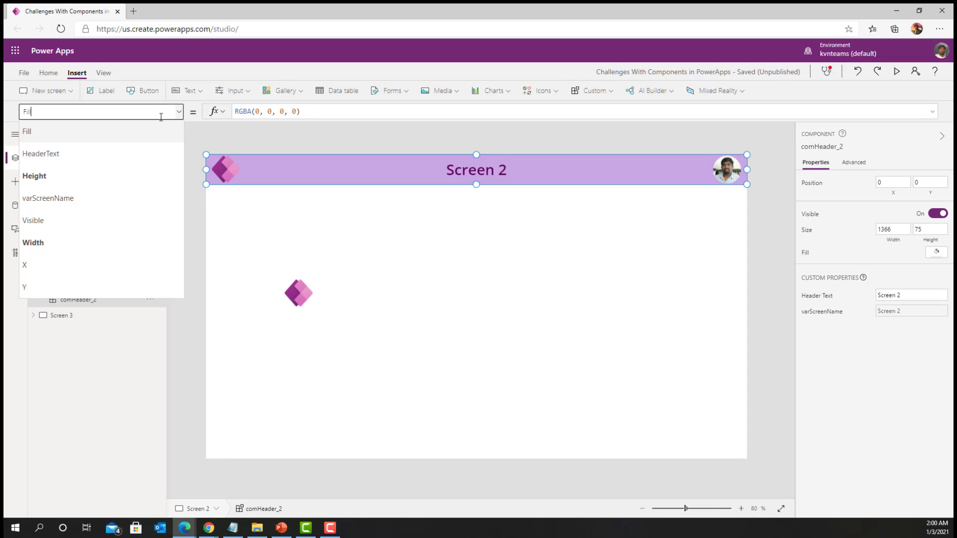
{"action": "left_click", "coordinate": [76, 194]}
{"action": "key", "text": "BackSpace"}
{"action": "type", "text": "Sc"}
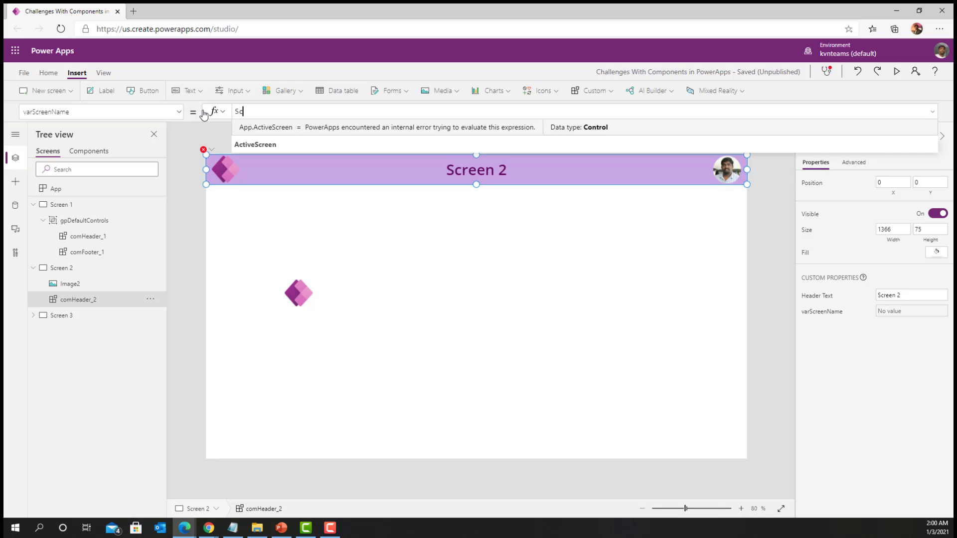
{"action": "left_click", "coordinate": [269, 130]}
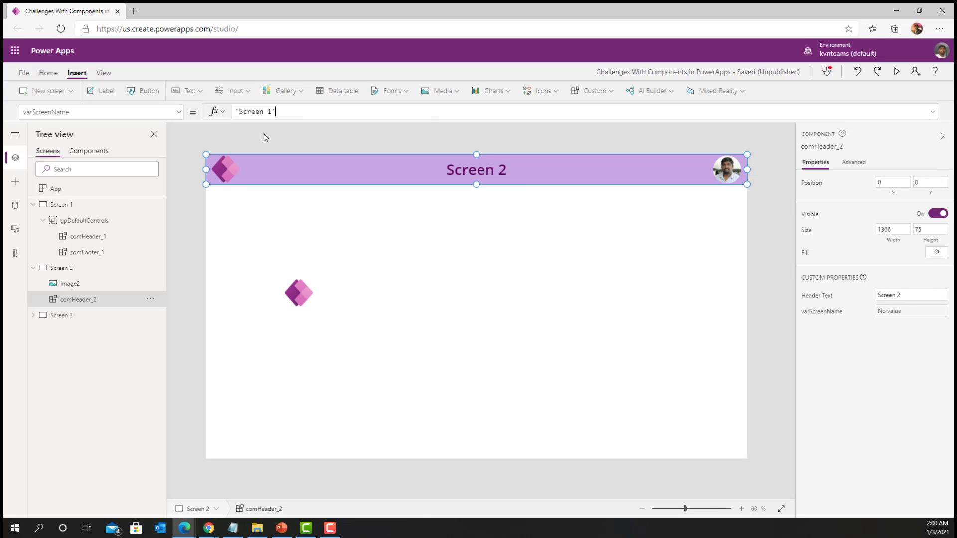
Set the varScreenName property of comHeader_3 on Screen 3 to 'Screen 1'.
{"action": "left_click", "coordinate": [33, 316]}
{"action": "left_click", "coordinate": [107, 332]}
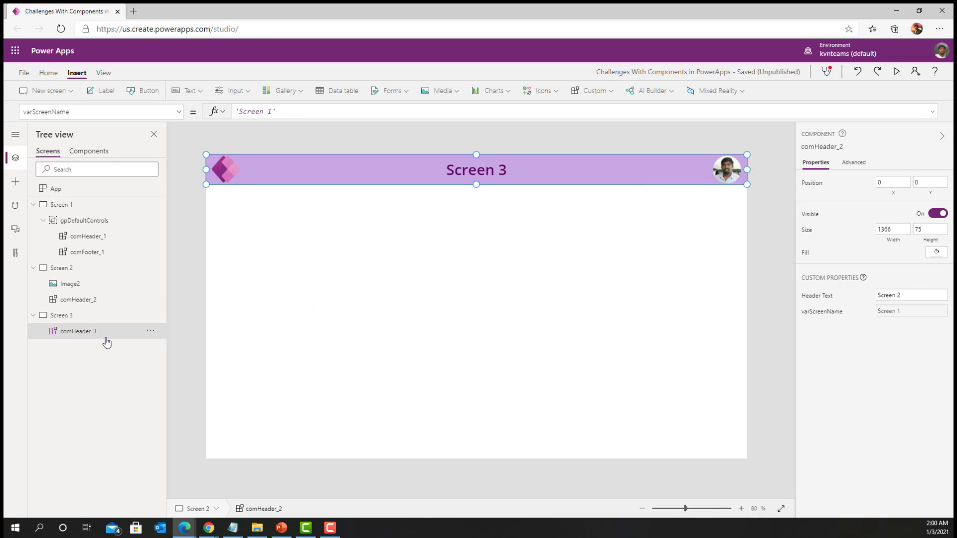
{"action": "left_click", "coordinate": [178, 112]}
{"action": "left_click", "coordinate": [48, 206]}
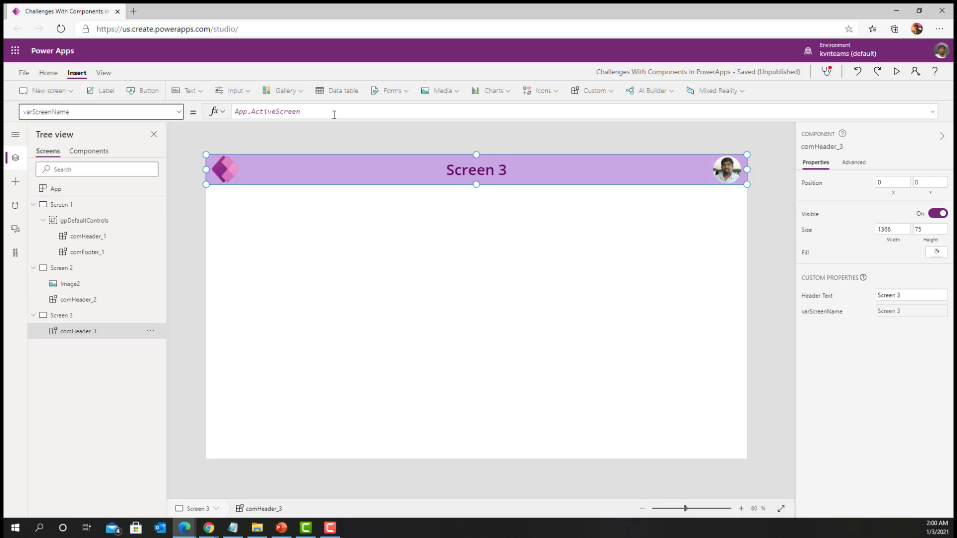
{"action": "left_click_drag", "start_coordinate": [334, 111], "coordinate": [193, 111]}
{"action": "type", "text": "Sc"}
{"action": "left_click", "coordinate": [259, 128]}
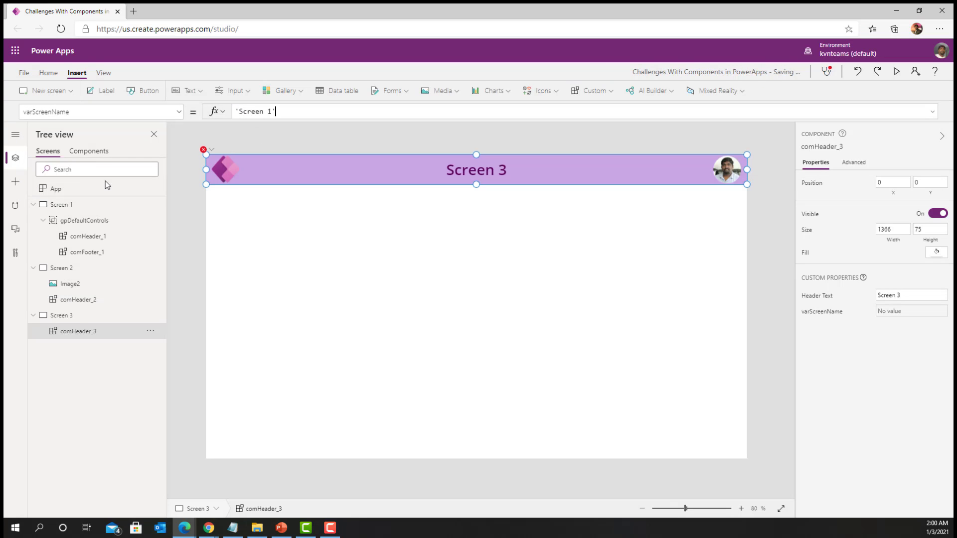
Set the OnSelect formula of imgPWA Logo in comHeader to Navigate(comHeader.varScreenName,ScreenTransition.Fade).
{"action": "left_click", "coordinate": [86, 153]}
{"action": "left_click", "coordinate": [234, 307]}
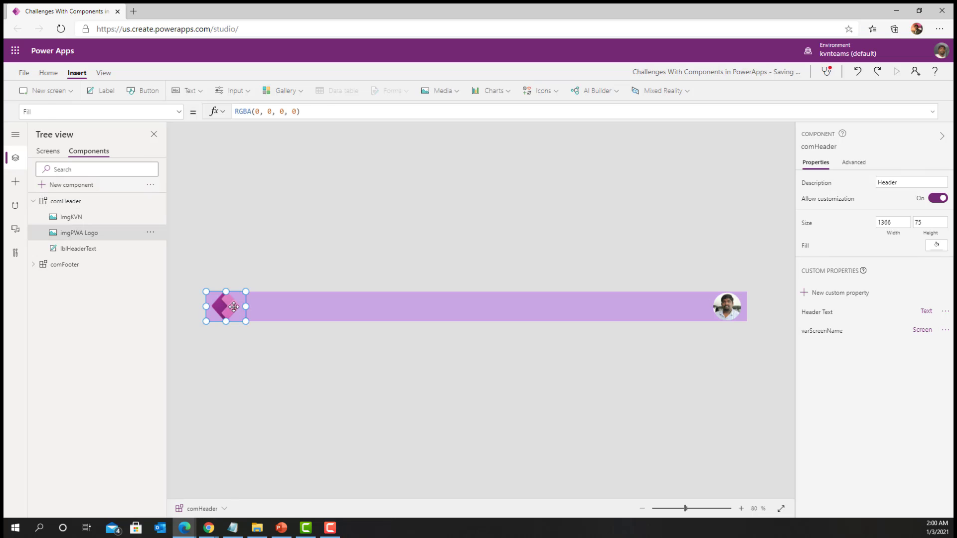
{"action": "left_click", "coordinate": [274, 111]}
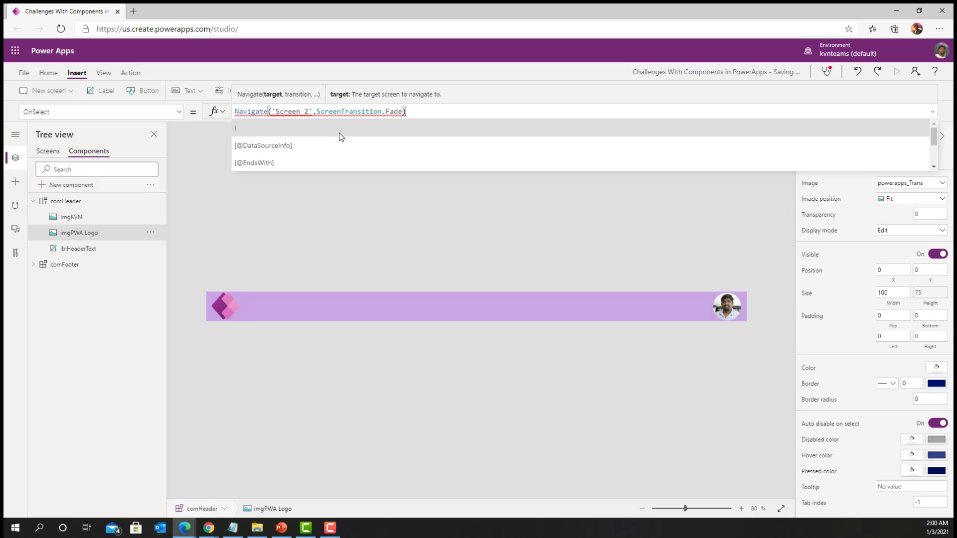
{"action": "key", "text": "shift+Right"}
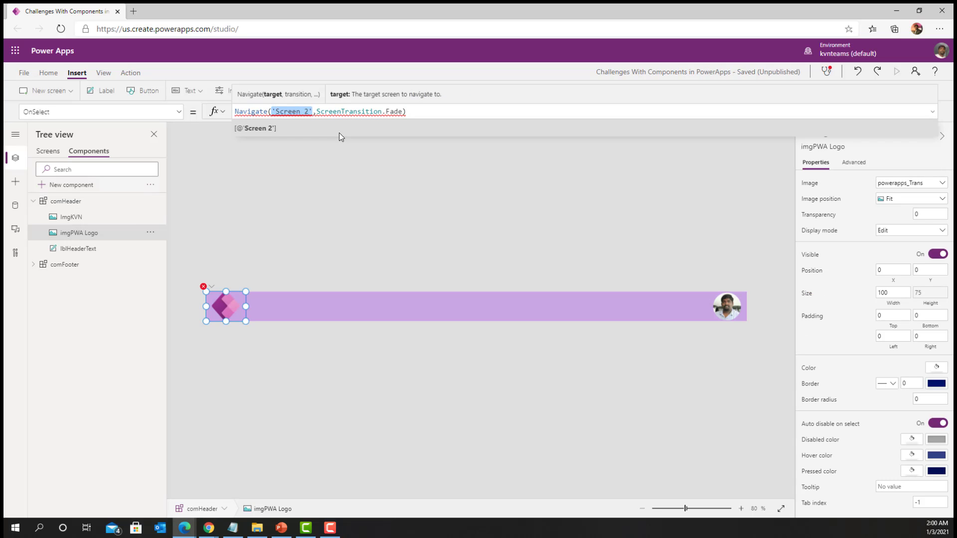
{"action": "key", "text": "BackSpace"}
{"action": "type", "text": "comH"}
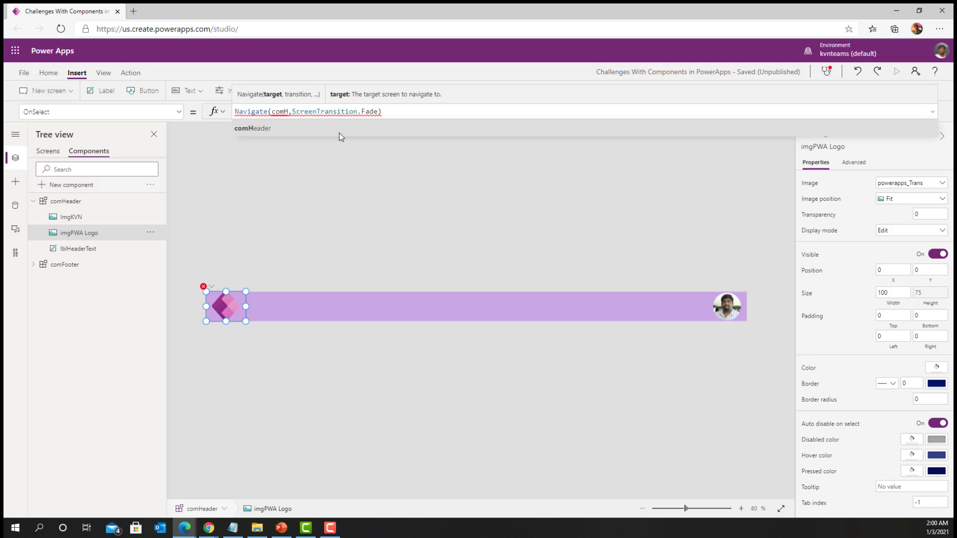
{"action": "key", "text": "Tab"}
{"action": "type", "text": "."}
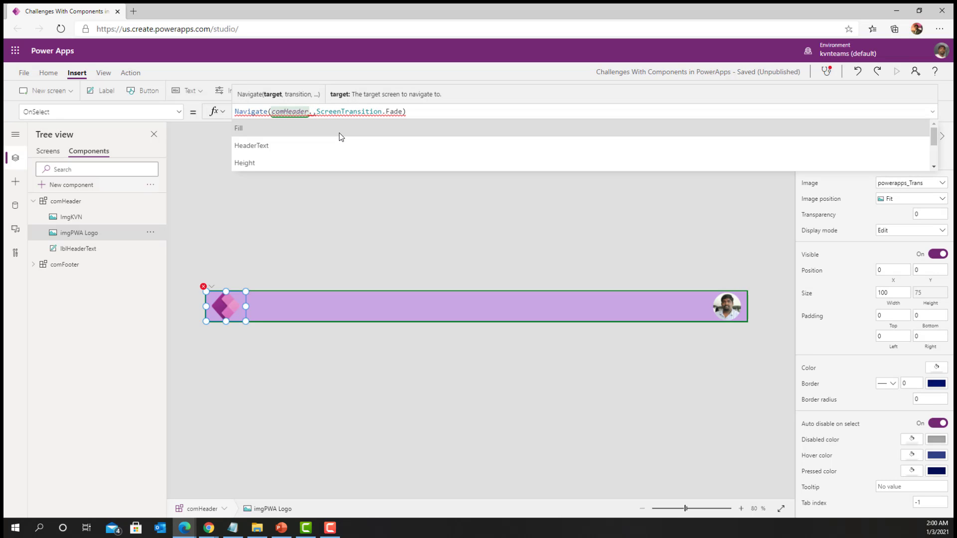
{"action": "type", "text": "var"}
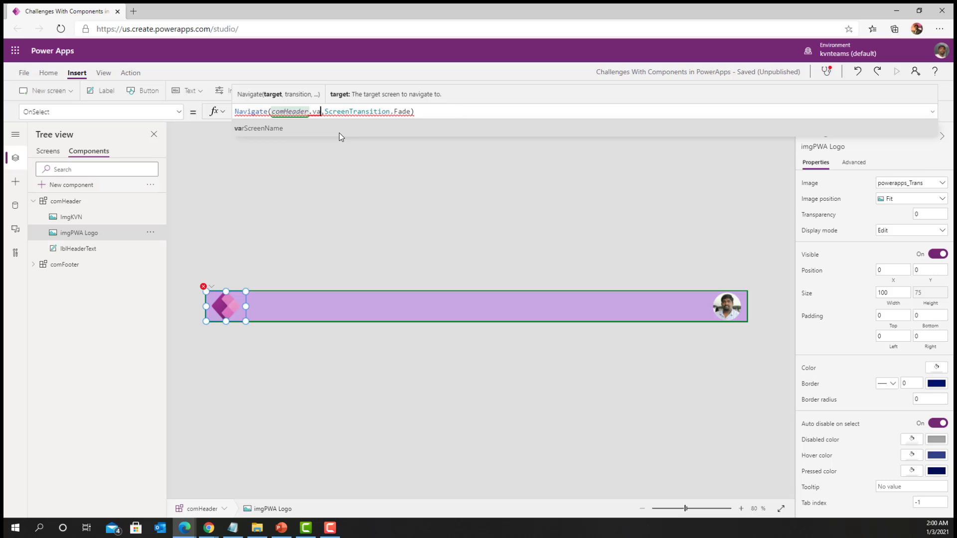
{"action": "key", "text": "Tab"}
{"action": "key", "text": "End"}
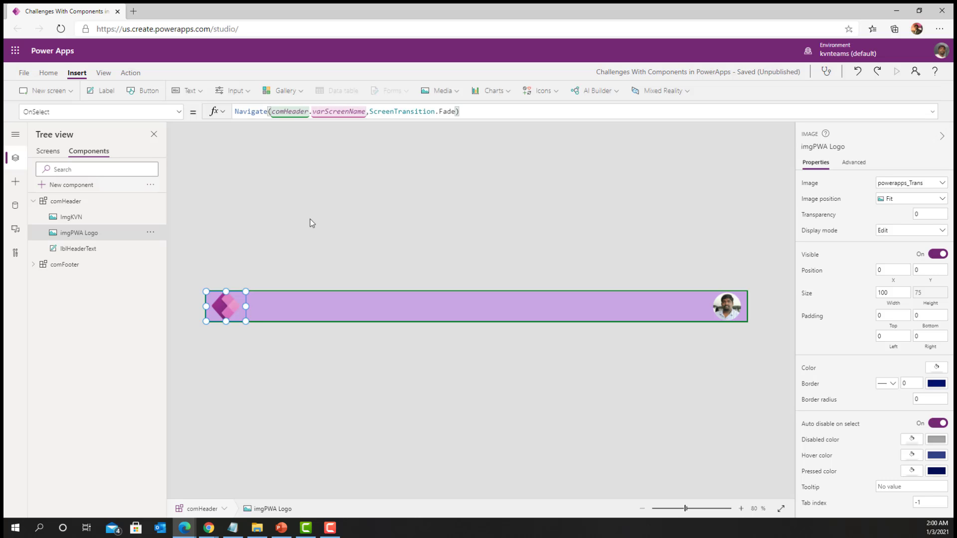
Preview the app from Screen 3 and test the header logo's navigation, and preview it again from Screen 1.
{"action": "left_click", "coordinate": [48, 151]}
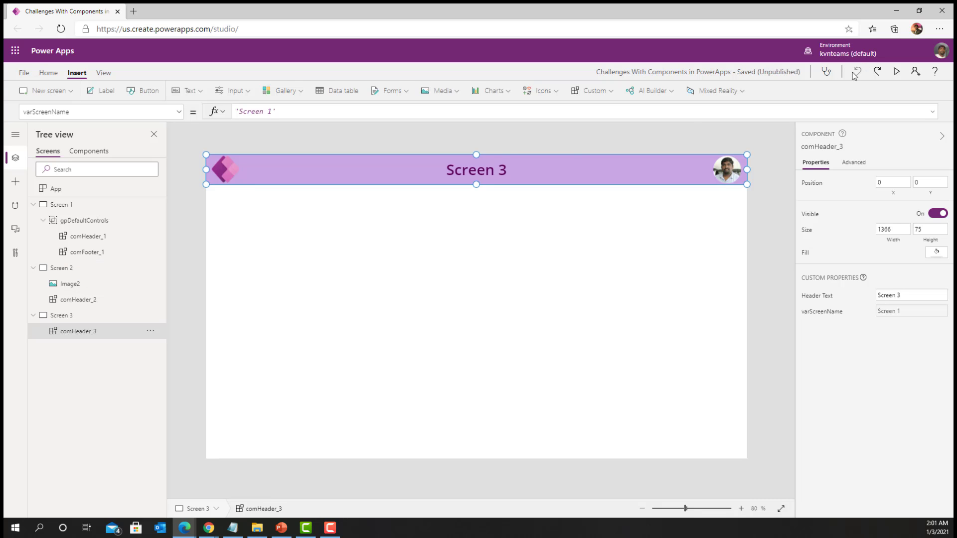
{"action": "left_click", "coordinate": [897, 71]}
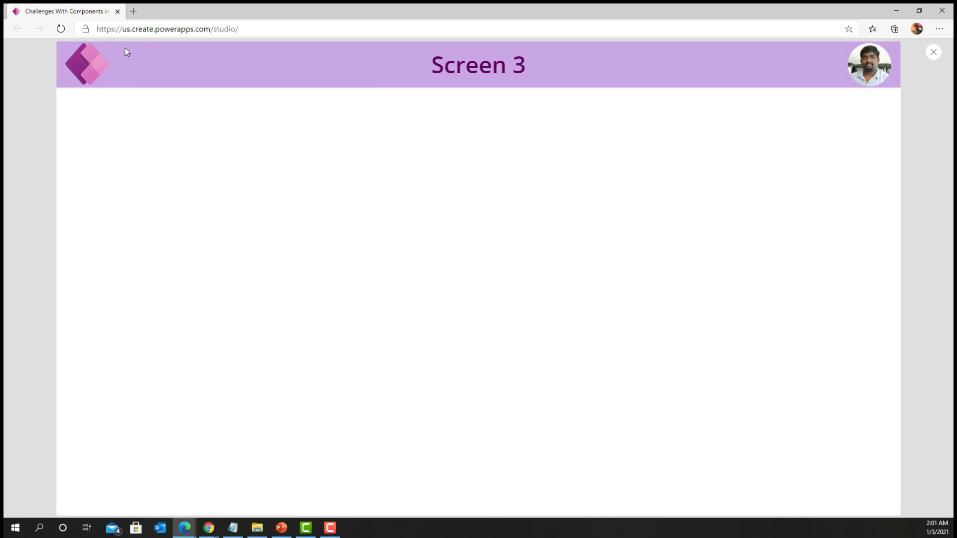
{"action": "left_click", "coordinate": [85, 71]}
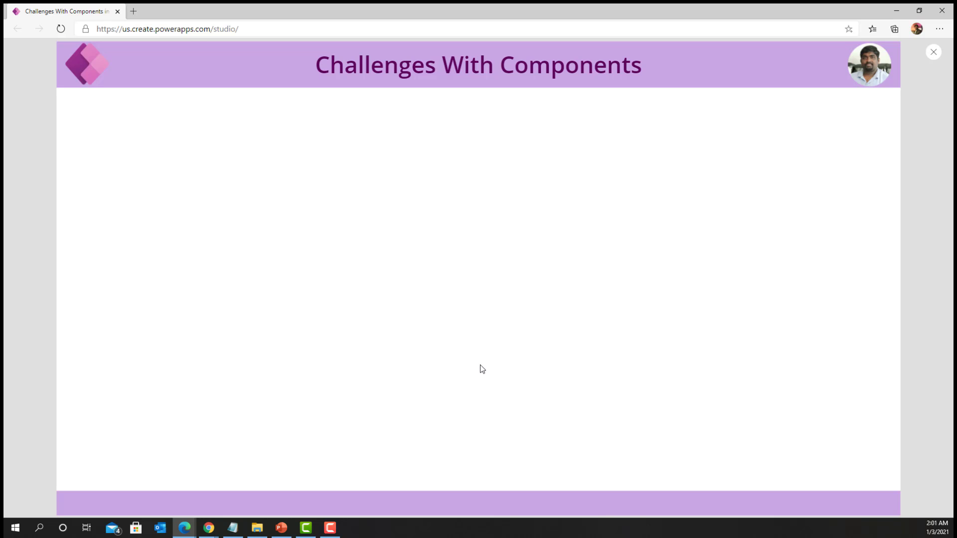
{"action": "left_click", "coordinate": [934, 52]}
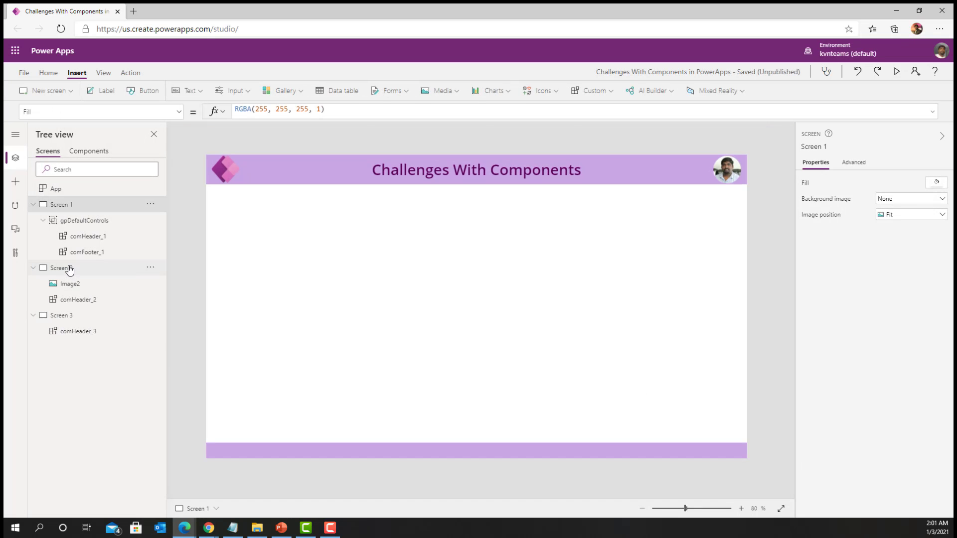
{"action": "left_click", "coordinate": [897, 71]}
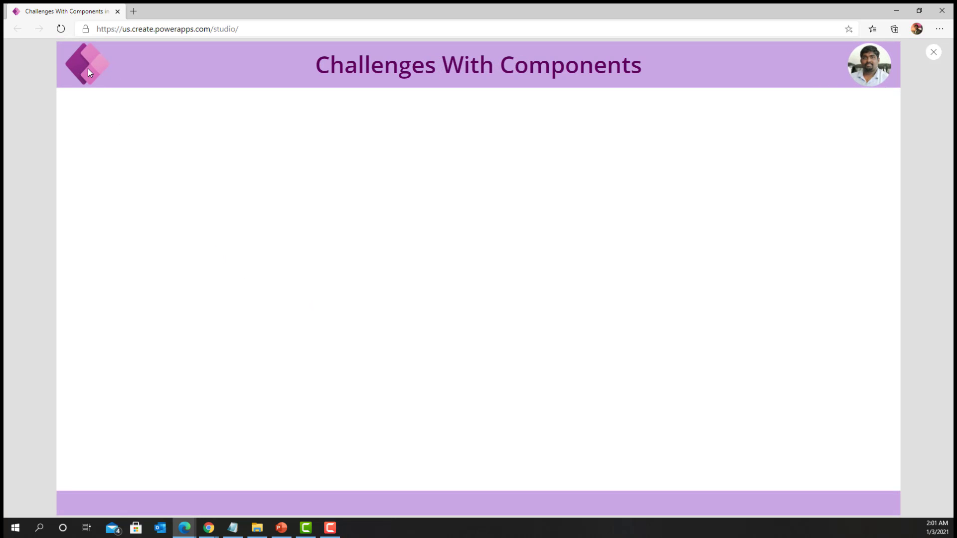
{"action": "key", "text": "Escape"}
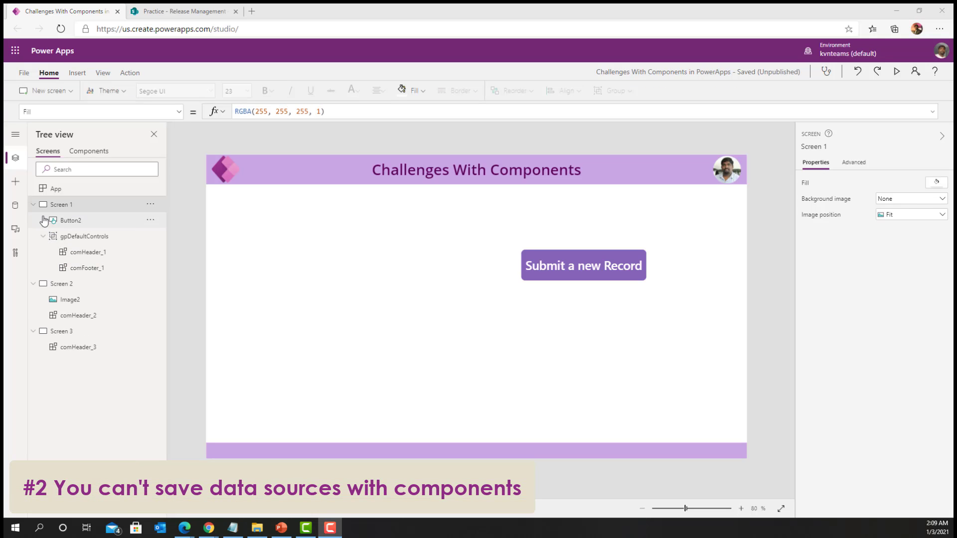
Review the app's Release Management data source for Component1's button, and highlight the documentation's limitation on saving data sources with components.
{"action": "left_click", "coordinate": [87, 158]}
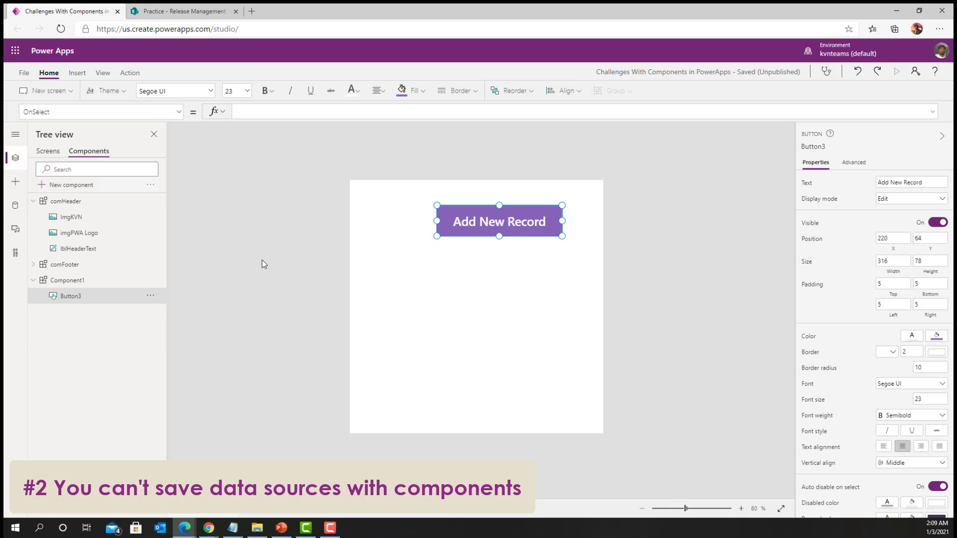
{"action": "left_click", "coordinate": [16, 206]}
{"action": "mouse_move", "coordinate": [70, 208]}
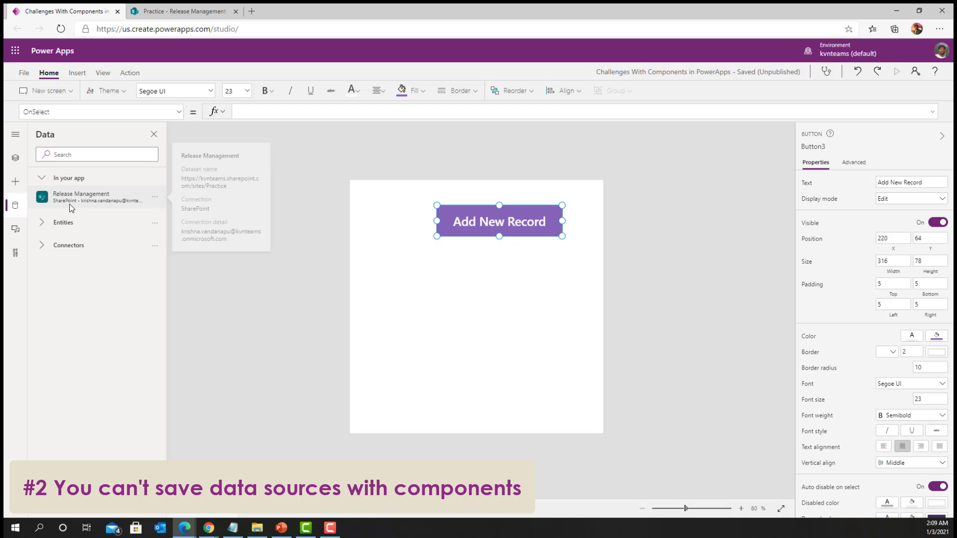
{"action": "left_click", "coordinate": [517, 238]}
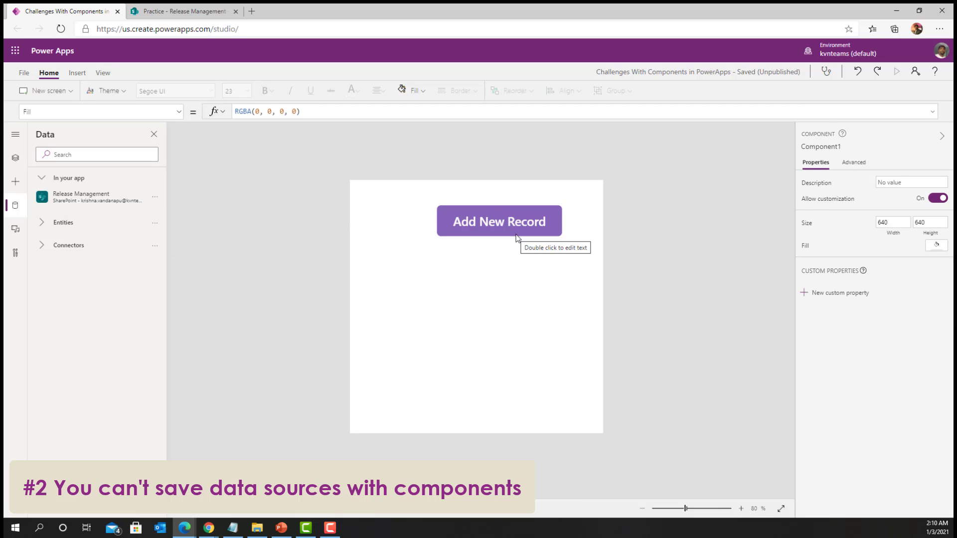
{"action": "left_click", "coordinate": [497, 209]}
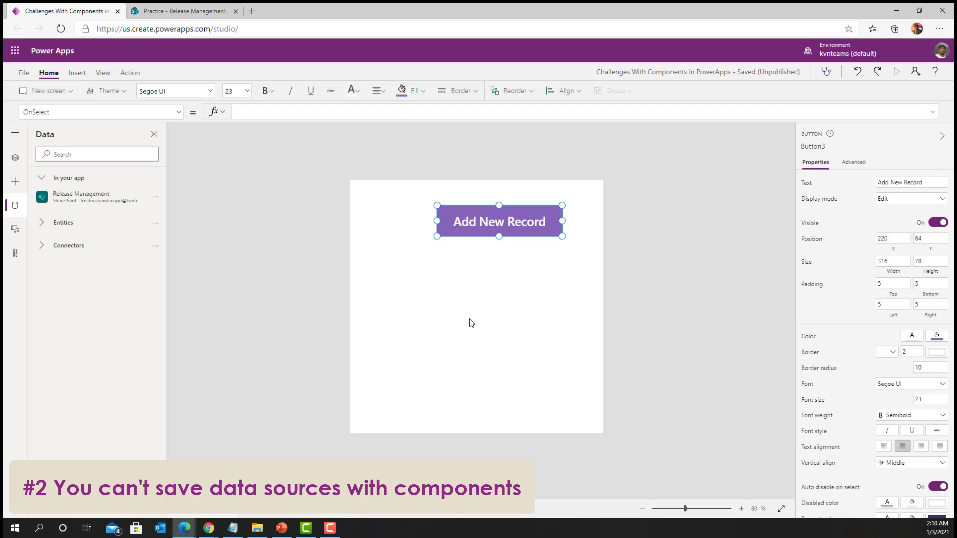
{"action": "left_click", "coordinate": [252, 112]}
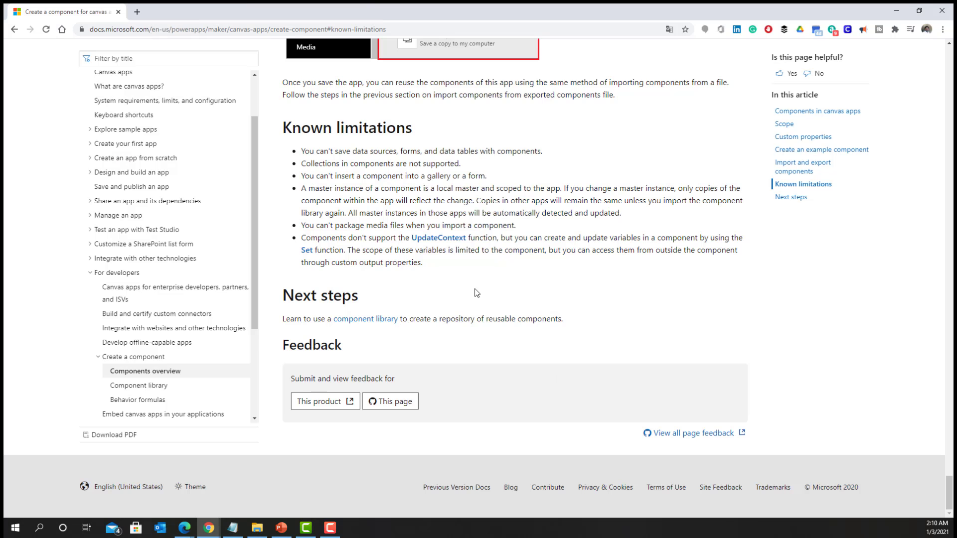
{"action": "left_click_drag", "start_coordinate": [302, 152], "coordinate": [487, 152]}
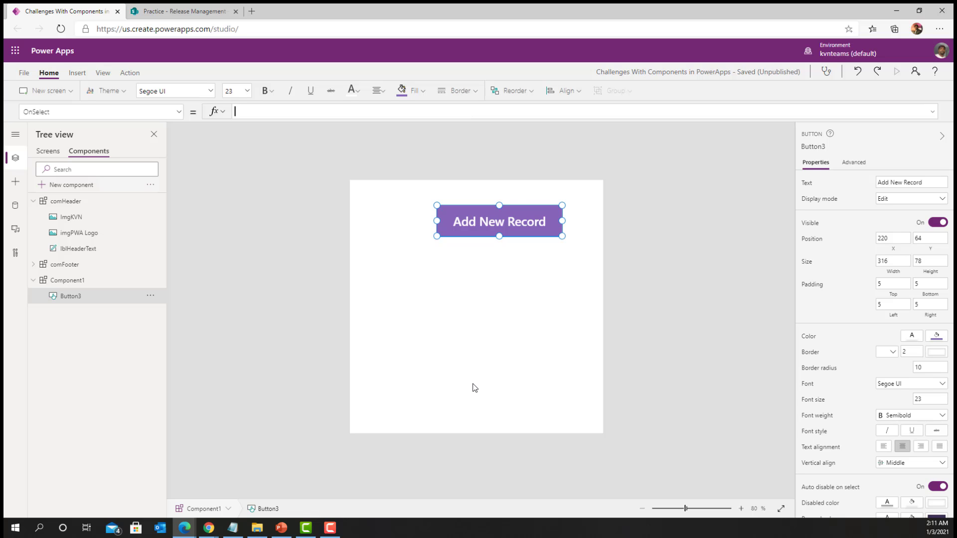
Try to set the Add New Record button's OnSelect to a Patch formula that adds a "Demo Release" record with "Sample Release" notes to 'Release Management'.
{"action": "type", "text": "Patch('Release Management',Defaults('Release Management'),{Title:\"Demo Release\",'Release Date': Now()+5,'Release Notes':\"Sample Release\"})"}
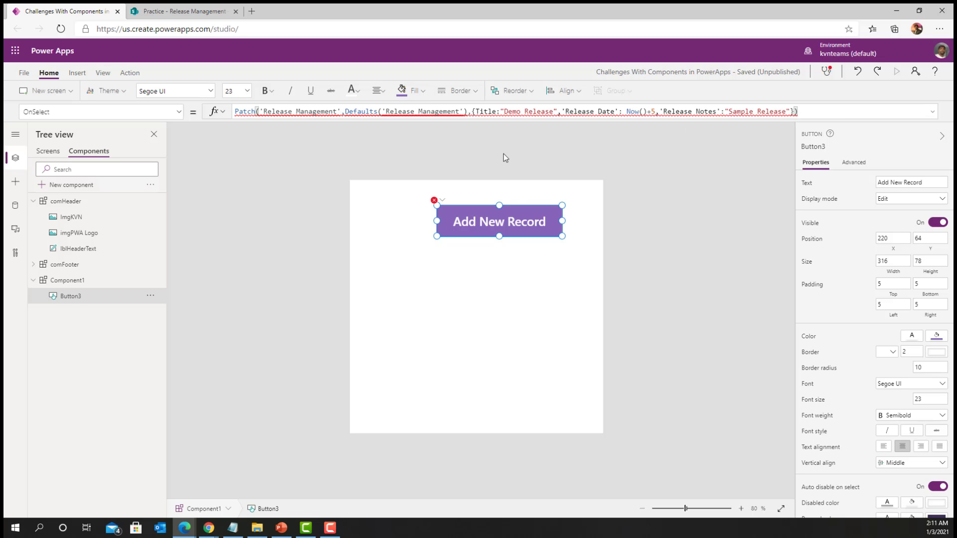
{"action": "left_click", "coordinate": [504, 154]}
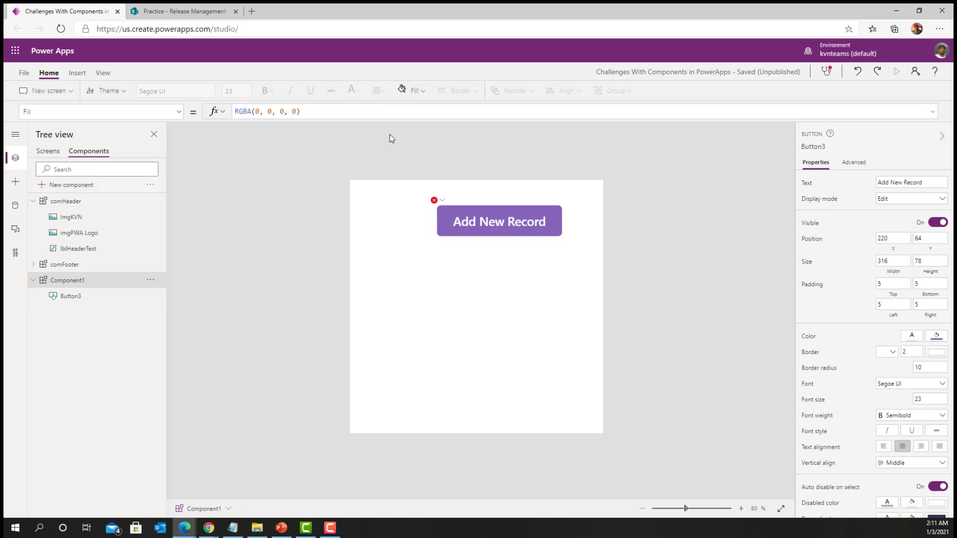
{"action": "left_click", "coordinate": [412, 111]}
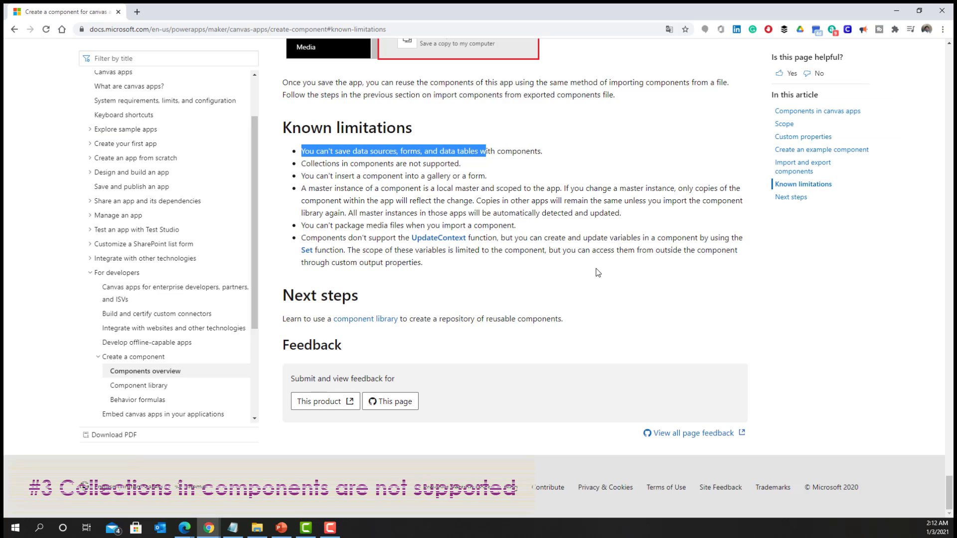
Highlight the documentation's collections limitation, and replace the Add New Record button's OnSelect formula in Component1 with ClearCollect(colsample,{Title:"ABC"});.
{"action": "left_click_drag", "start_coordinate": [301, 164], "coordinate": [458, 164]}
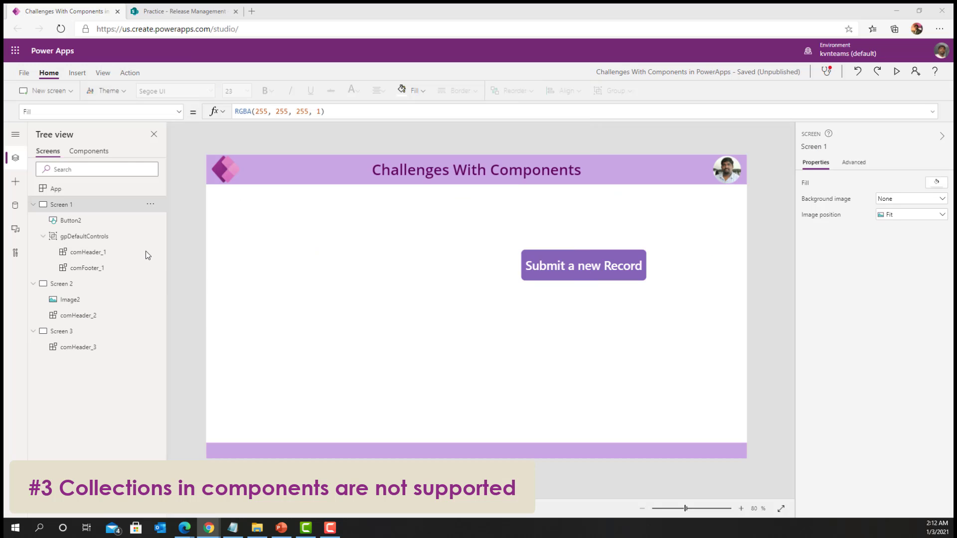
{"action": "left_click", "coordinate": [78, 150]}
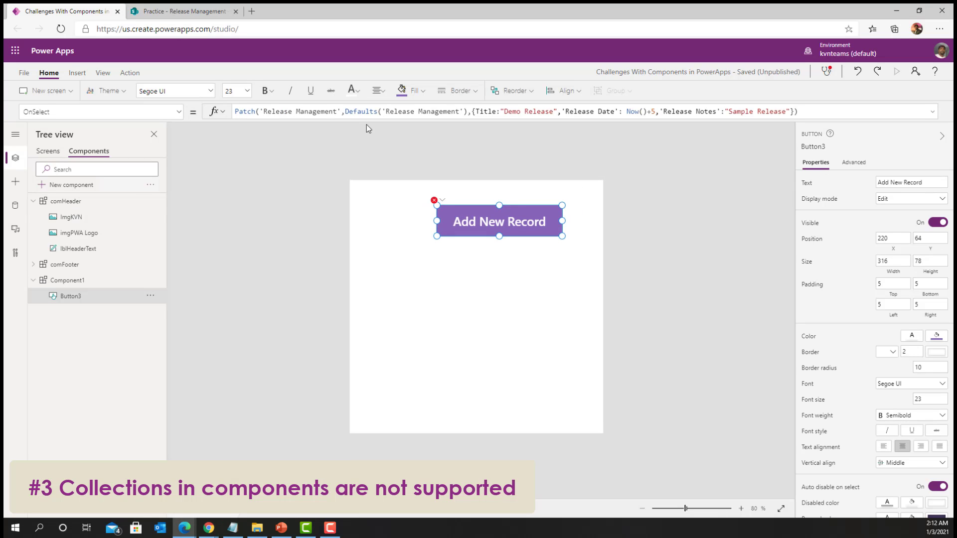
{"action": "left_click", "coordinate": [367, 111]}
{"action": "key", "text": "ctrl+a"}
{"action": "key", "text": "BackSpace"}
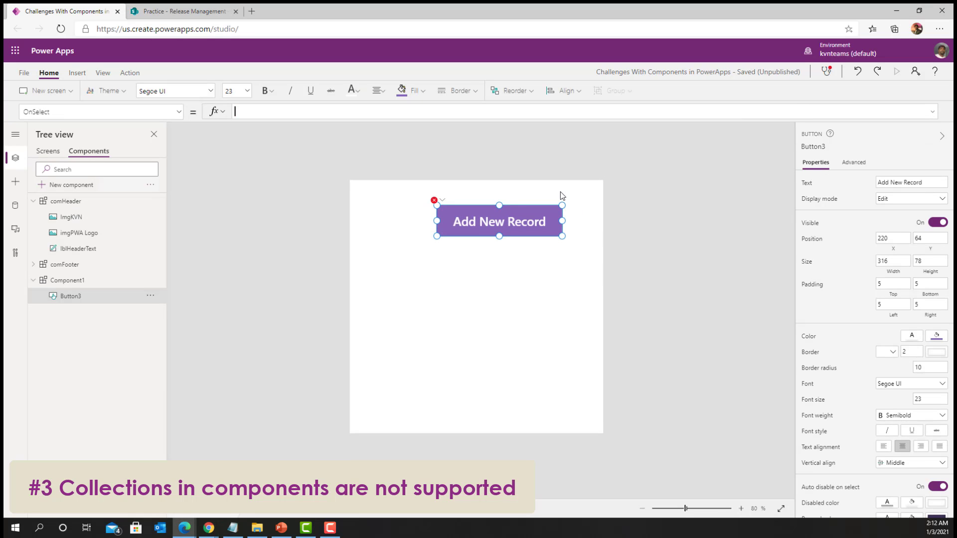
{"action": "type", "text": "coll"}
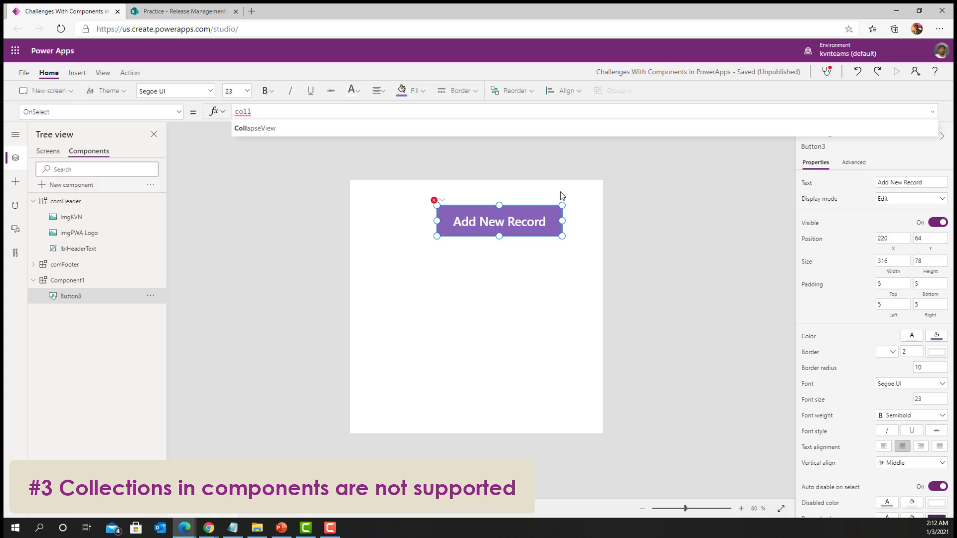
{"action": "key", "text": "BackSpace"}
{"action": "key", "text": "BackSpace"}
{"action": "key", "text": "BackSpace"}
{"action": "key", "text": "BackSpace"}
{"action": "type", "text": "C"}
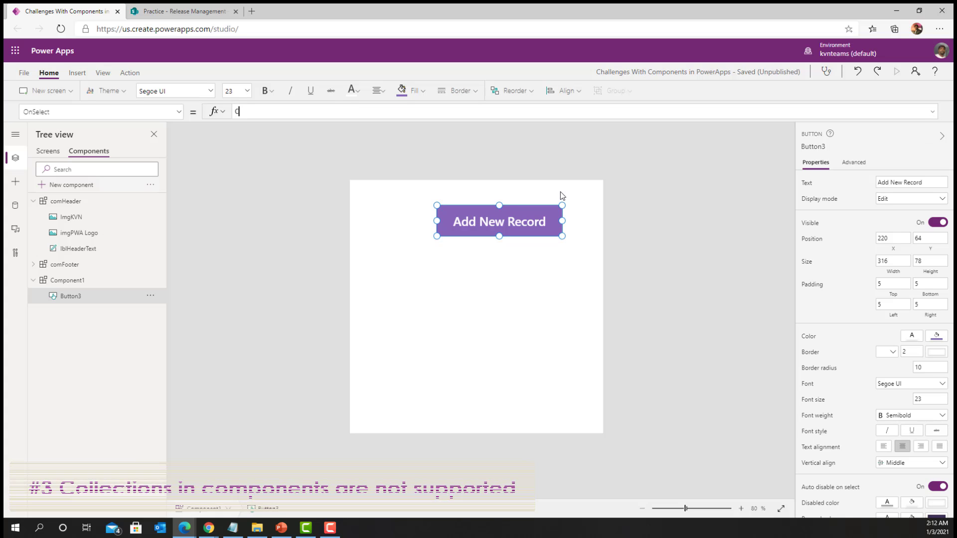
{"action": "type", "text": "learCollect(colsample,{Title:\"ABC\"});"}
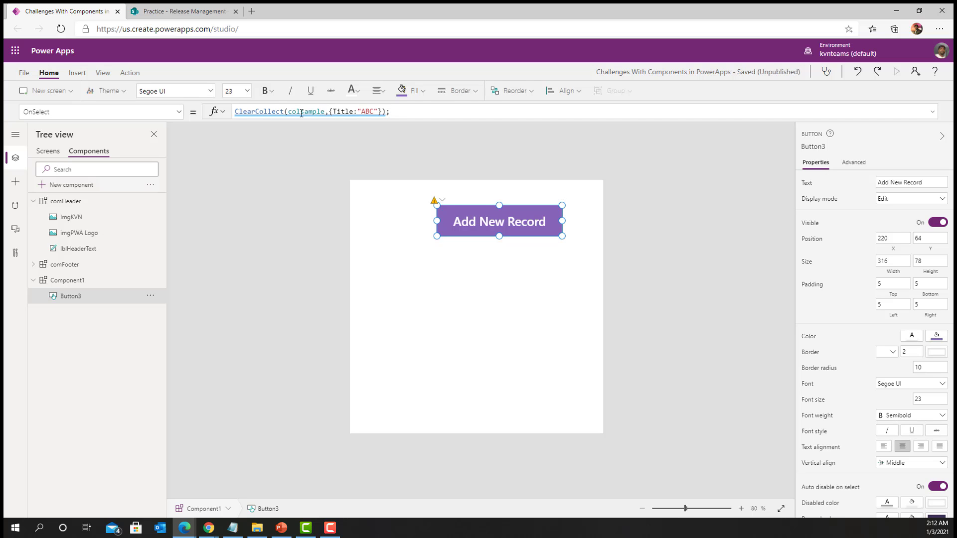
{"action": "mouse_move", "coordinate": [302, 113]}
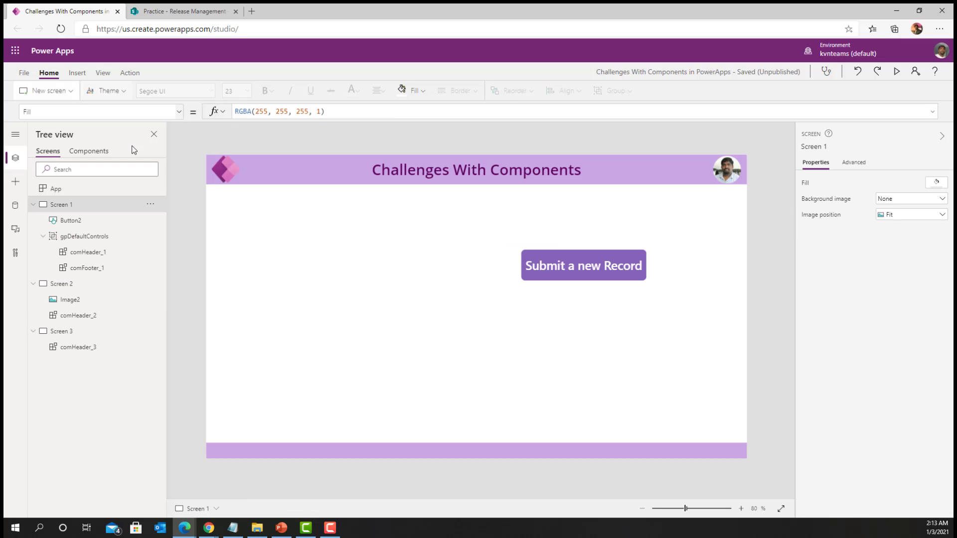
Insert a label on Screen 1 and set its Text formula to First(colsample).Title.
{"action": "left_click", "coordinate": [77, 72]}
{"action": "left_click", "coordinate": [102, 91]}
{"action": "left_click_drag", "start_coordinate": [266, 182], "coordinate": [311, 288]}
{"action": "left_click_drag", "start_coordinate": [259, 111], "coordinate": [213, 117]}
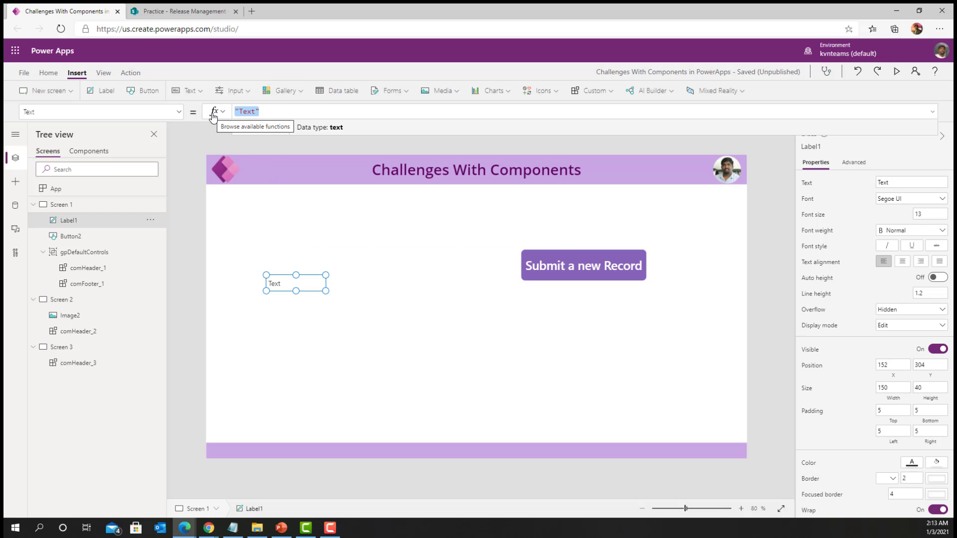
{"action": "type", "text": "first("}
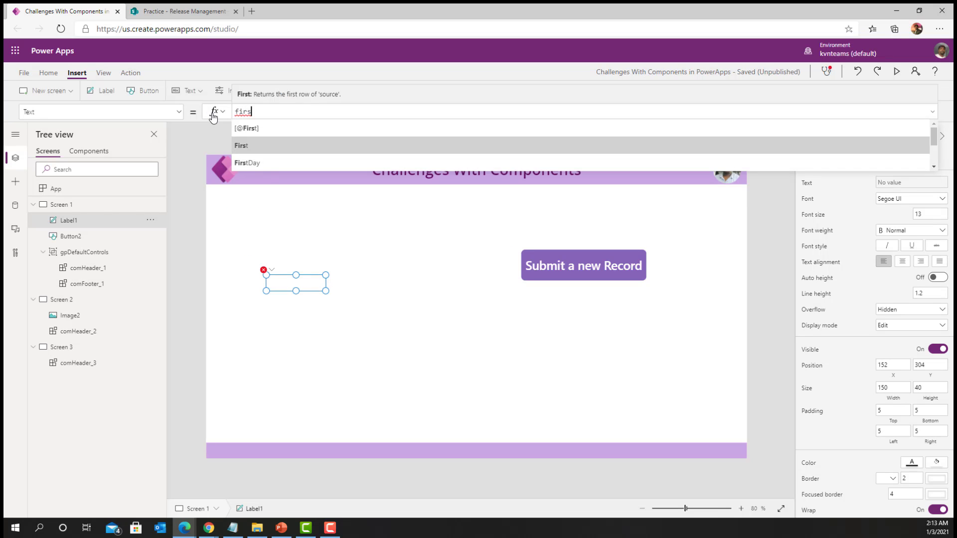
{"action": "type", "text": "colsample)."}
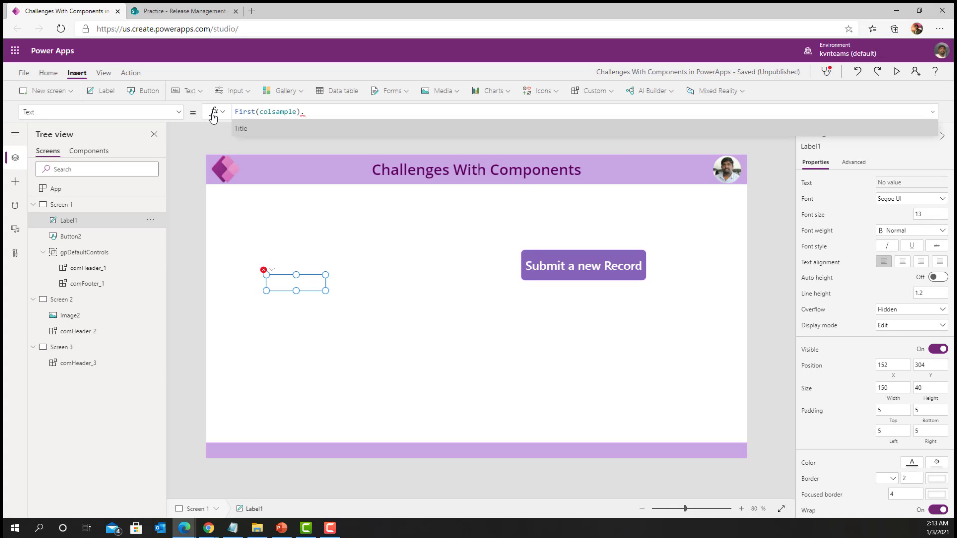
{"action": "type", "text": "Title"}
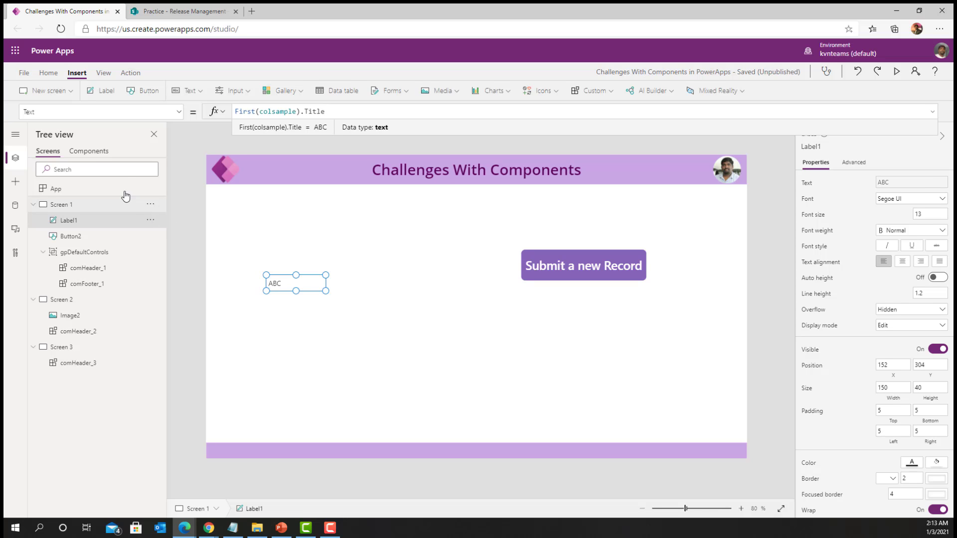
Inspect the warning on the Add New Record button in Component1.
{"action": "left_click", "coordinate": [90, 151]}
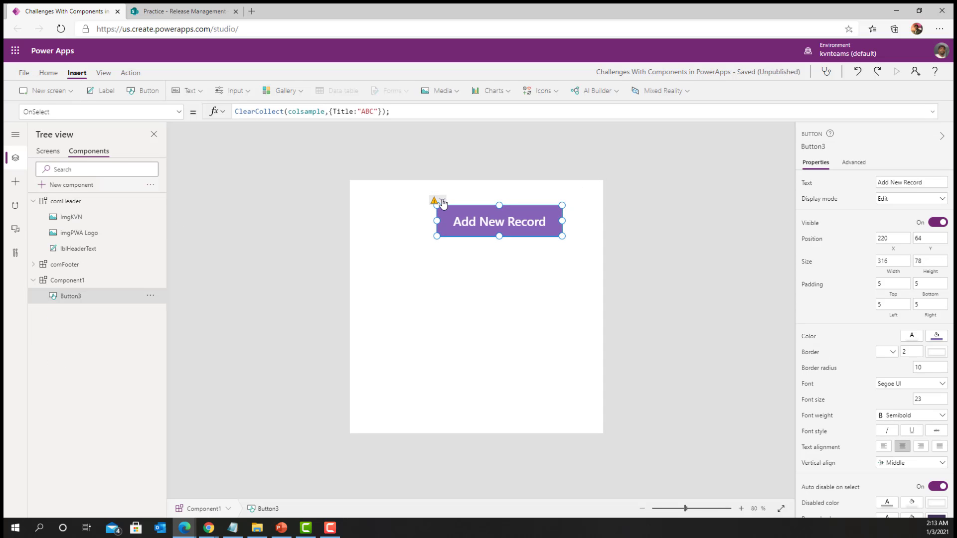
{"action": "mouse_move", "coordinate": [443, 203]}
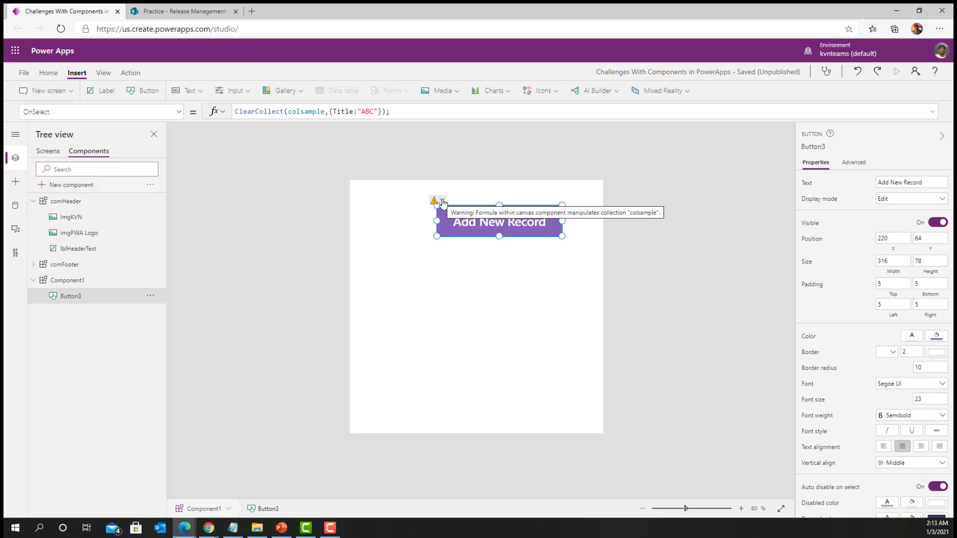
Return to Screen 1 and apply the standard Red theme to the app.
{"action": "left_click", "coordinate": [48, 151]}
{"action": "left_click", "coordinate": [441, 360]}
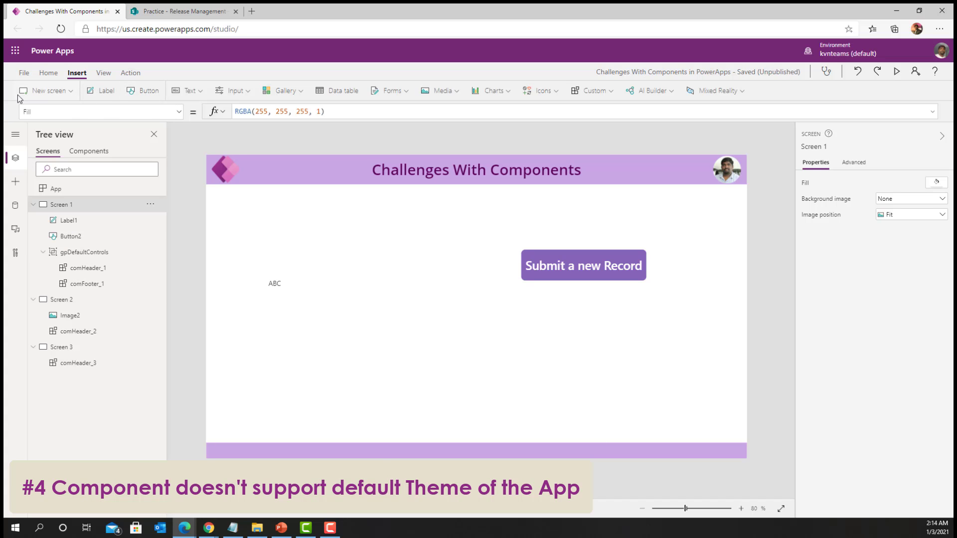
{"action": "left_click", "coordinate": [48, 73]}
{"action": "left_click", "coordinate": [126, 92]}
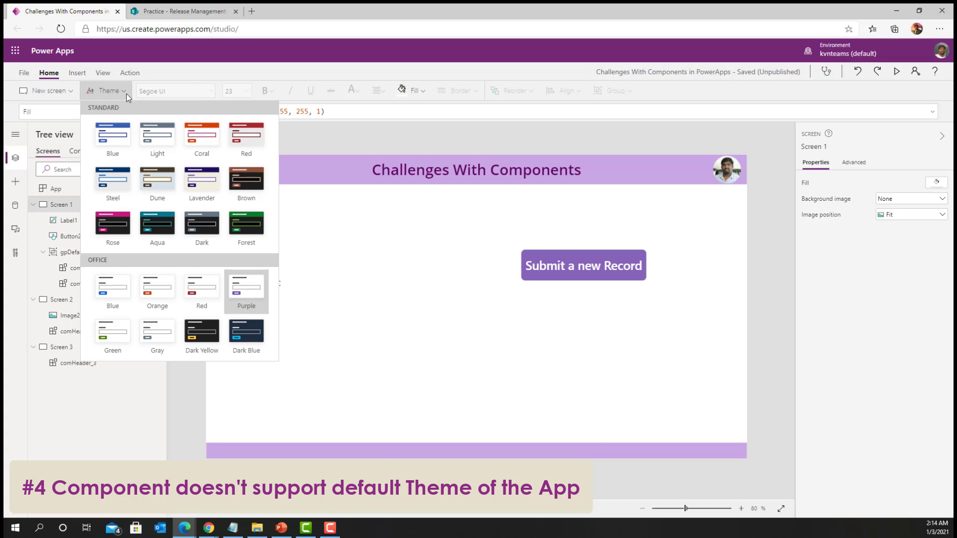
{"action": "left_click", "coordinate": [247, 150]}
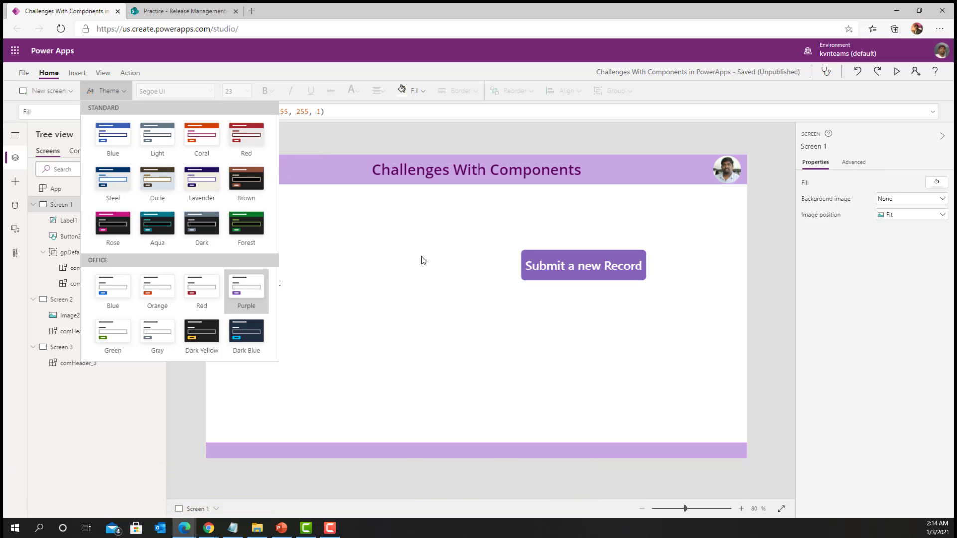
{"action": "left_click", "coordinate": [479, 337]}
Enlarge the Submit a new Record button on Screen 1 so its caption fits on one line.
{"action": "left_click", "coordinate": [545, 271]}
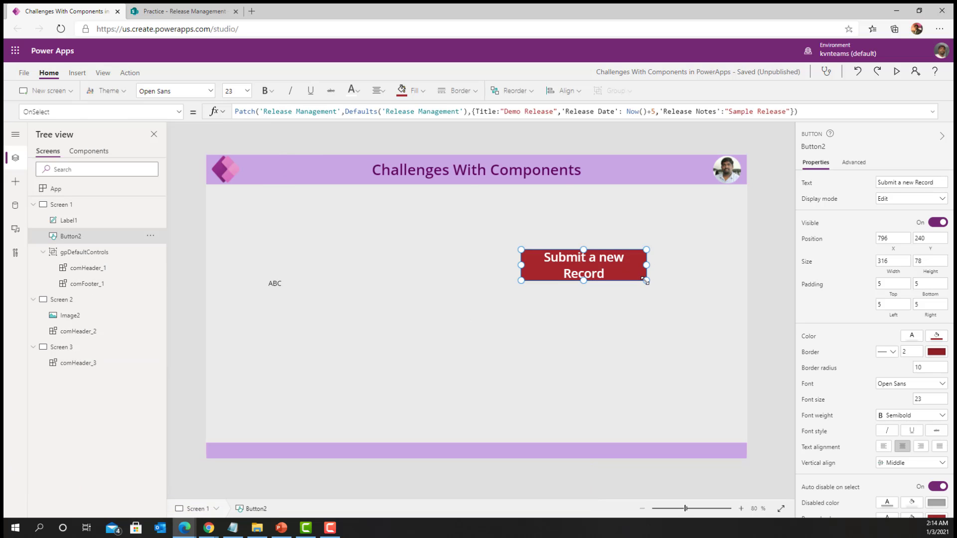
{"action": "left_click_drag", "start_coordinate": [647, 281], "coordinate": [673, 288]}
{"action": "left_click", "coordinate": [650, 310]}
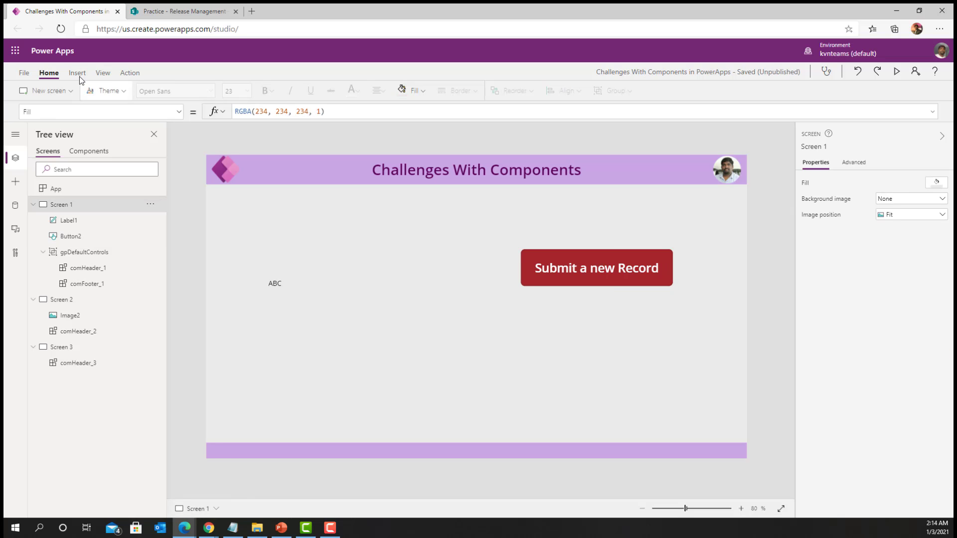
Insert a button on Screen 1 below the ABC label, at about X 356, Y 416.
{"action": "left_click", "coordinate": [78, 73]}
{"action": "left_click", "coordinate": [143, 91]}
{"action": "left_click_drag", "start_coordinate": [262, 185], "coordinate": [388, 333]}
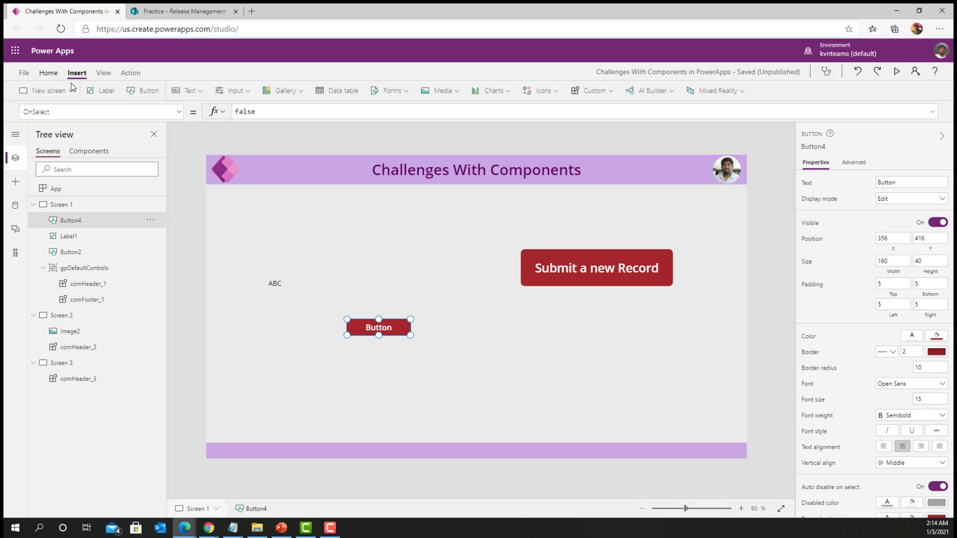
Apply the standard Light theme to the app.
{"action": "left_click", "coordinate": [49, 73]}
{"action": "left_click", "coordinate": [124, 92]}
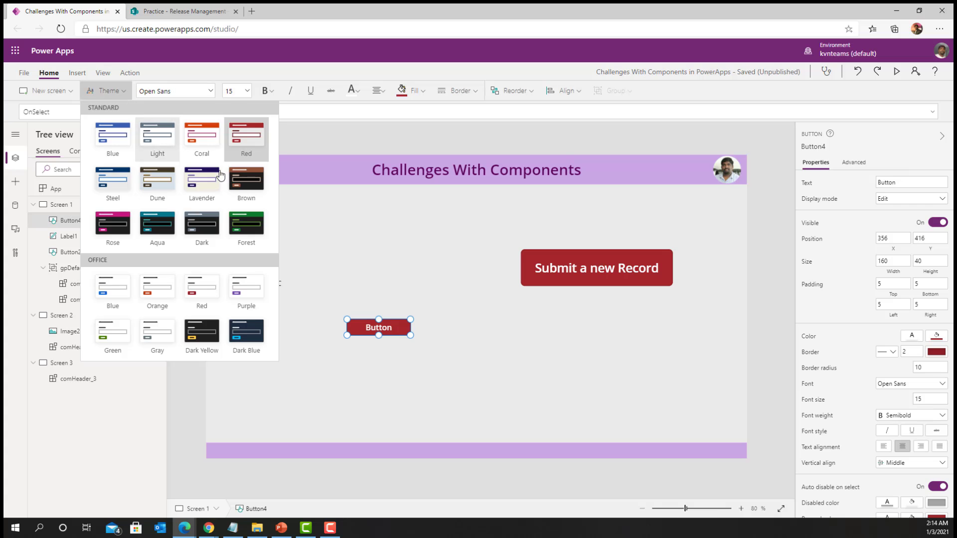
{"action": "left_click", "coordinate": [157, 142]}
{"action": "left_click", "coordinate": [496, 288]}
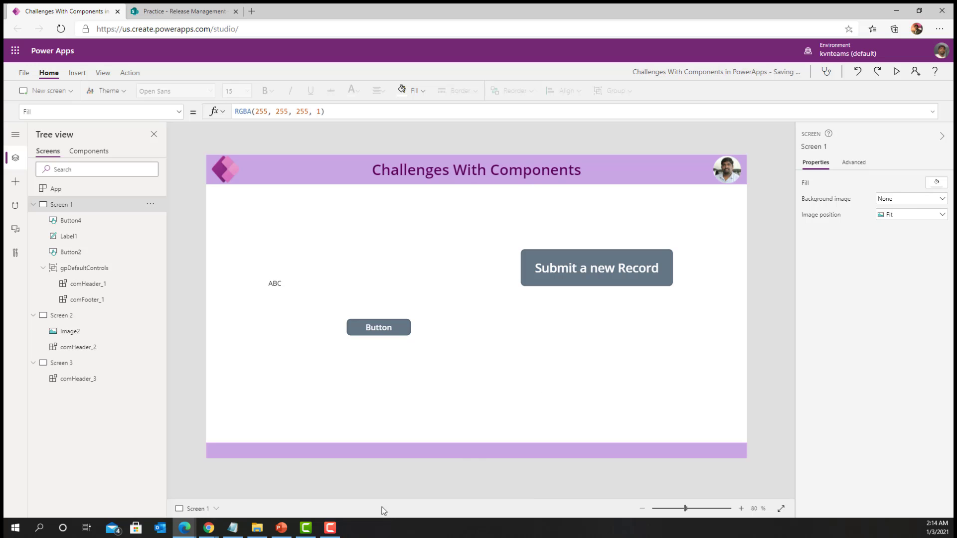
Check the colours of Component1 and comHeader against the applied theme, and return to Screen 1.
{"action": "left_click", "coordinate": [89, 151]}
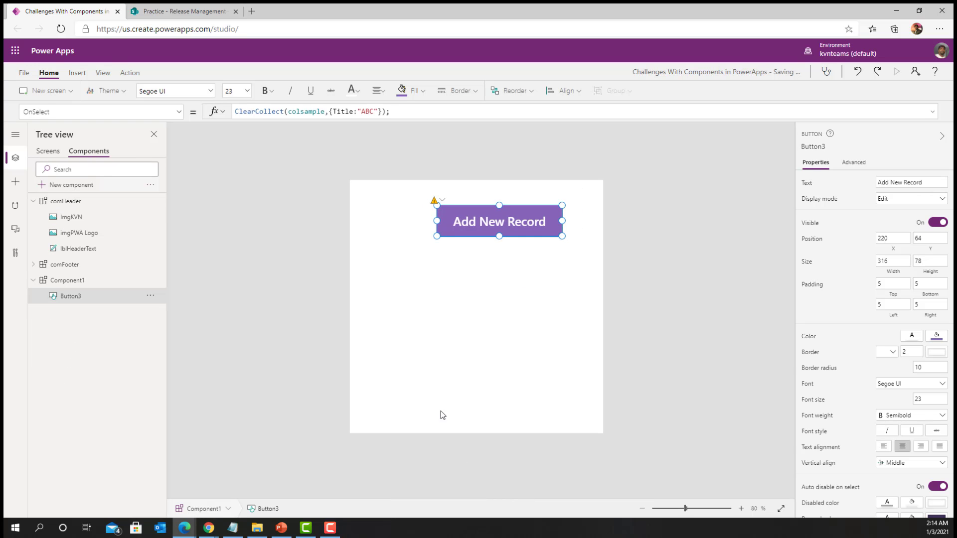
{"action": "left_click", "coordinate": [68, 202]}
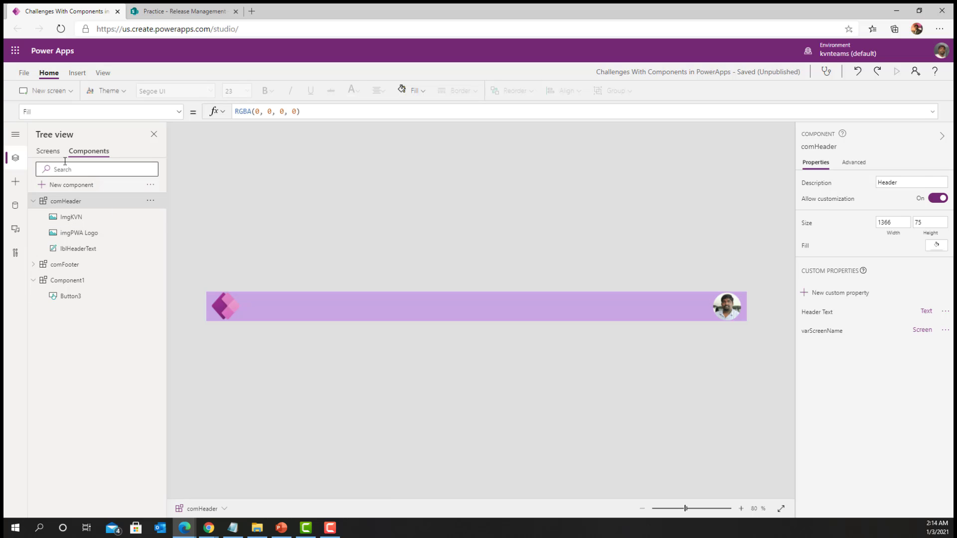
{"action": "left_click", "coordinate": [48, 151]}
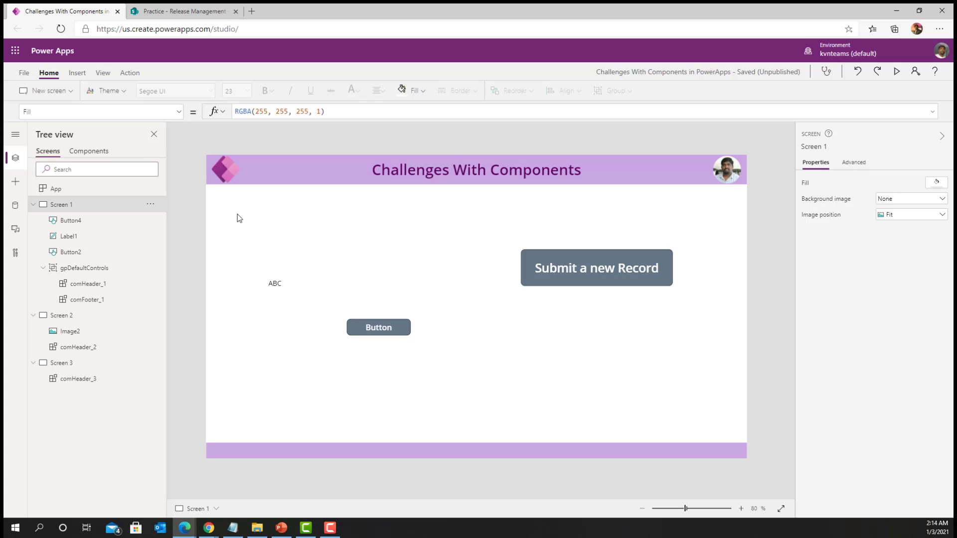
Apply the Office Purple theme to the app.
{"action": "left_click", "coordinate": [107, 91]}
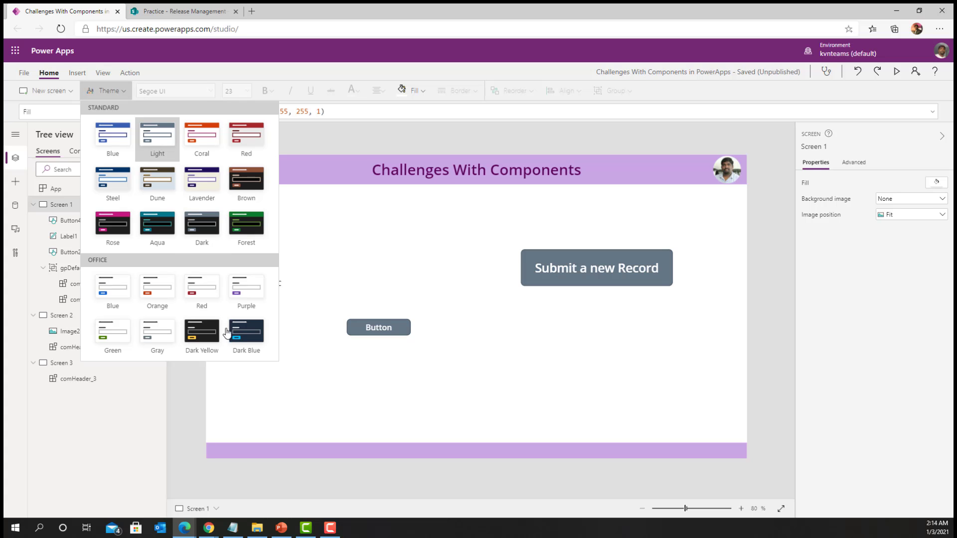
{"action": "left_click", "coordinate": [237, 302]}
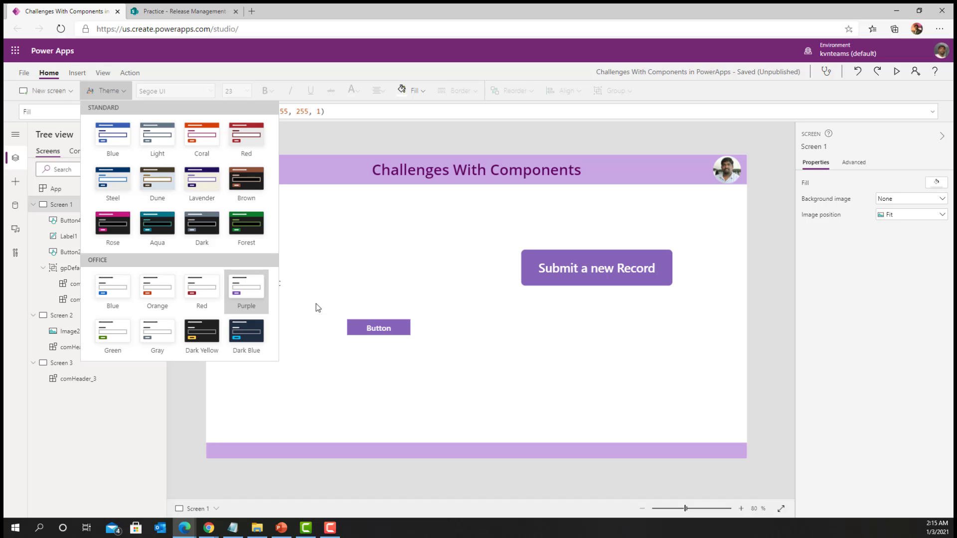
{"action": "left_click", "coordinate": [379, 328]}
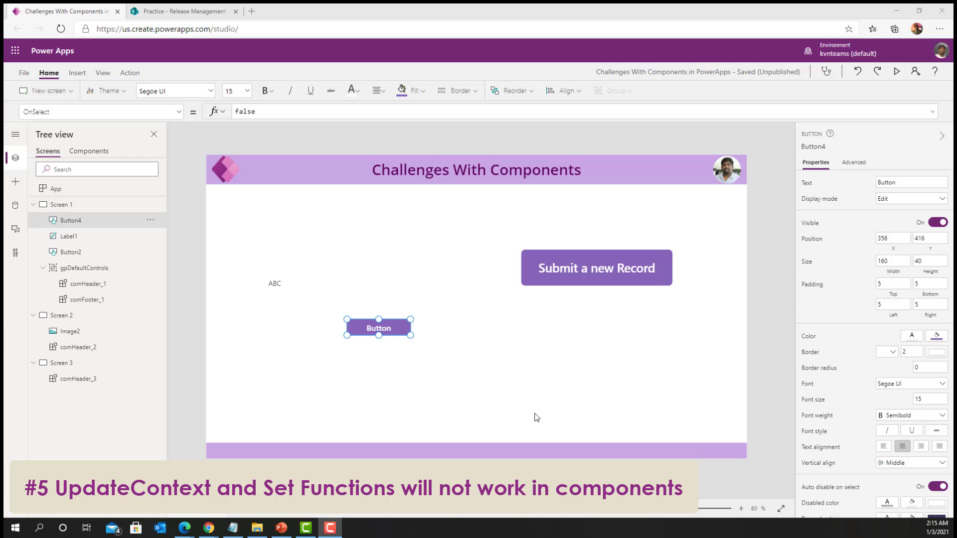
Set the OnSelect formula of Screen 1's new button to UpdateContext({varTmp:"Sample Value"}).
{"action": "left_click", "coordinate": [335, 395]}
{"action": "left_click", "coordinate": [389, 326]}
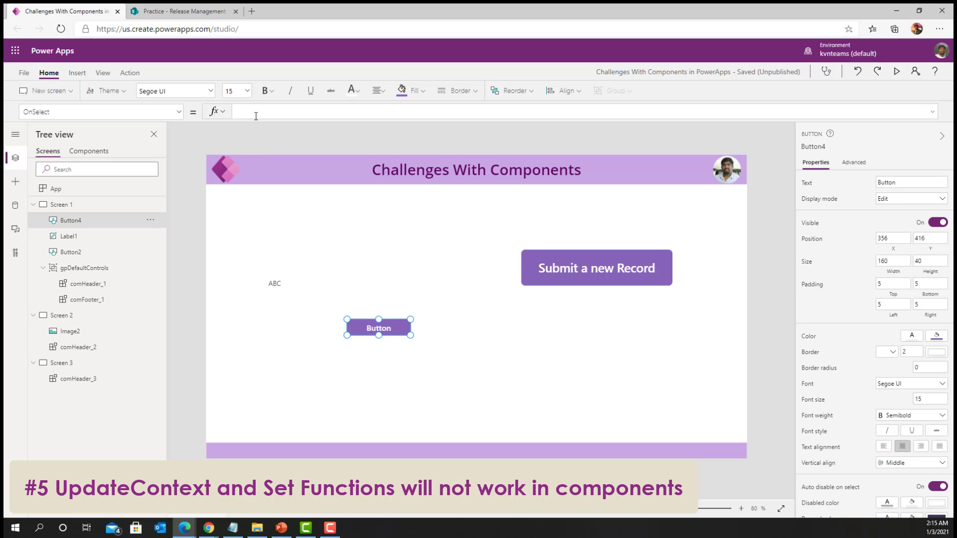
{"action": "type", "text": "Update"}
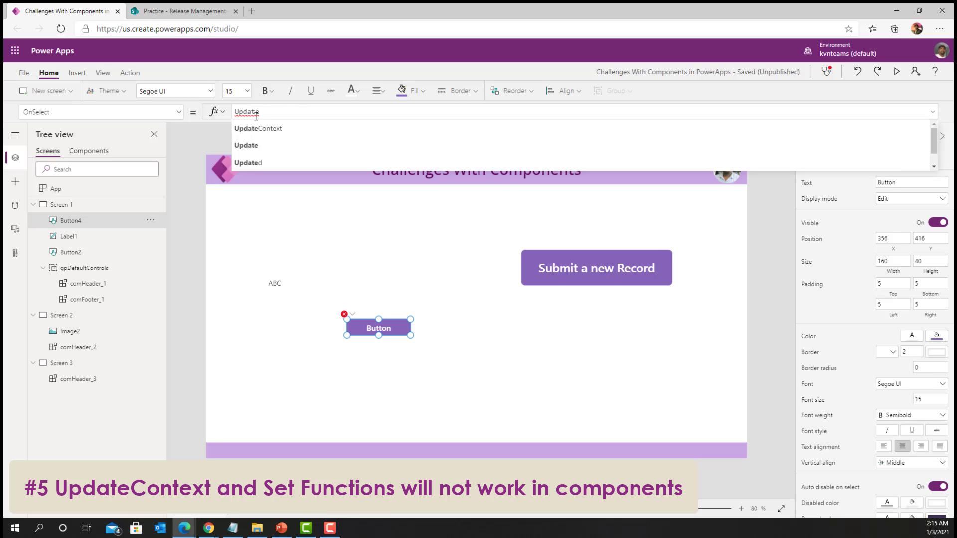
{"action": "type", "text": "Context({var"}
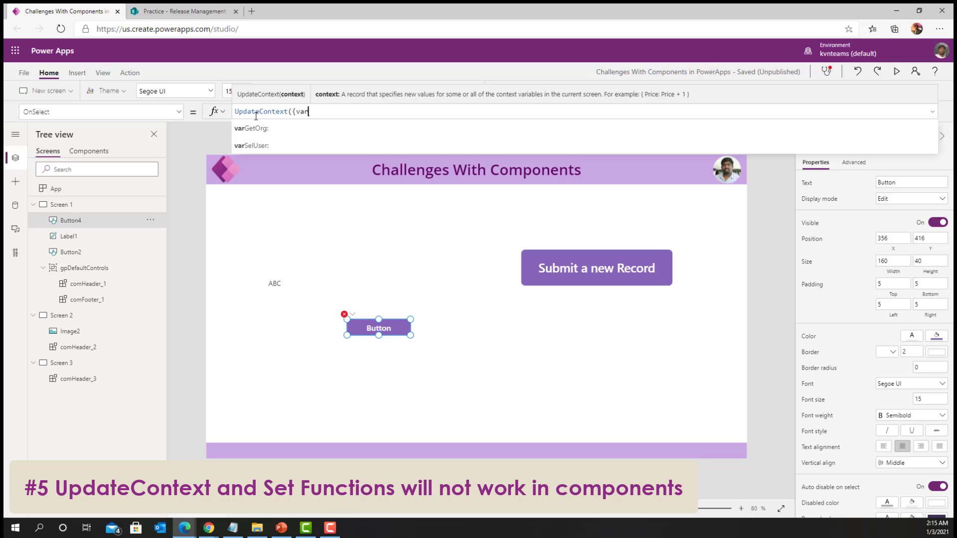
{"action": "type", "text": "Tmp:"}
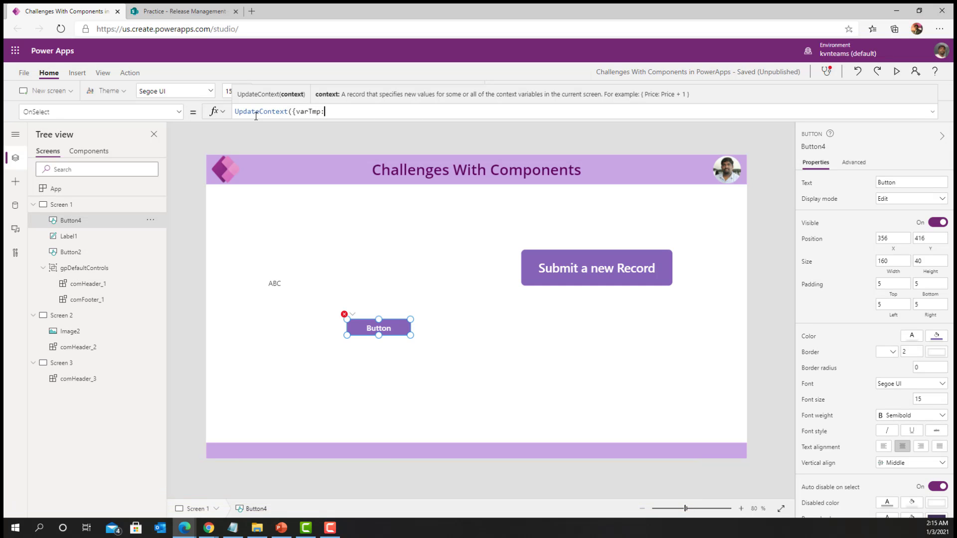
{"action": "type", "text": "\"Sample Value\"})"}
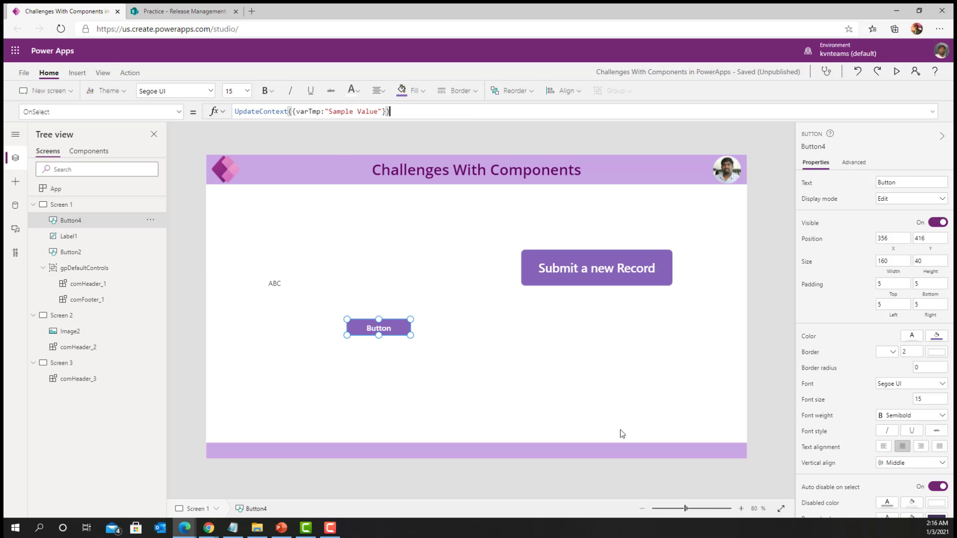
{"action": "left_click", "coordinate": [448, 359]}
Copy the UpdateContext formula from Screen 1's new button and append it on a new line to the Add New Record button's OnSelect in Component1.
{"action": "left_click", "coordinate": [365, 335]}
{"action": "left_click_drag", "start_coordinate": [404, 111], "coordinate": [162, 122]}
{"action": "key", "text": "ctrl+c"}
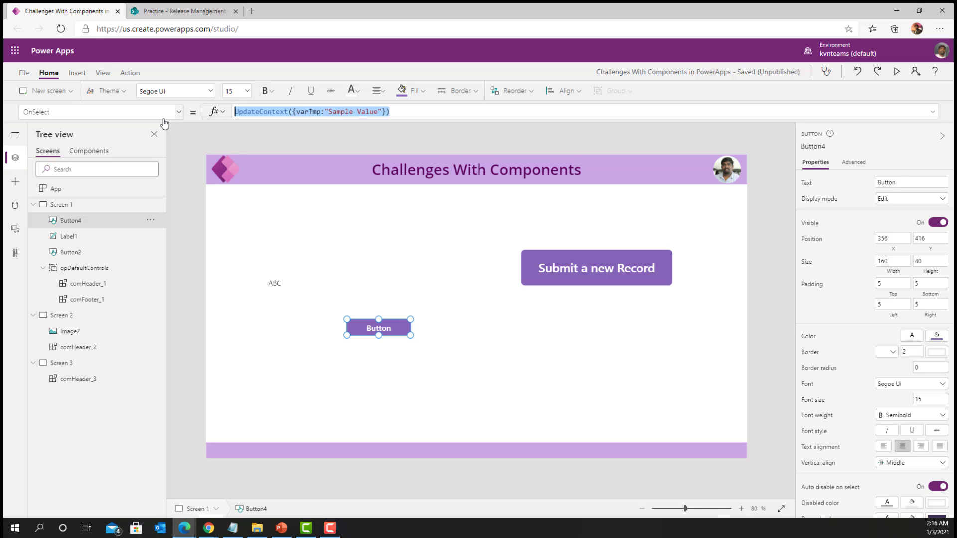
{"action": "left_click", "coordinate": [88, 151]}
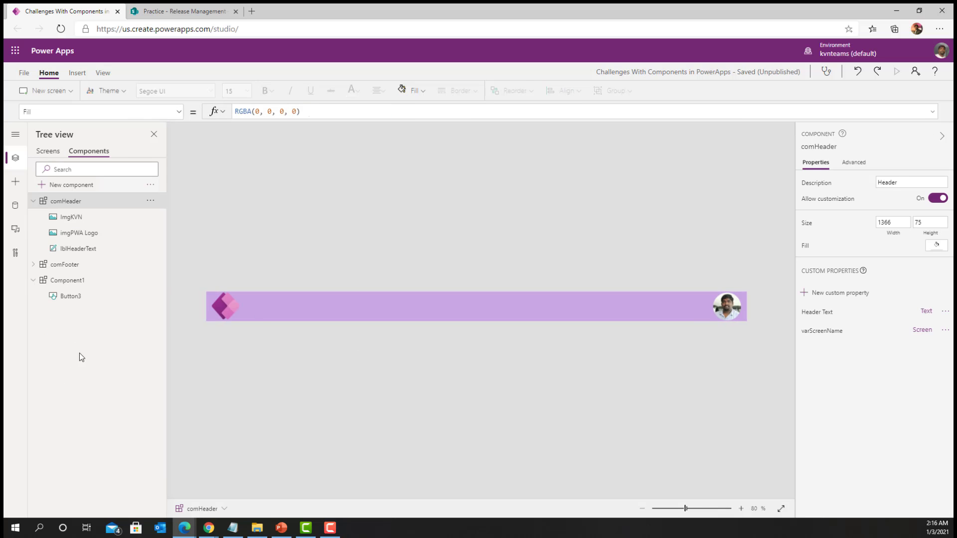
{"action": "left_click", "coordinate": [63, 300]}
{"action": "left_click", "coordinate": [68, 282]}
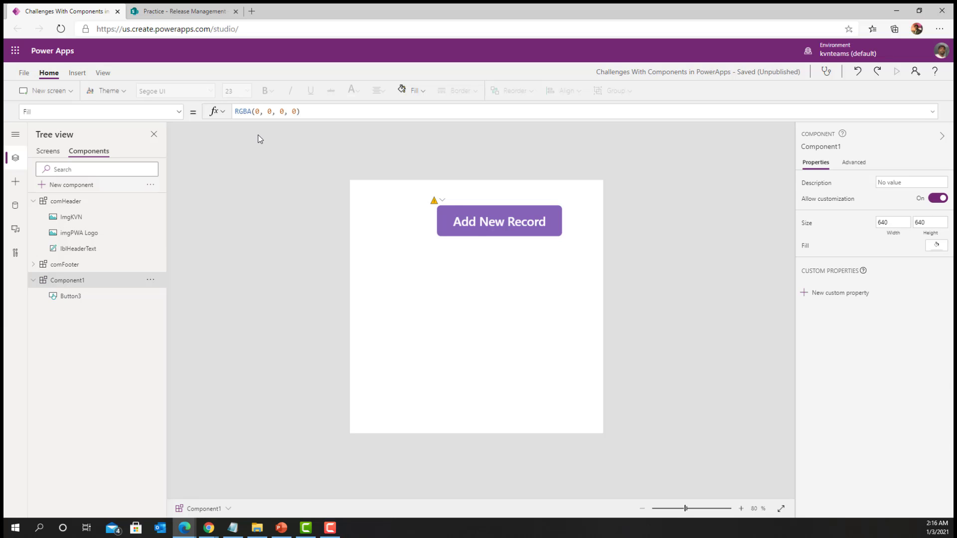
{"action": "left_click", "coordinate": [510, 222]}
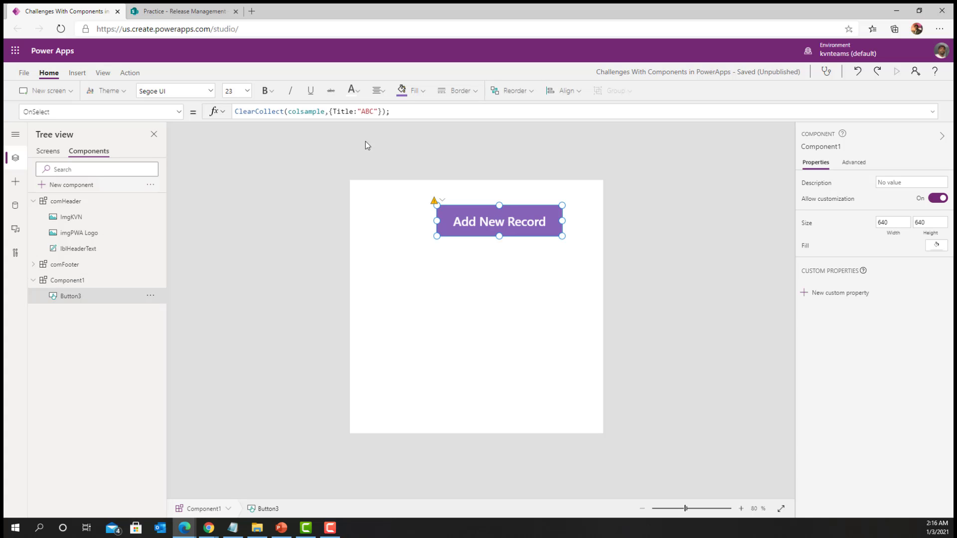
{"action": "left_click", "coordinate": [412, 116]}
{"action": "key", "text": "shift+Return"}
{"action": "key", "text": "ctrl+v"}
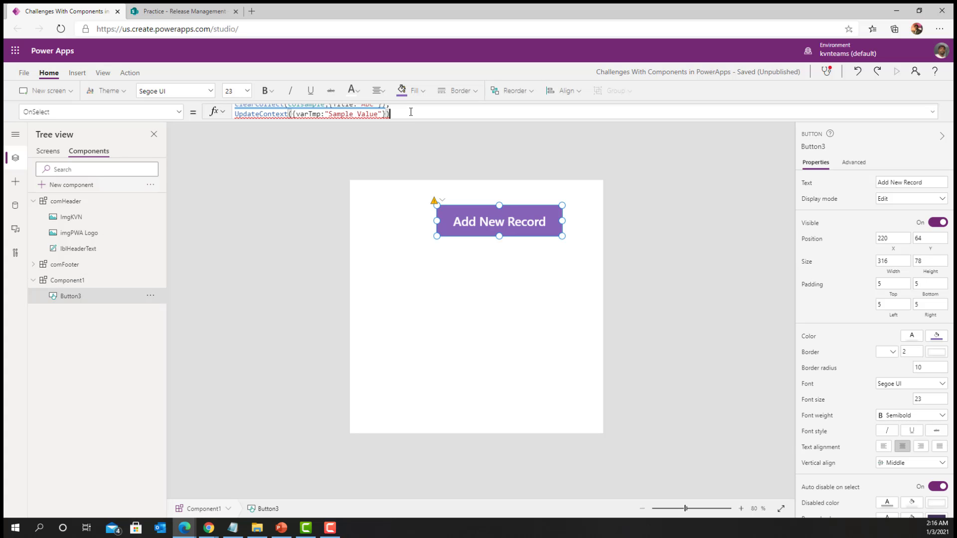
{"action": "mouse_move", "coordinate": [268, 116]}
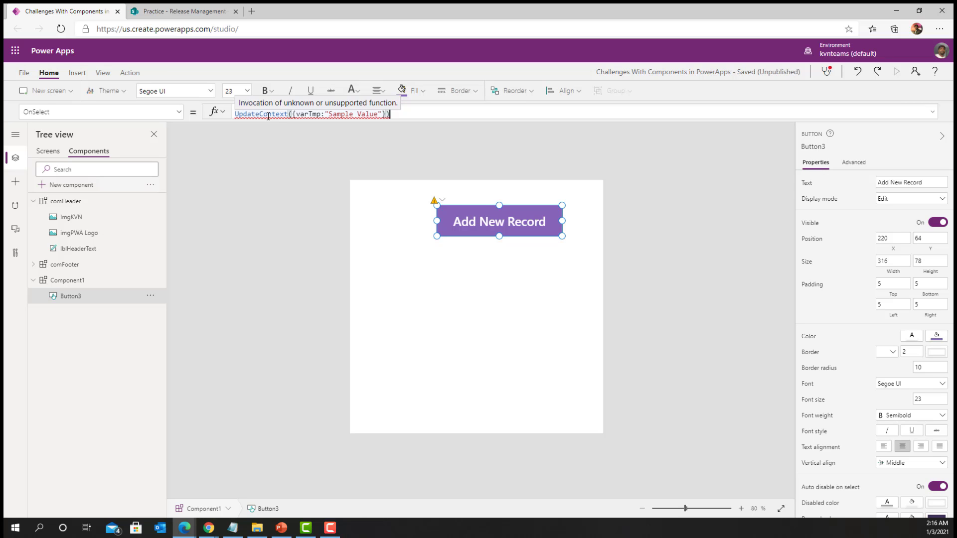
{"action": "left_click", "coordinate": [69, 285]}
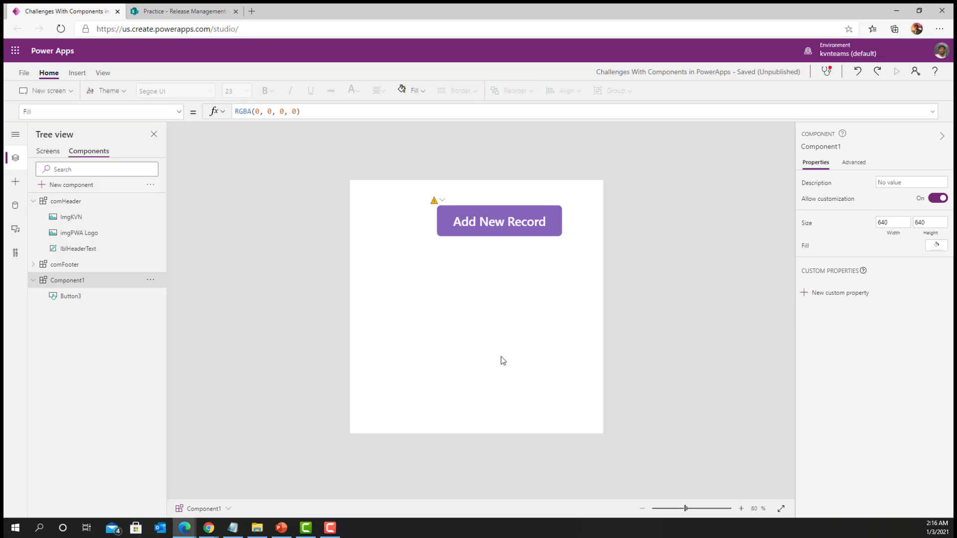
Close the UpdateContext line of the Add New Record button's OnSelect with a semicolon and append Set(vatTMP,"Sample") on a new line.
{"action": "left_click", "coordinate": [442, 223]}
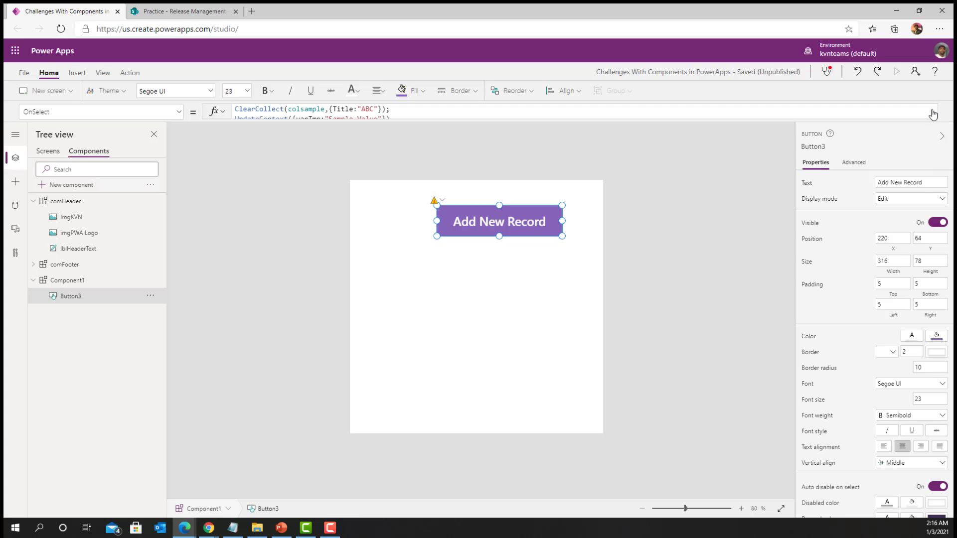
{"action": "left_click", "coordinate": [932, 112]}
{"action": "type", "text": ";"}
{"action": "key", "text": "shift+Return"}
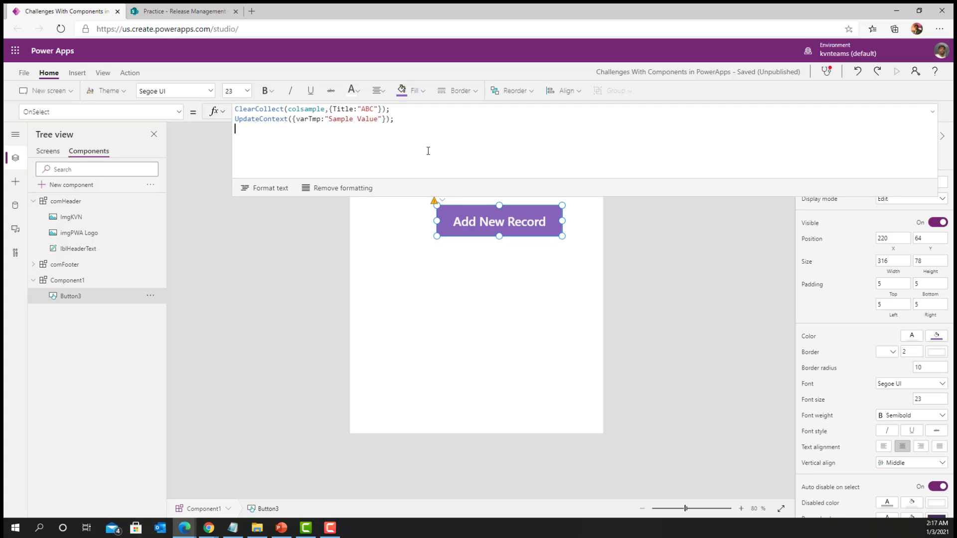
{"action": "type", "text": "Set("}
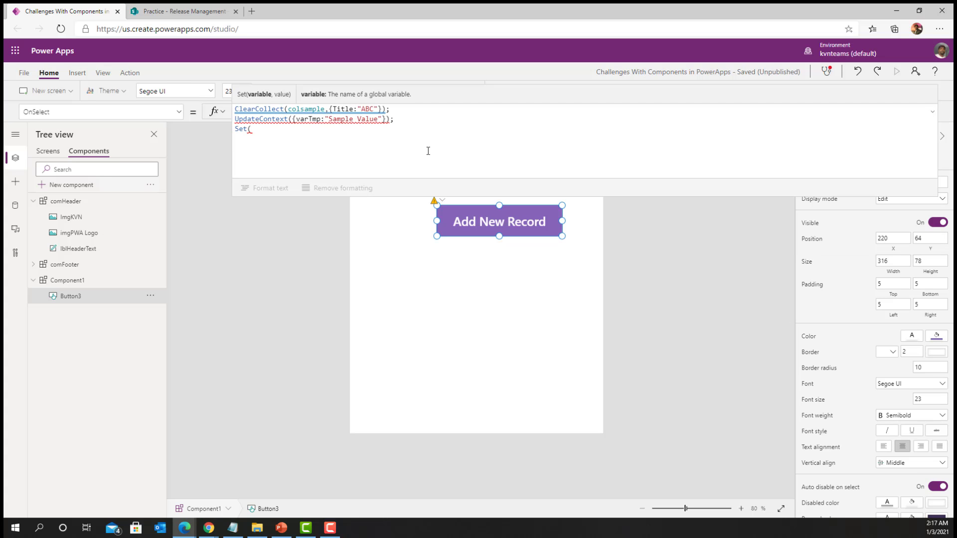
{"action": "type", "text": "vatTMP,\"Sample"}
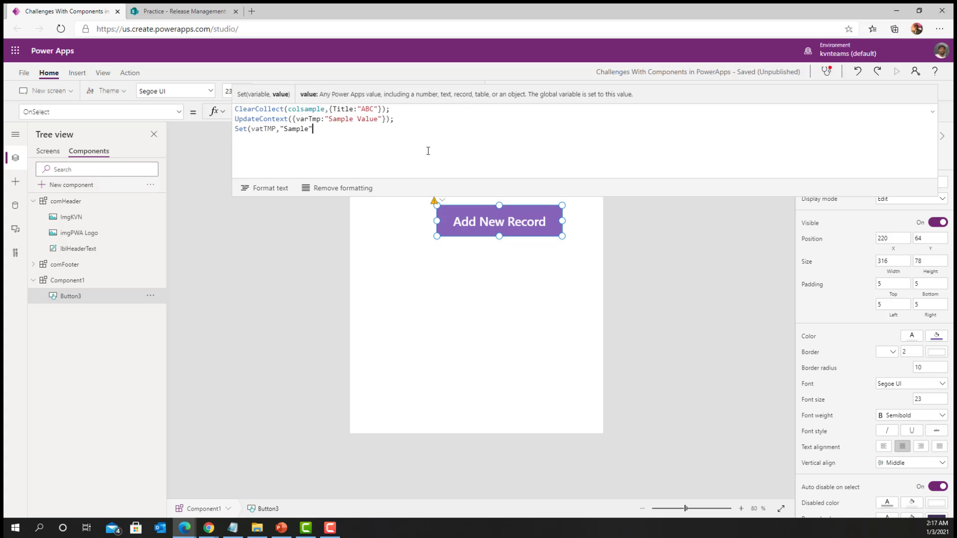
{"action": "type", "text": "\")"}
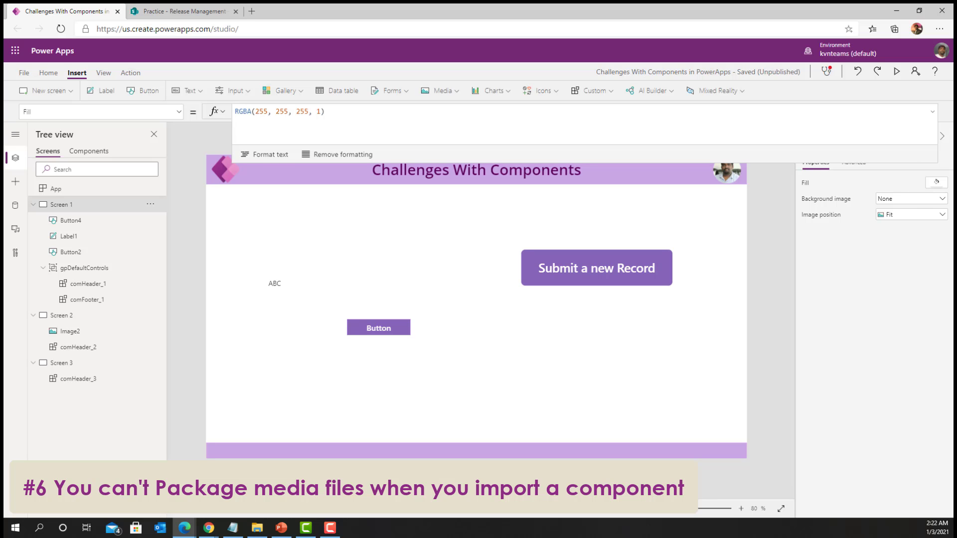
Switch to the component documentation in Chrome and highlight the known limitation about packaging media files when importing a component.
{"action": "left_click_drag", "start_coordinate": [370, 126], "coordinate": [603, 4]}
{"action": "left_click", "coordinate": [539, 309]}
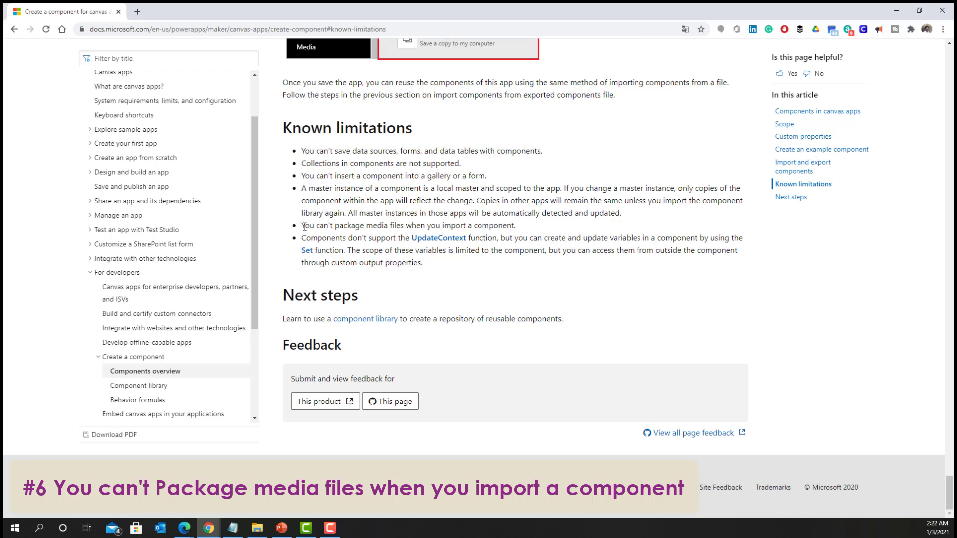
{"action": "left_click_drag", "start_coordinate": [302, 226], "coordinate": [518, 229]}
{"action": "left_click", "coordinate": [563, 234]}
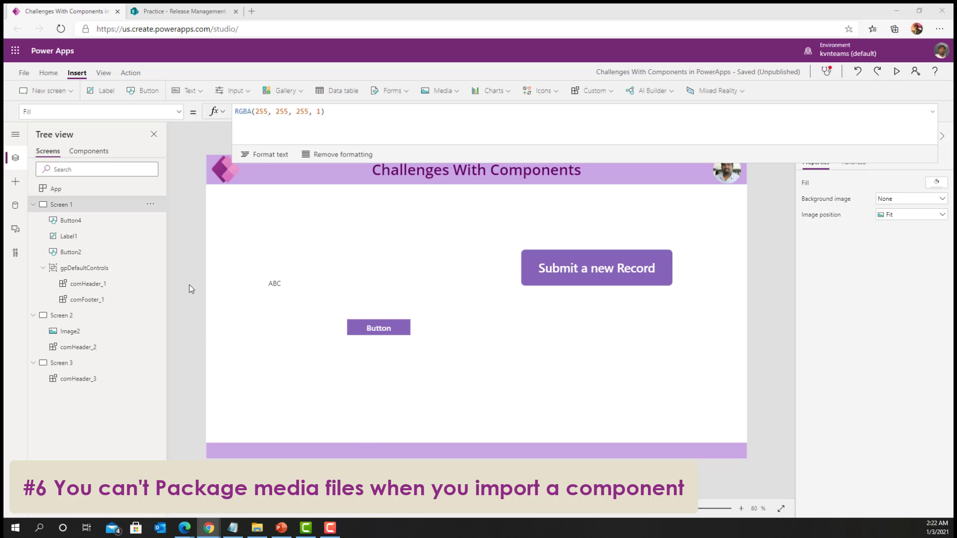
Return to Power Apps and inspect the logo and profile picture in the comHeader component.
{"action": "left_click", "coordinate": [95, 151]}
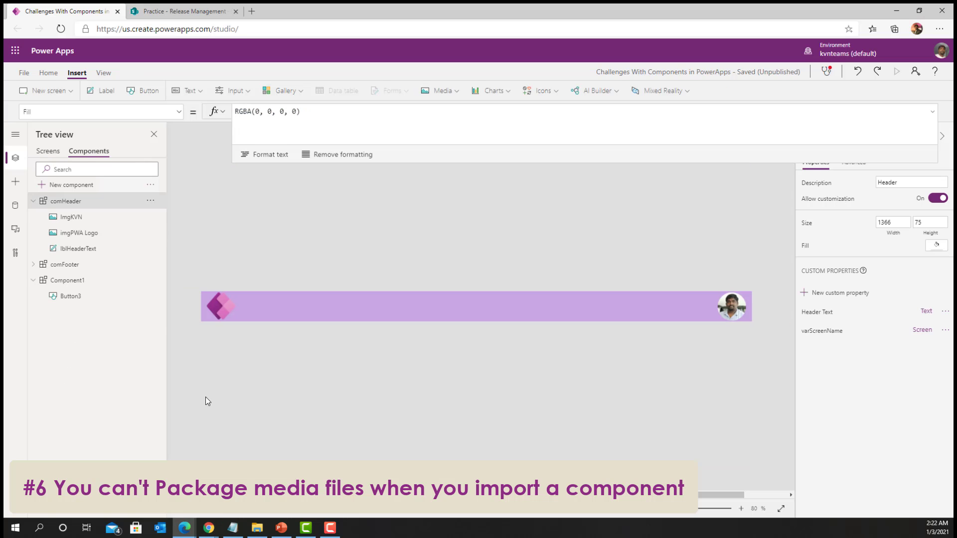
{"action": "left_click", "coordinate": [230, 307]}
{"action": "left_click", "coordinate": [741, 310]}
{"action": "left_click", "coordinate": [547, 402]}
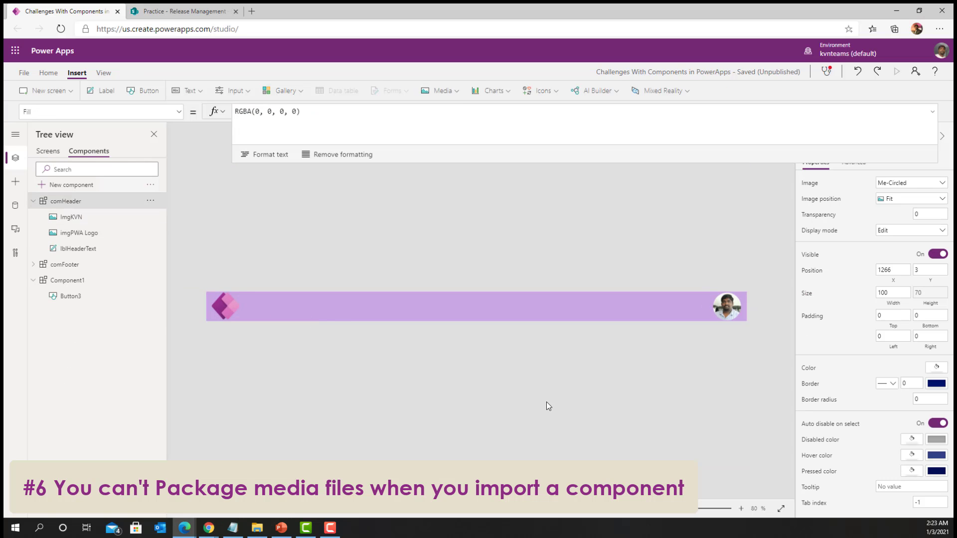
Export the components of the Challenges With Components app and download the resulting file.
{"action": "left_click", "coordinate": [150, 186]}
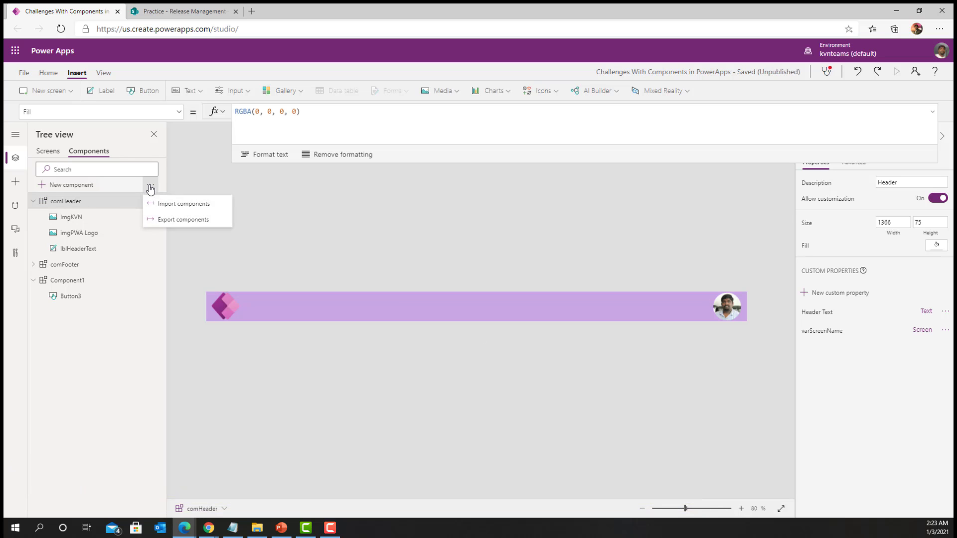
{"action": "left_click", "coordinate": [166, 220]}
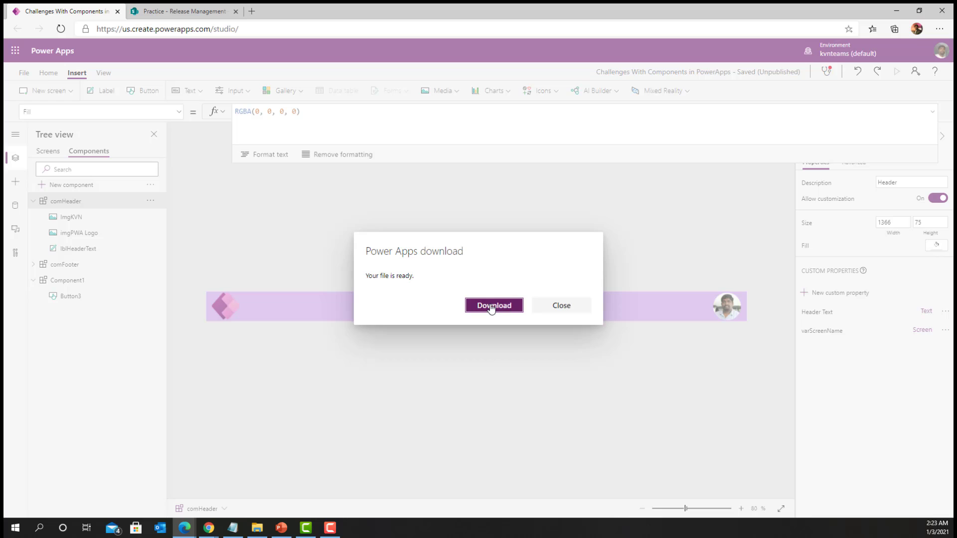
{"action": "left_click", "coordinate": [492, 307]}
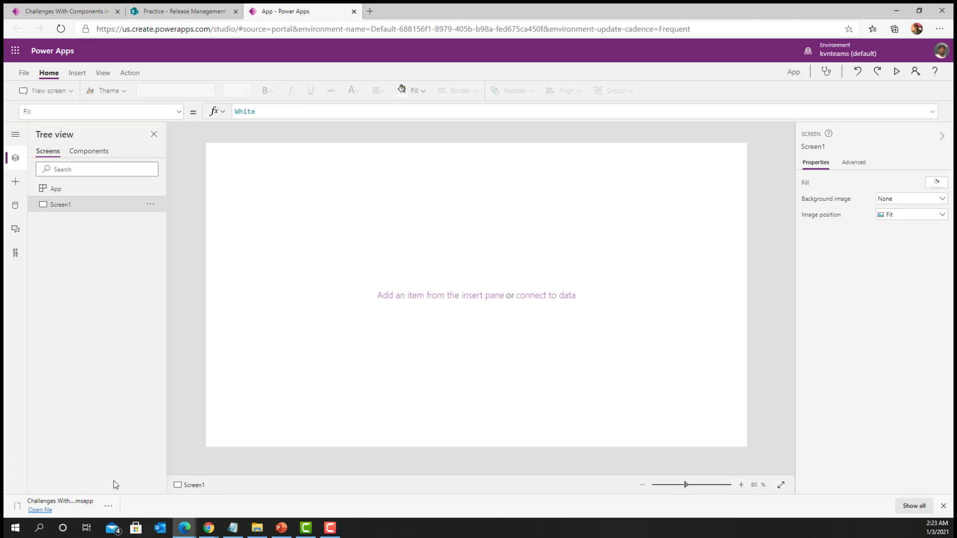
Import components into the new blank app by uploading Challenges With Components in PowerApps.msapp from the Downloads folder.
{"action": "left_click", "coordinate": [91, 152]}
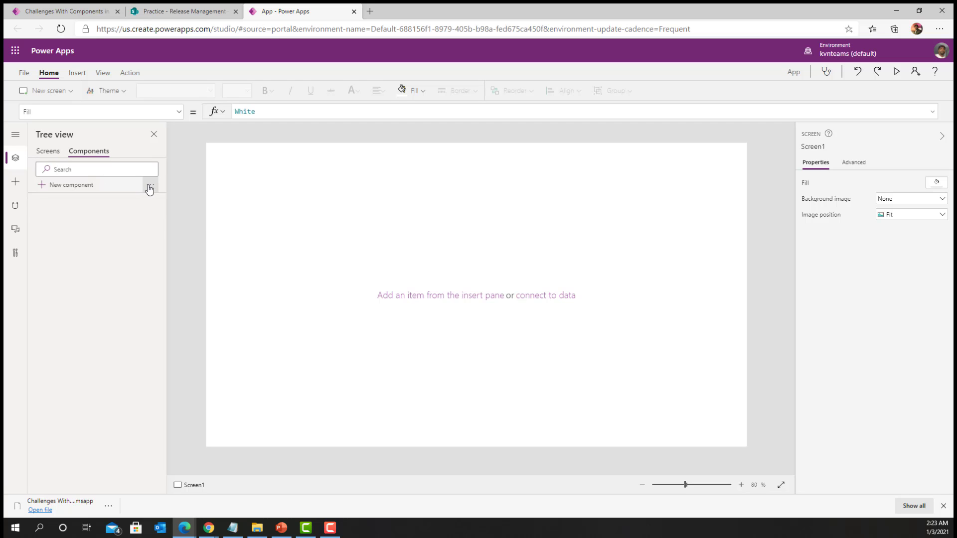
{"action": "left_click", "coordinate": [149, 186]}
{"action": "left_click", "coordinate": [183, 207]}
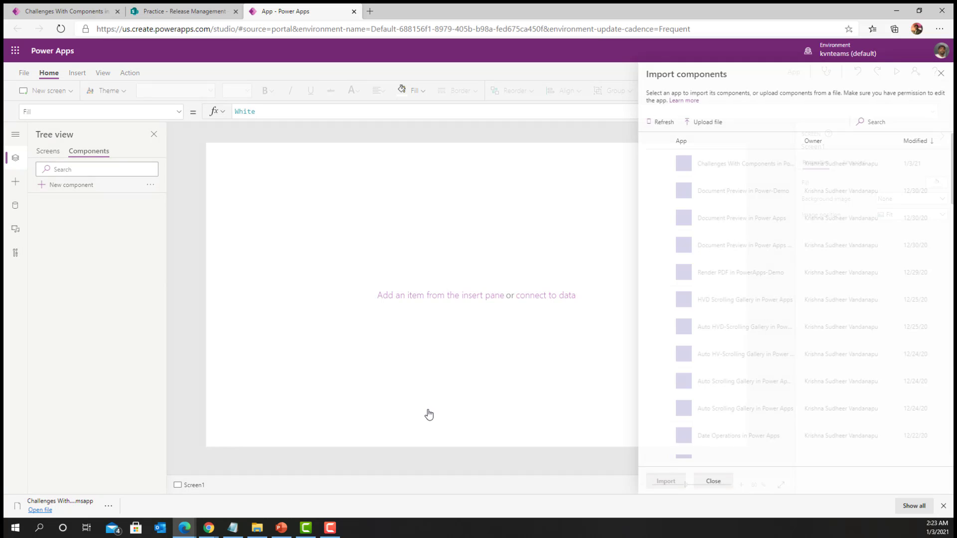
{"action": "left_click", "coordinate": [703, 122]}
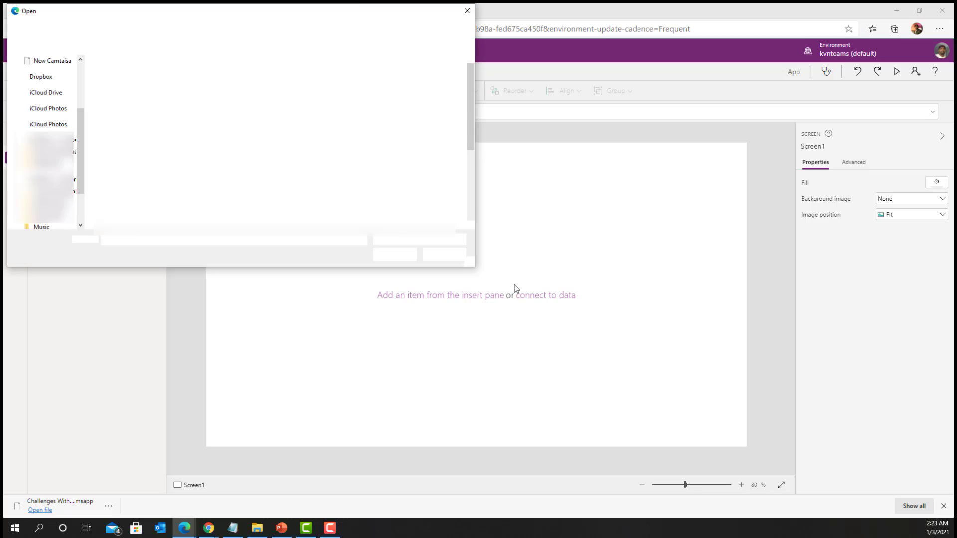
{"action": "left_click", "coordinate": [48, 113]}
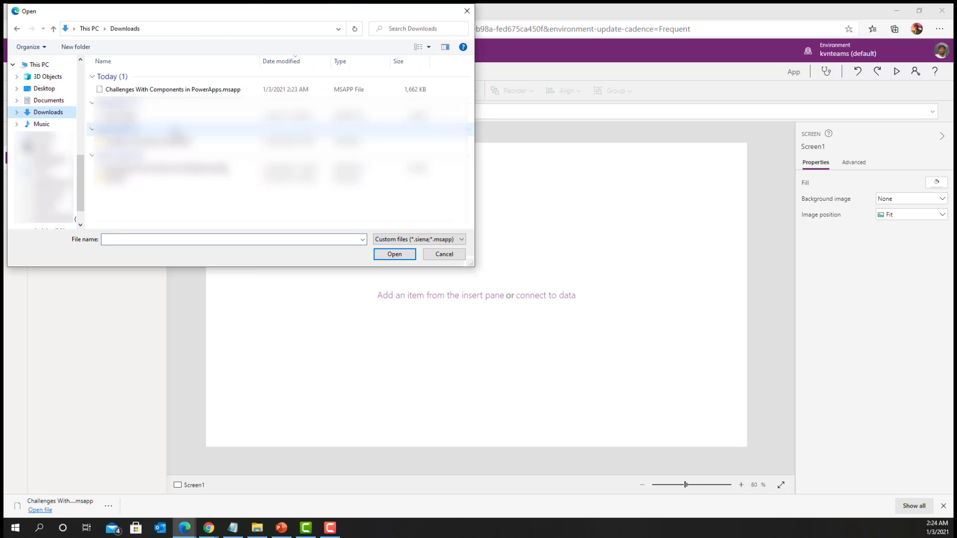
{"action": "double_click", "coordinate": [159, 94]}
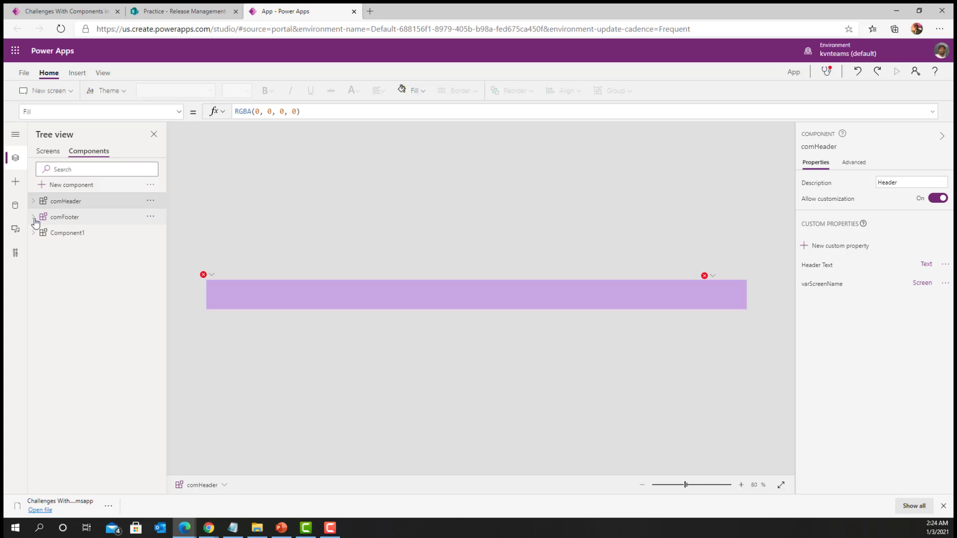
Inspect the logo and profile images in the imported comHeader and compare the media files of the new app and the original app.
{"action": "left_click", "coordinate": [224, 293]}
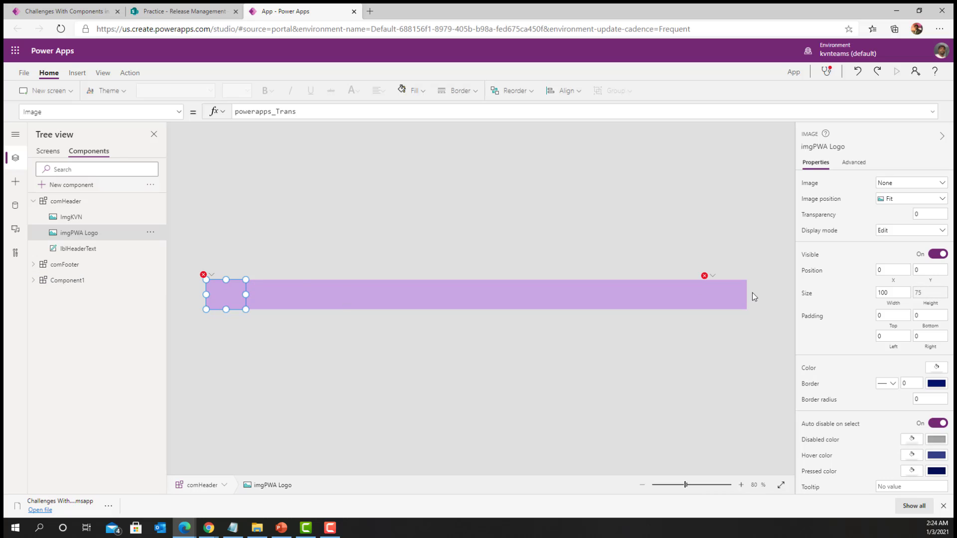
{"action": "left_click", "coordinate": [731, 302]}
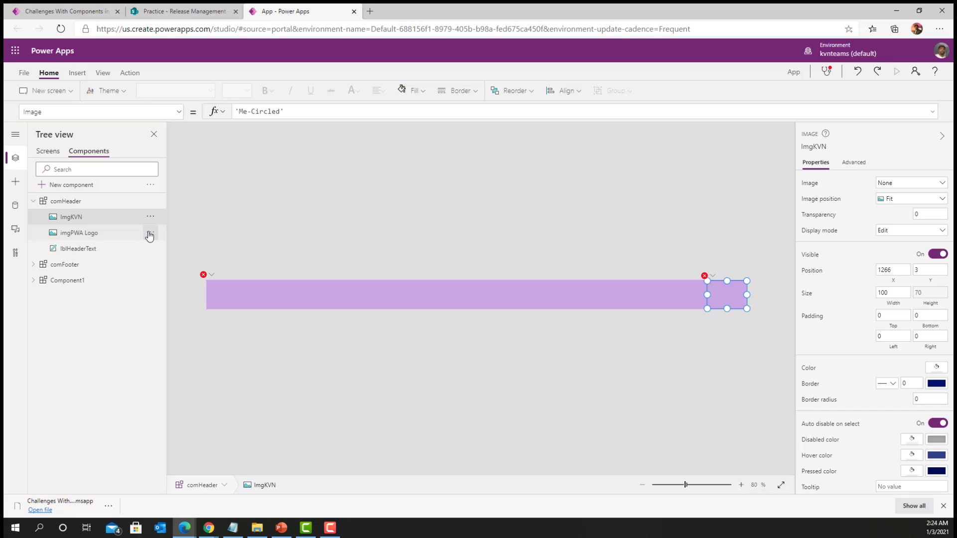
{"action": "left_click", "coordinate": [16, 231]}
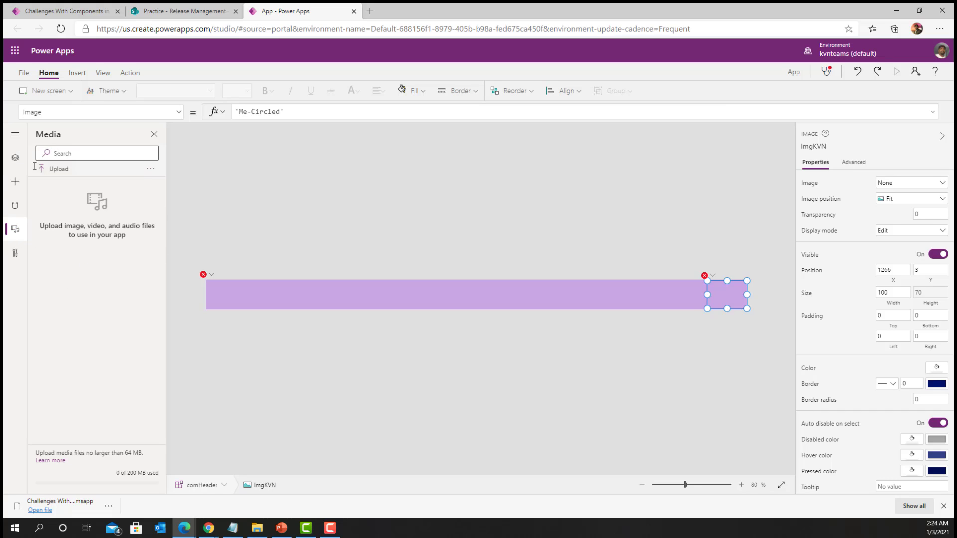
{"action": "left_click", "coordinate": [84, 14]}
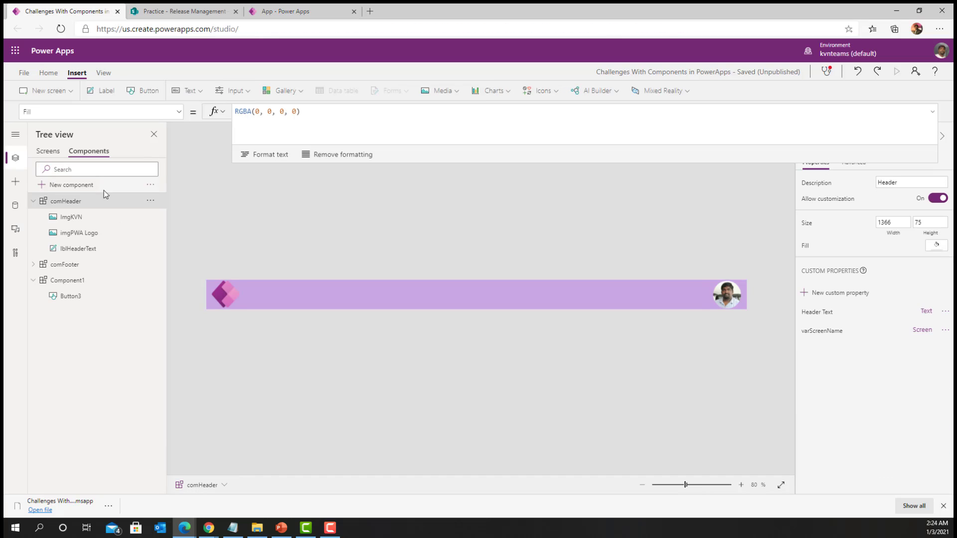
{"action": "left_click", "coordinate": [16, 231]}
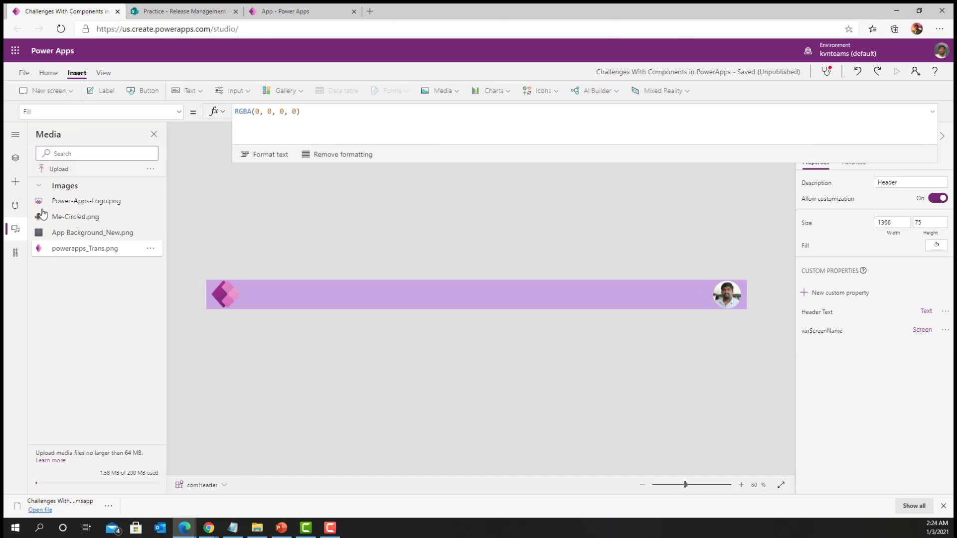
{"action": "left_click", "coordinate": [16, 159]}
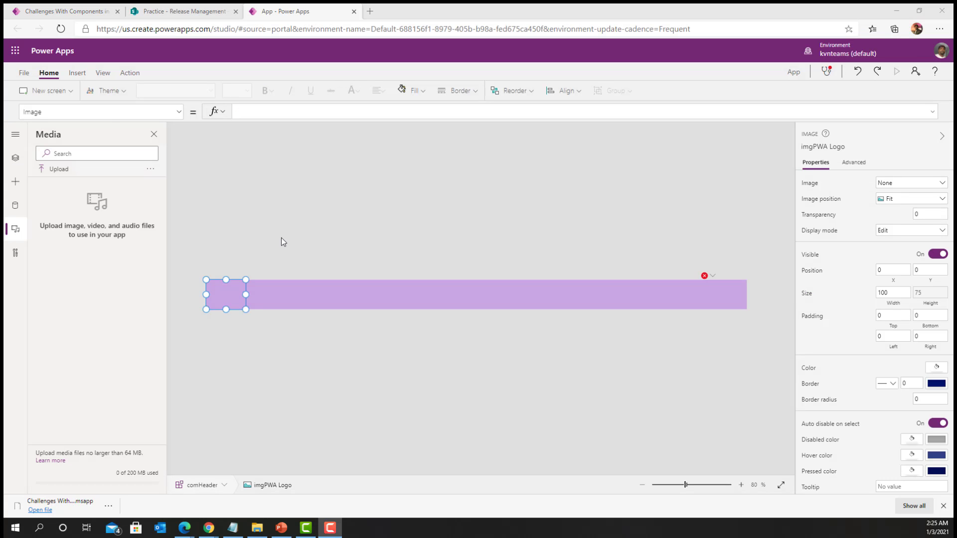
In the original app, comment out powerapps_Trans in the Image property of comHeader's imgPWA Logo.
{"action": "left_click", "coordinate": [48, 11]}
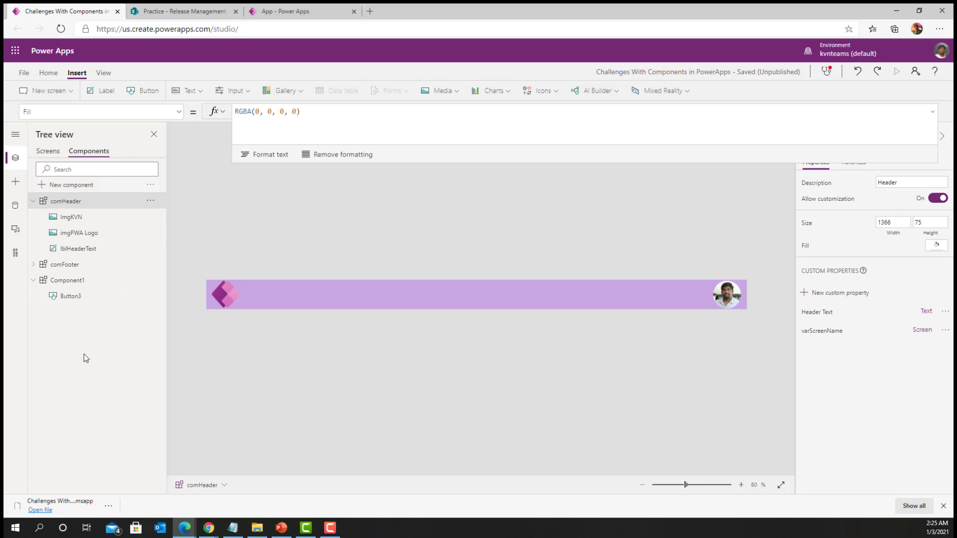
{"action": "left_click", "coordinate": [228, 301]}
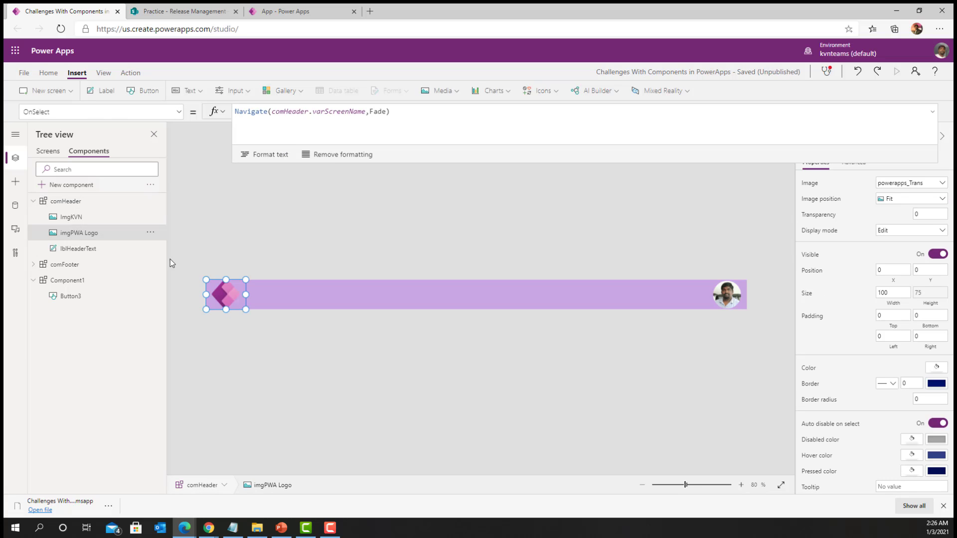
{"action": "left_click", "coordinate": [131, 114]}
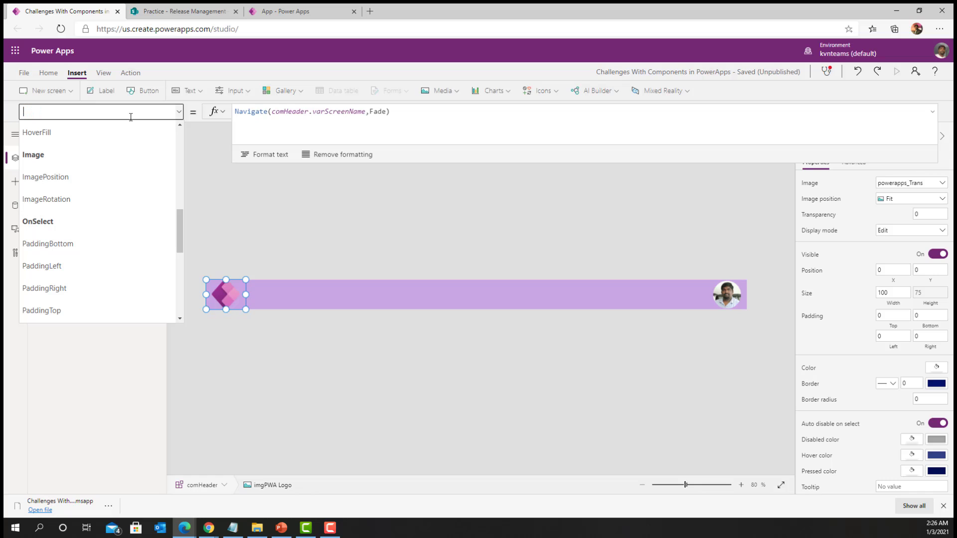
{"action": "type", "text": "Image"}
{"action": "key", "text": "Return"}
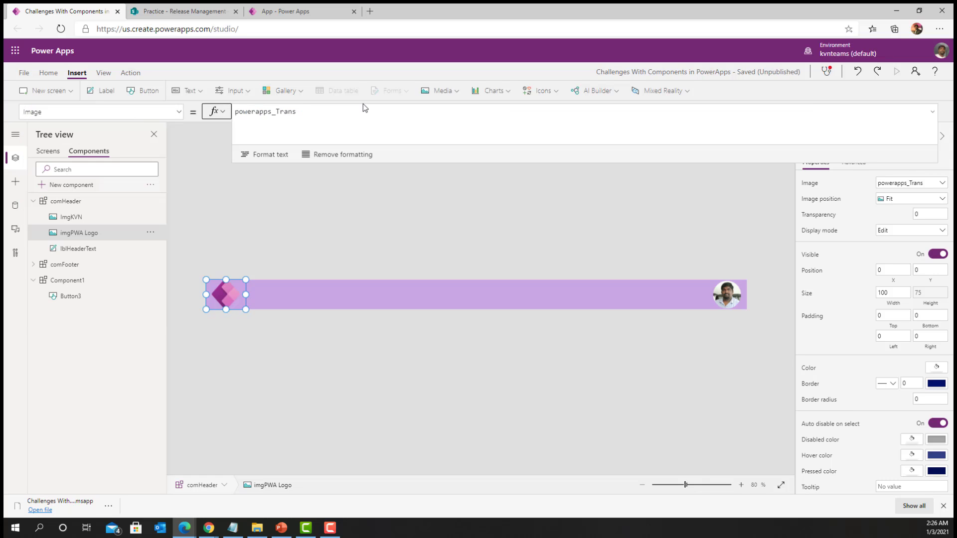
{"action": "left_click", "coordinate": [360, 120]}
{"action": "key", "text": "Home"}
{"action": "type", "text": "//"}
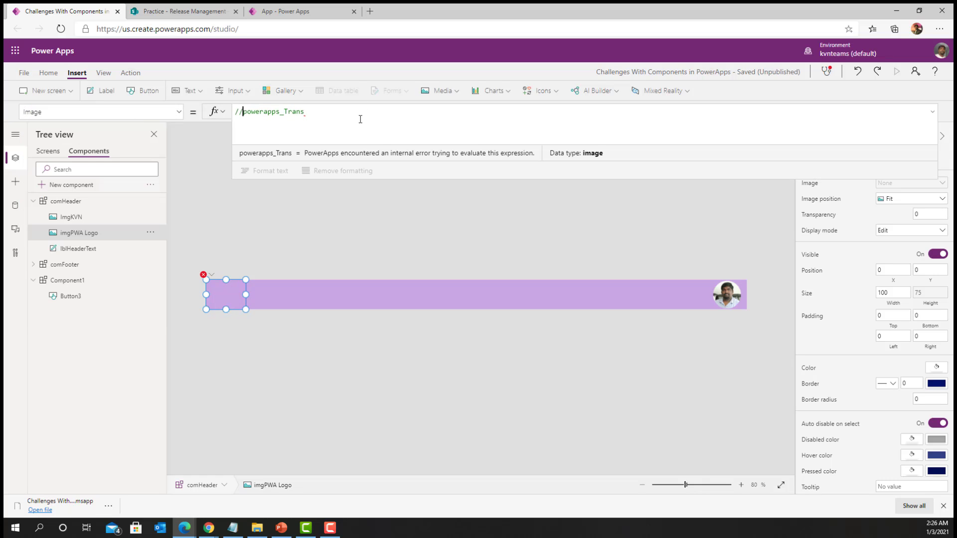
{"action": "key", "text": "End"}
{"action": "key", "text": "Return"}
{"action": "type", "text": "\""}
{"action": "type", "text": "https://www.onmsft.com/wp-content/uploads/2020/09/powerapps.jpg\""}
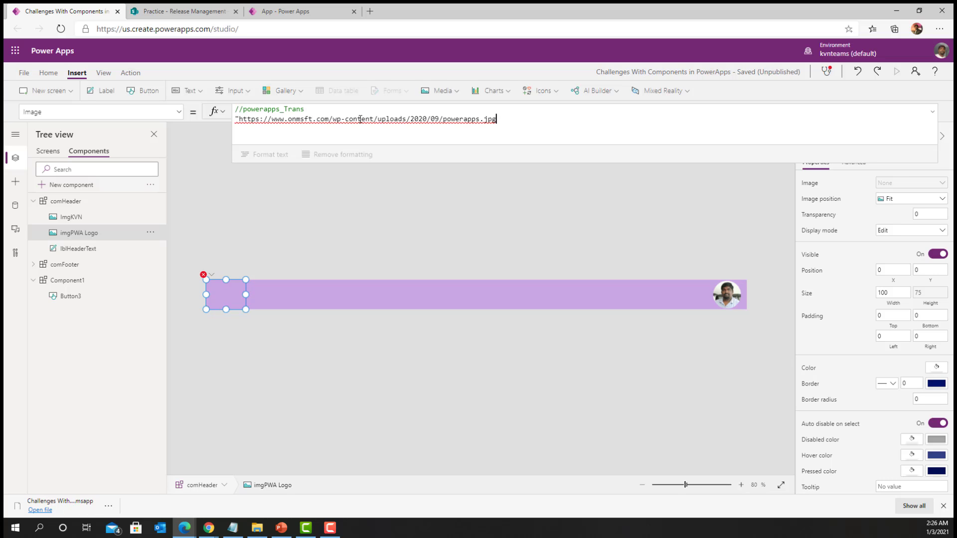
{"action": "left_click", "coordinate": [373, 384]}
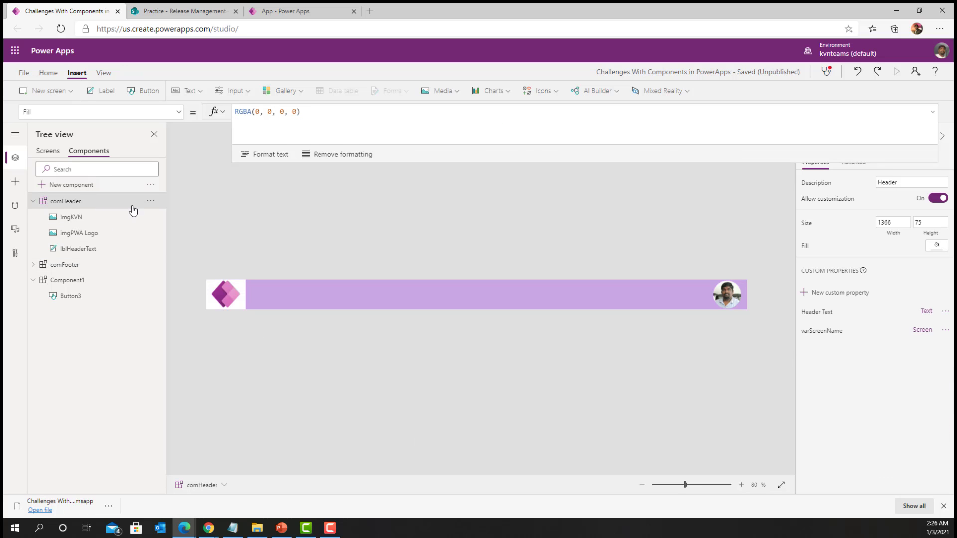
Export the components again with the URL-based logo.
{"action": "left_click", "coordinate": [150, 188]}
{"action": "left_click", "coordinate": [179, 216]}
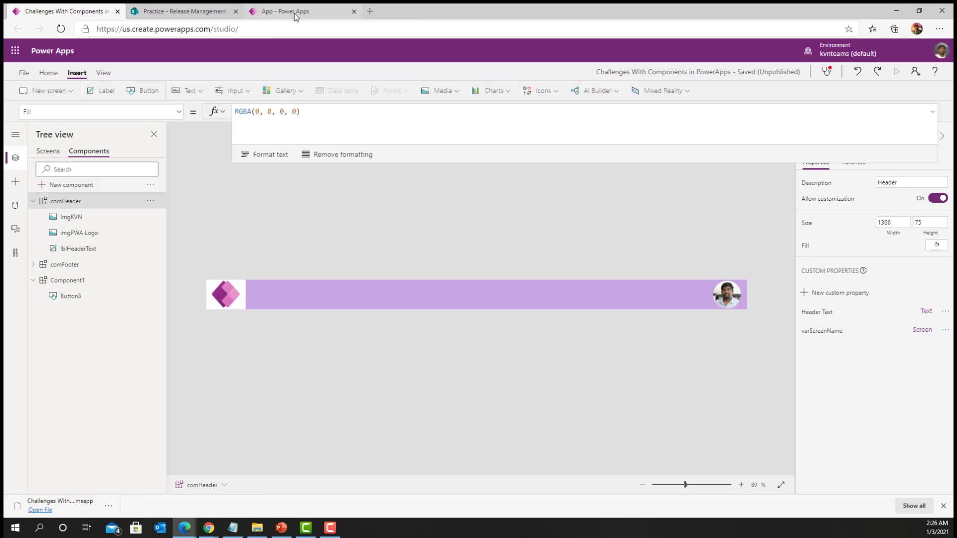
Switch to the new app and examine the image URL in the formula of the imported header logo.
{"action": "left_click", "coordinate": [279, 12]}
{"action": "left_click", "coordinate": [231, 297]}
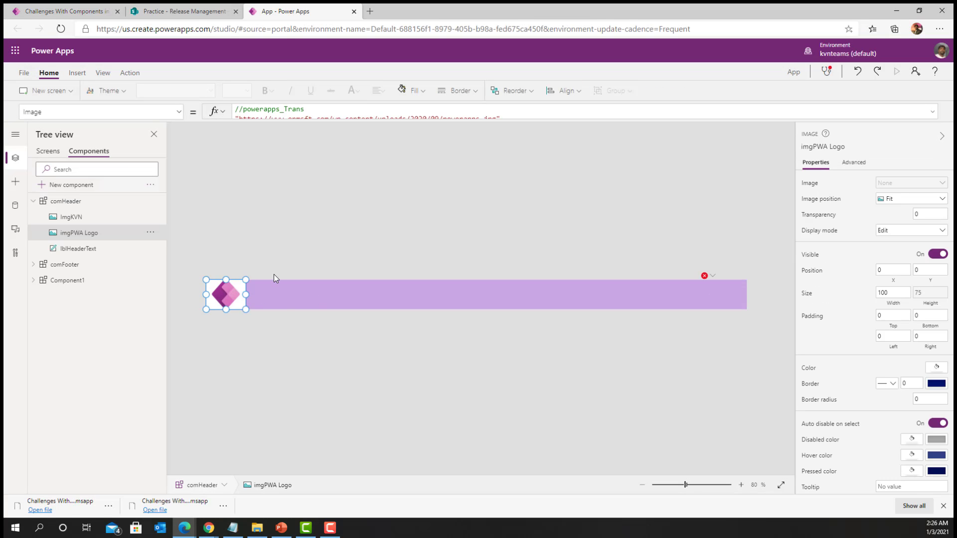
{"action": "left_click", "coordinate": [933, 112]}
{"action": "left_click_drag", "start_coordinate": [500, 119], "coordinate": [214, 122]}
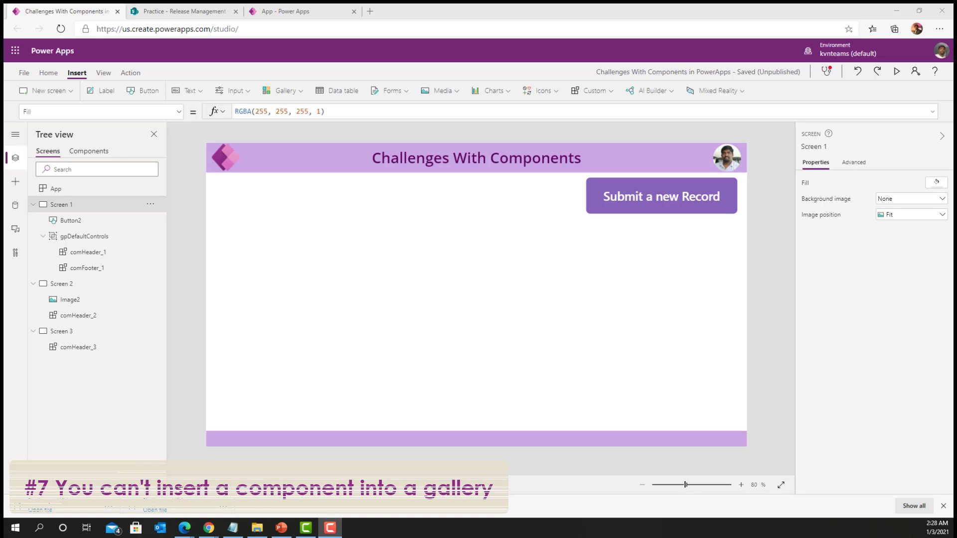
Insert a vertical gallery connected to Release Management on Screen 1 and place it at about X 56, Y 114.
{"action": "left_click", "coordinate": [301, 91]}
{"action": "left_click", "coordinate": [293, 132]}
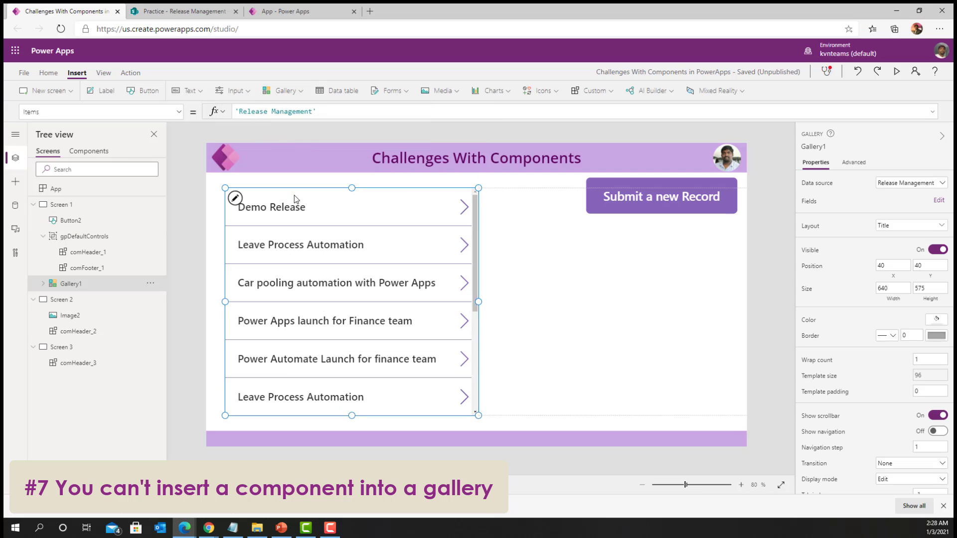
{"action": "left_click_drag", "start_coordinate": [294, 195], "coordinate": [298, 195]}
Try to insert the comHeader component into the gallery template, move it over the gallery items, and delete it.
{"action": "left_click", "coordinate": [237, 199]}
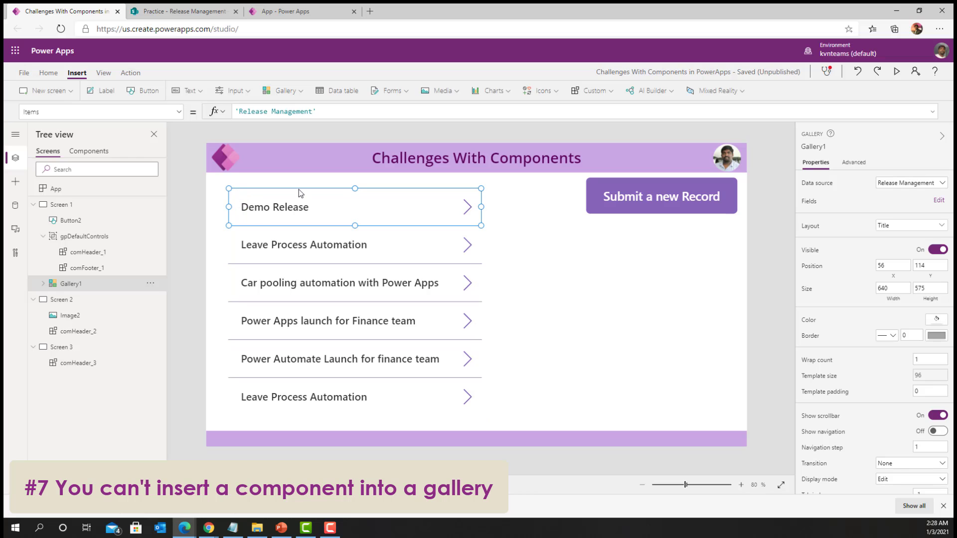
{"action": "left_click", "coordinate": [611, 91]}
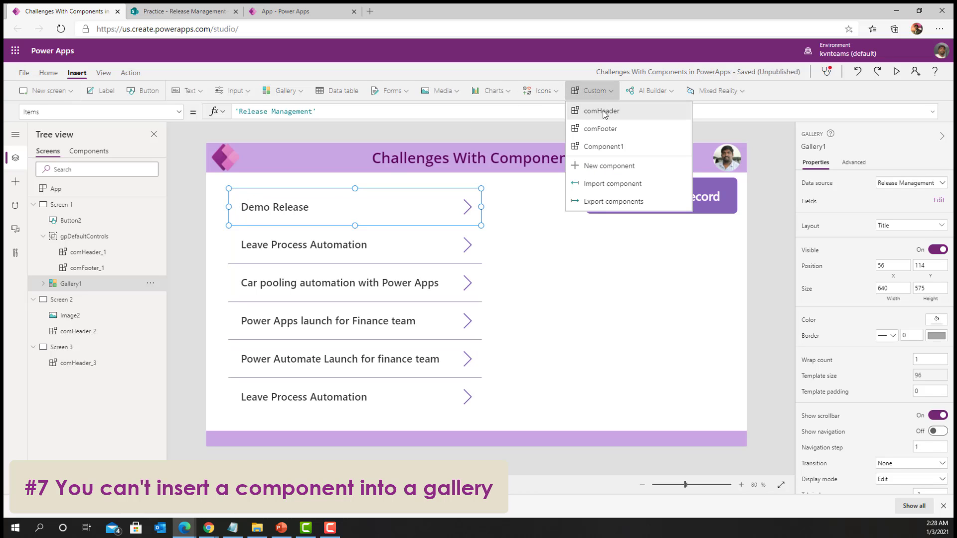
{"action": "left_click", "coordinate": [605, 114]}
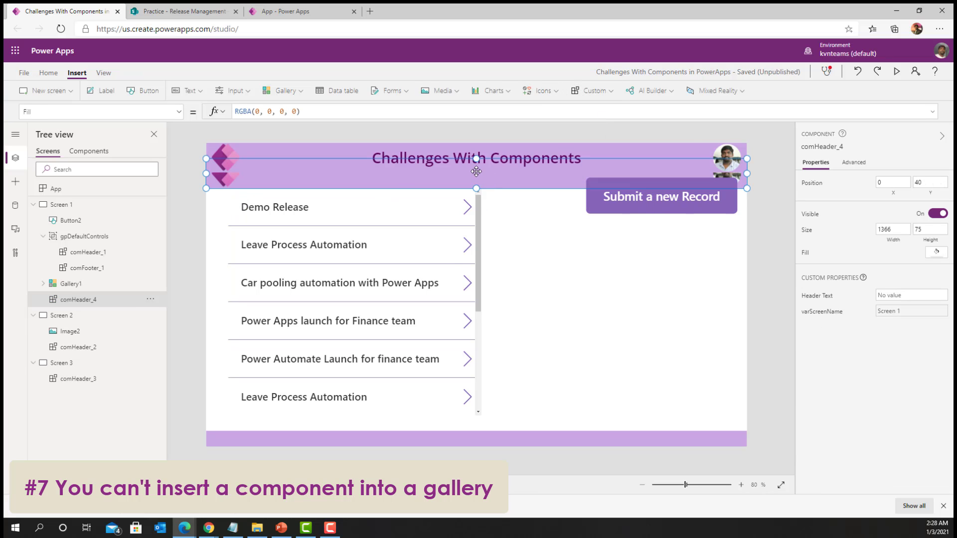
{"action": "left_click_drag", "start_coordinate": [476, 170], "coordinate": [479, 263]}
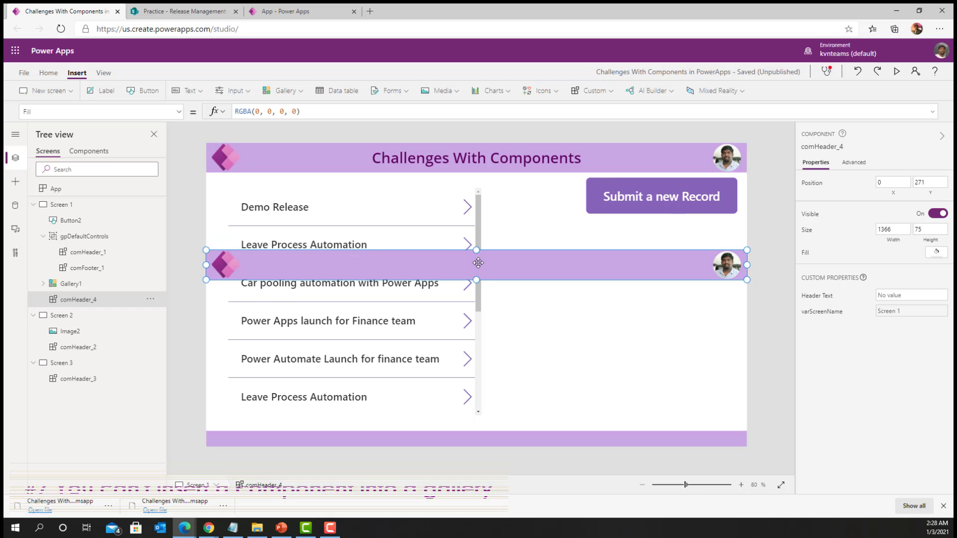
{"action": "key", "text": "Delete"}
Insert a label into the gallery template and move it toward the middle of the item row.
{"action": "left_click", "coordinate": [329, 218]}
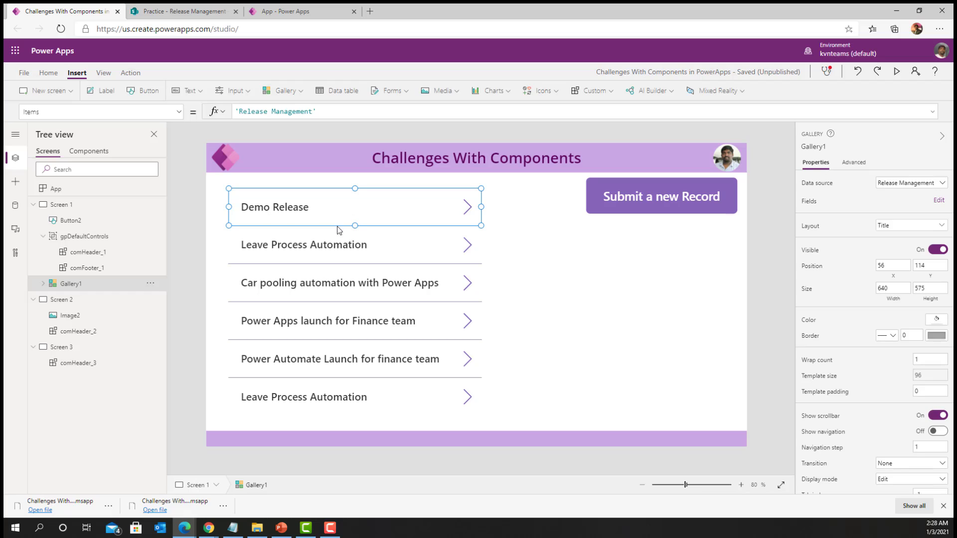
{"action": "left_click", "coordinate": [238, 199]}
{"action": "left_click", "coordinate": [105, 95]}
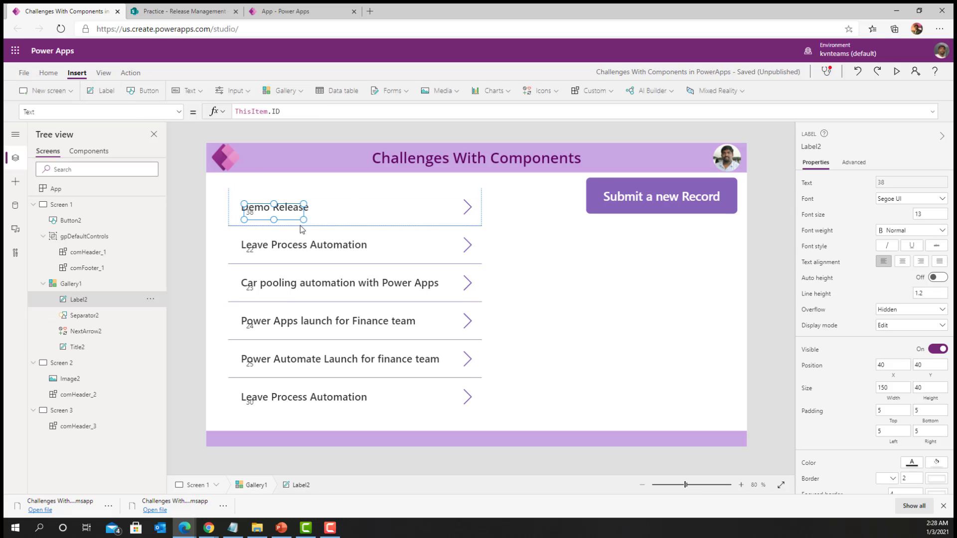
{"action": "left_click_drag", "start_coordinate": [379, 218], "coordinate": [404, 218]}
With the gallery template in edit mode, try adding comHeader again and move it down to about Y 416.
{"action": "left_click", "coordinate": [425, 223]}
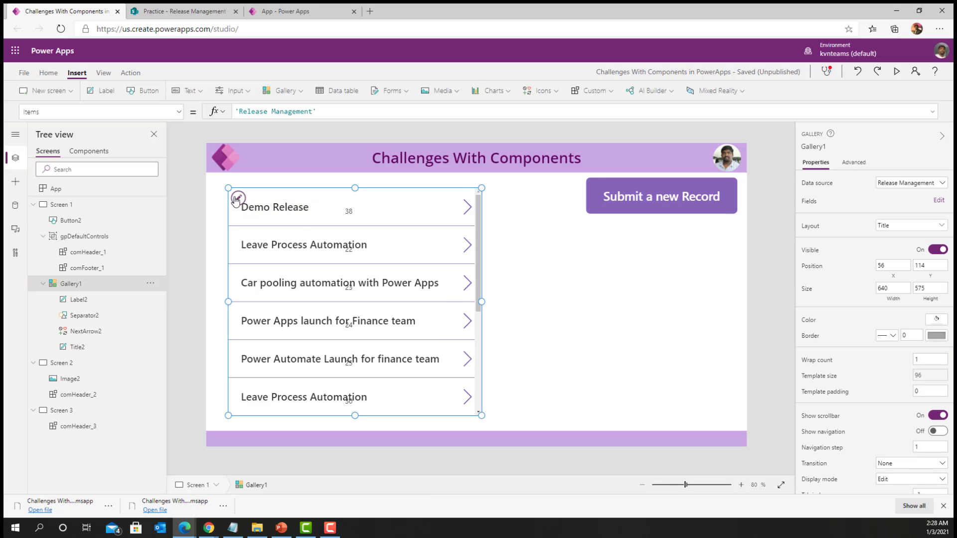
{"action": "left_click", "coordinate": [591, 90]}
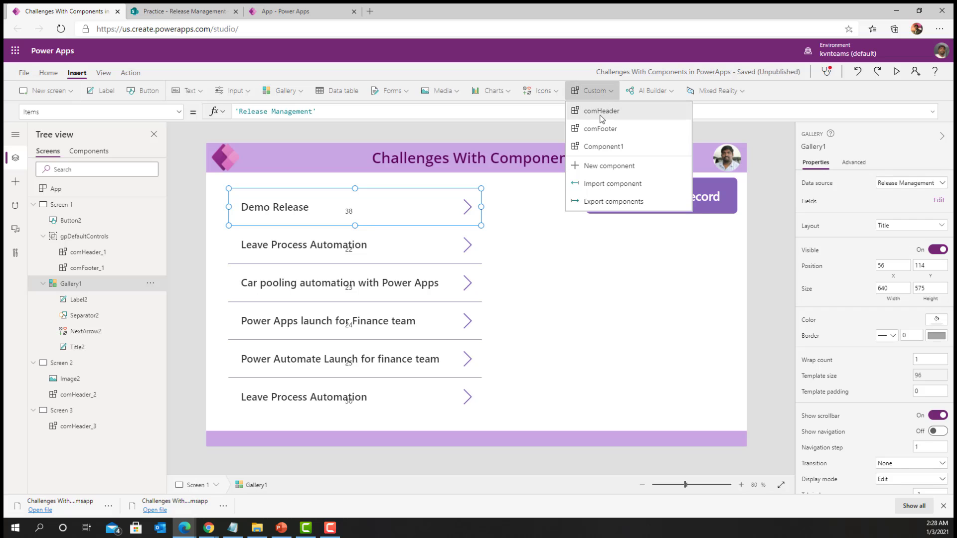
{"action": "left_click", "coordinate": [601, 112]}
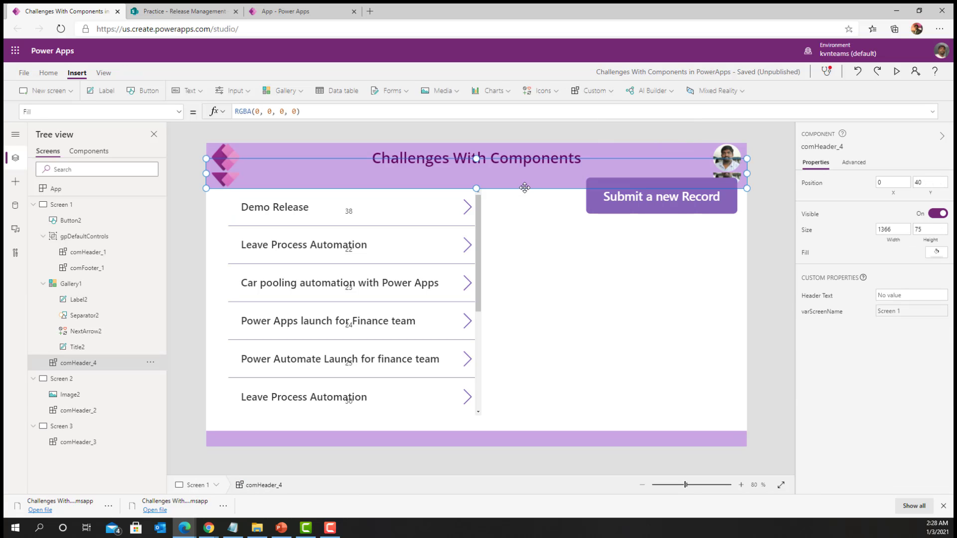
{"action": "left_click_drag", "start_coordinate": [523, 188], "coordinate": [527, 334]}
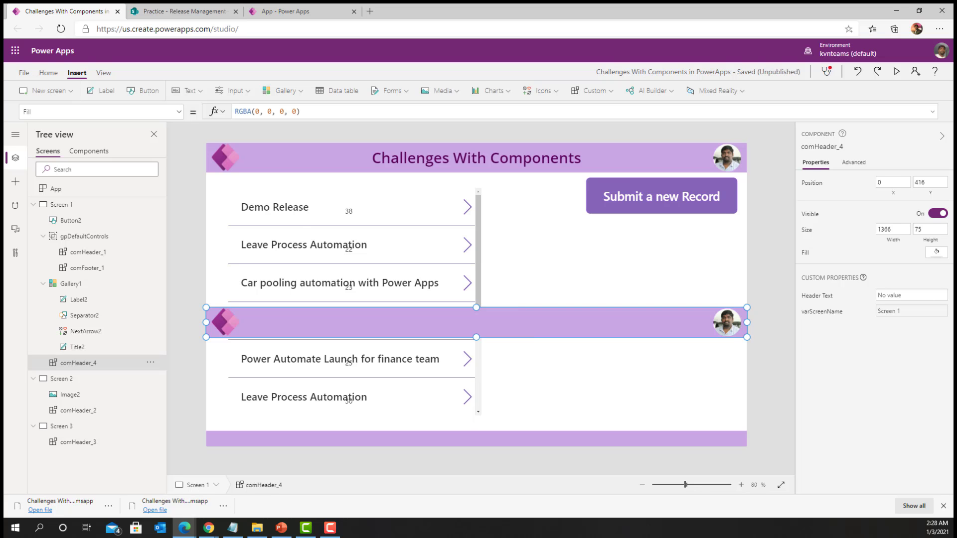
Switch to the Microsoft Docs component page and highlight the known limitation about inserting components into a gallery or form.
{"action": "key", "text": "alt+Tab"}
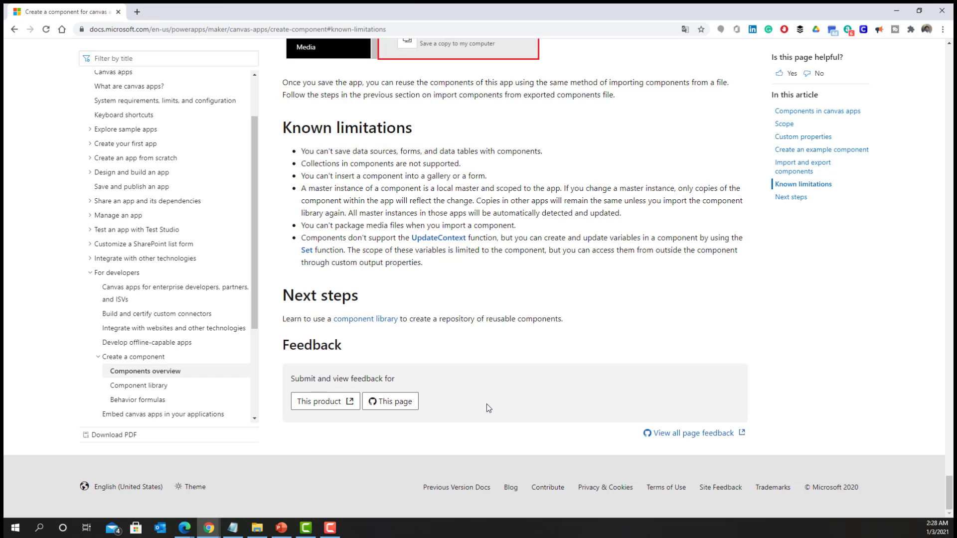
{"action": "left_click_drag", "start_coordinate": [301, 176], "coordinate": [487, 176]}
{"action": "left_click", "coordinate": [517, 174]}
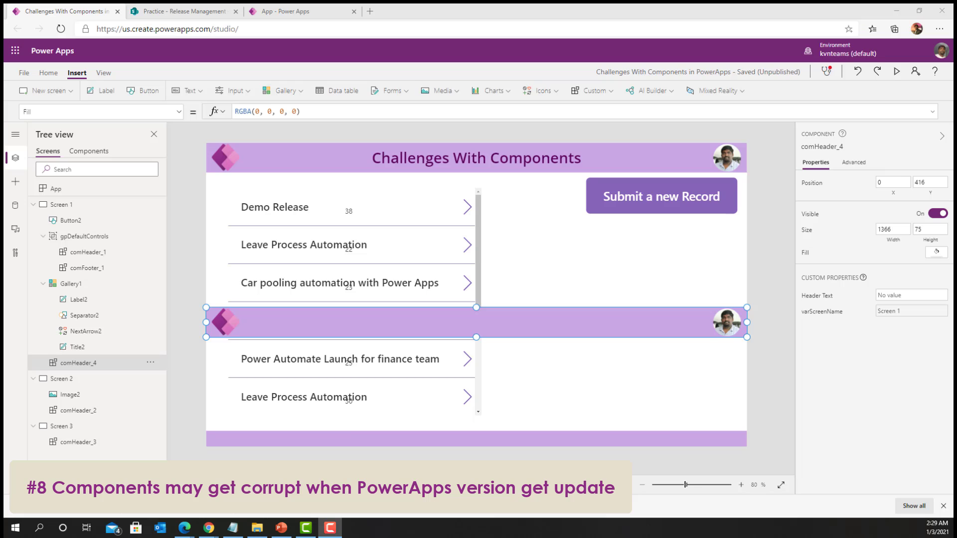
Read the Power Apps Community thread "Corrupted Component" and its accepted solution, including the links to support and the previous version.
{"action": "left_click_drag", "start_coordinate": [391, 75], "coordinate": [389, 73]}
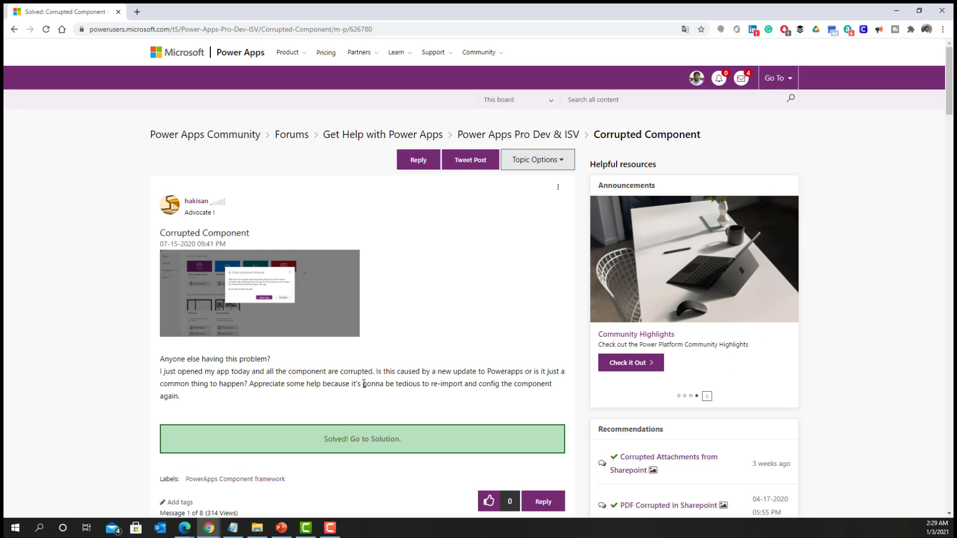
{"action": "scroll", "coordinate": [364, 383], "scroll_direction": "down", "scroll_amount": 7}
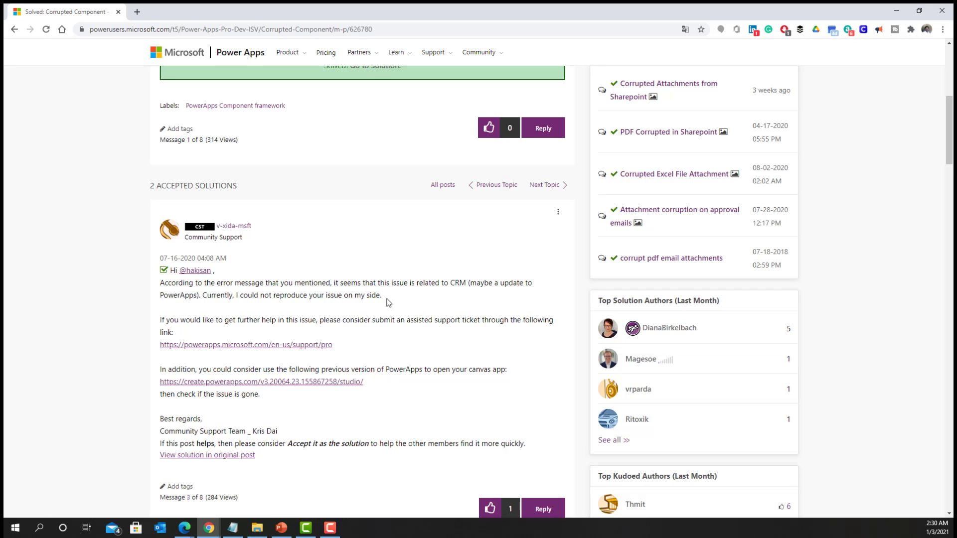
{"action": "left_click_drag", "start_coordinate": [333, 345], "coordinate": [99, 333]}
{"action": "left_click", "coordinate": [99, 334]}
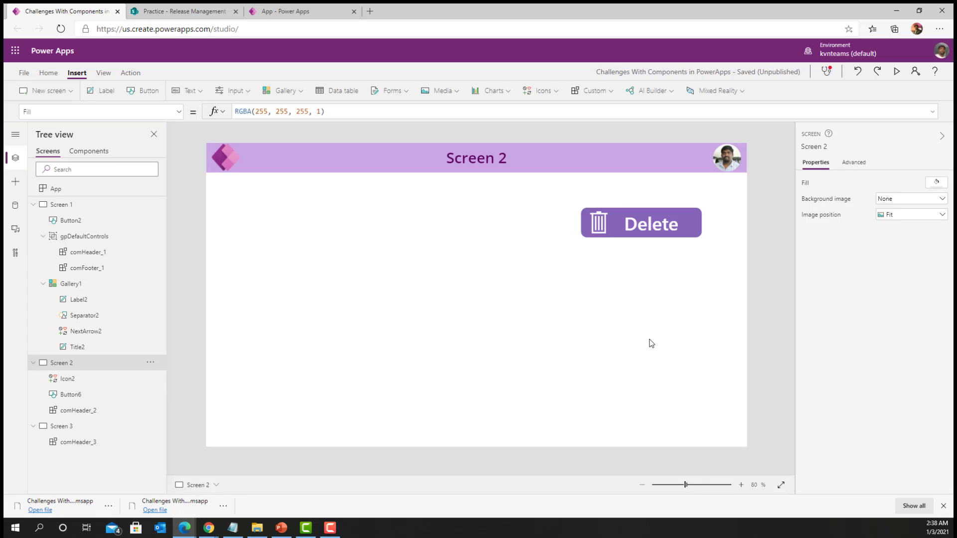
Inspect the trash icon and the Delete button on Screen 2 as separate controls with their own OnSelect properties.
{"action": "left_click", "coordinate": [602, 231]}
{"action": "left_click", "coordinate": [656, 233]}
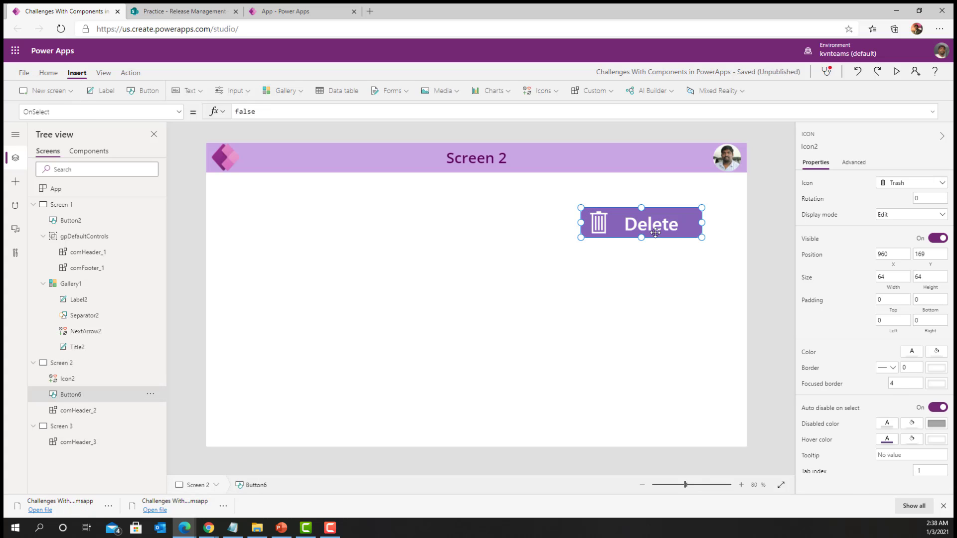
{"action": "left_click", "coordinate": [68, 383]}
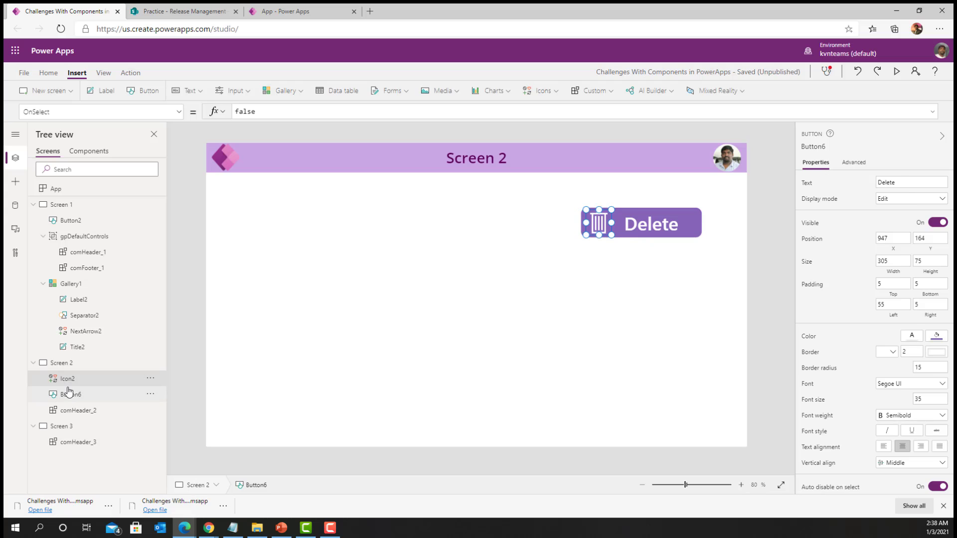
{"action": "left_click", "coordinate": [70, 395]}
{"action": "left_click", "coordinate": [71, 379]}
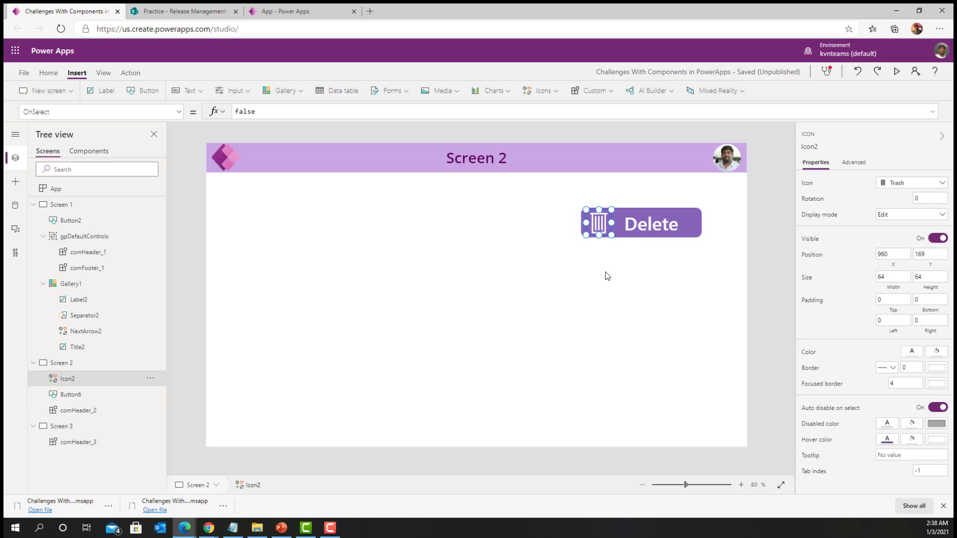
Set the OnSelect formula of the Delete button on Screen 2 to Notify("Deleted").
{"action": "left_click", "coordinate": [680, 226]}
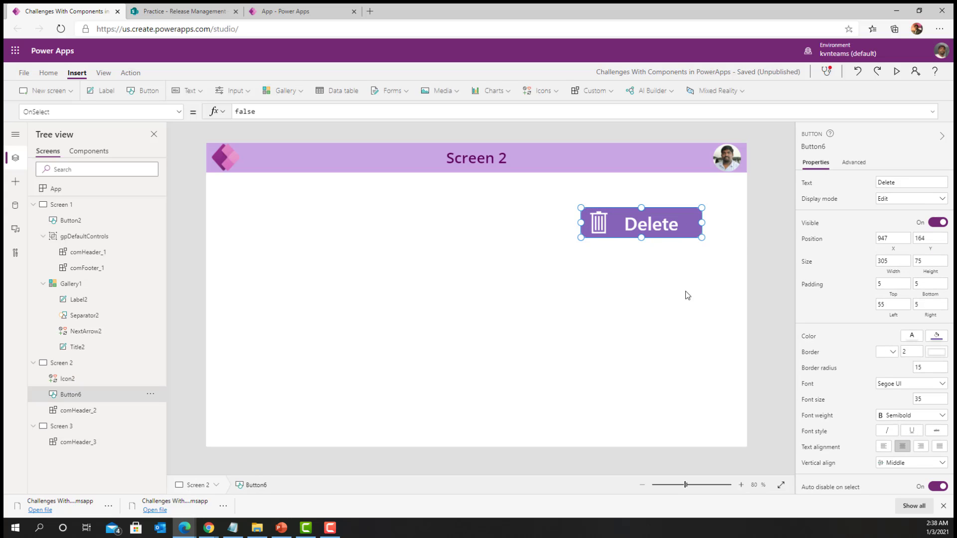
{"action": "left_click", "coordinate": [252, 112]}
{"action": "key", "text": "ctrl+a"}
{"action": "key", "text": "BackSpace"}
{"action": "type", "text": "noti"}
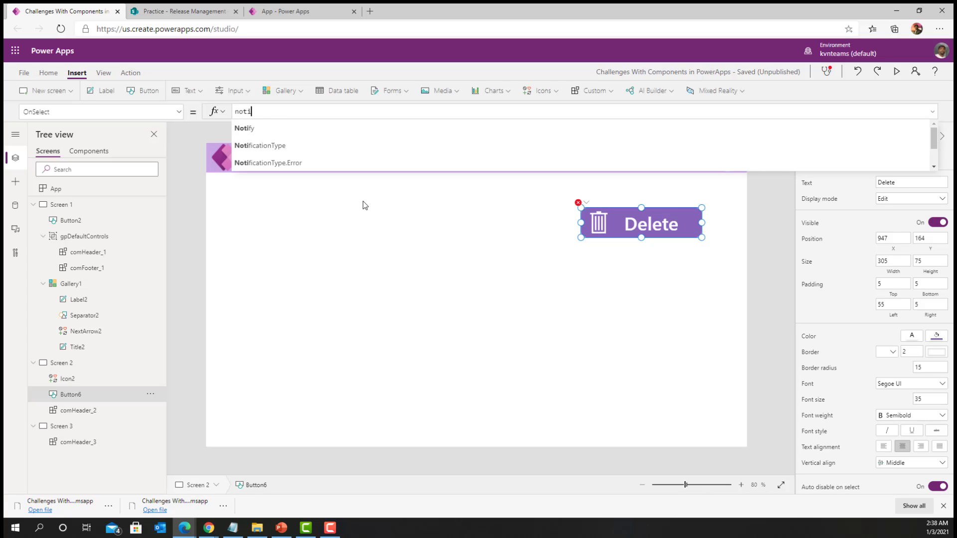
{"action": "type", "text": "fy(\""}
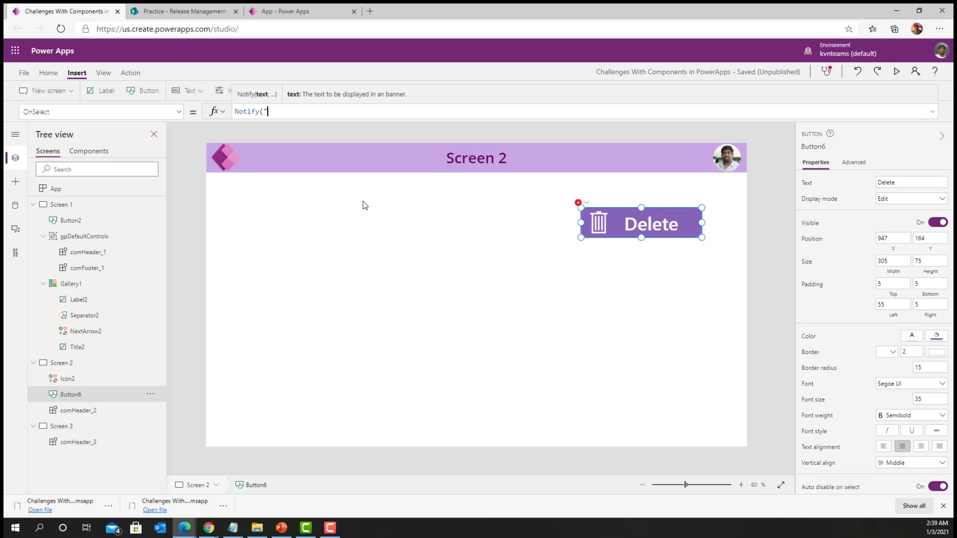
{"action": "type", "text": "Deleted\")"}
{"action": "left_click", "coordinate": [455, 303]}
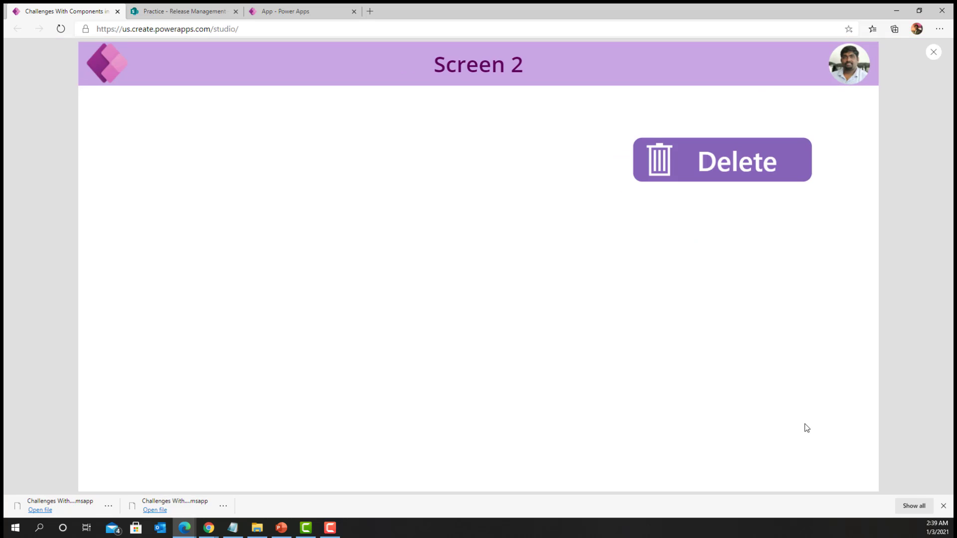
Preview Screen 2, test the Delete button, dismiss its notification and return to editing.
{"action": "left_click", "coordinate": [897, 71]}
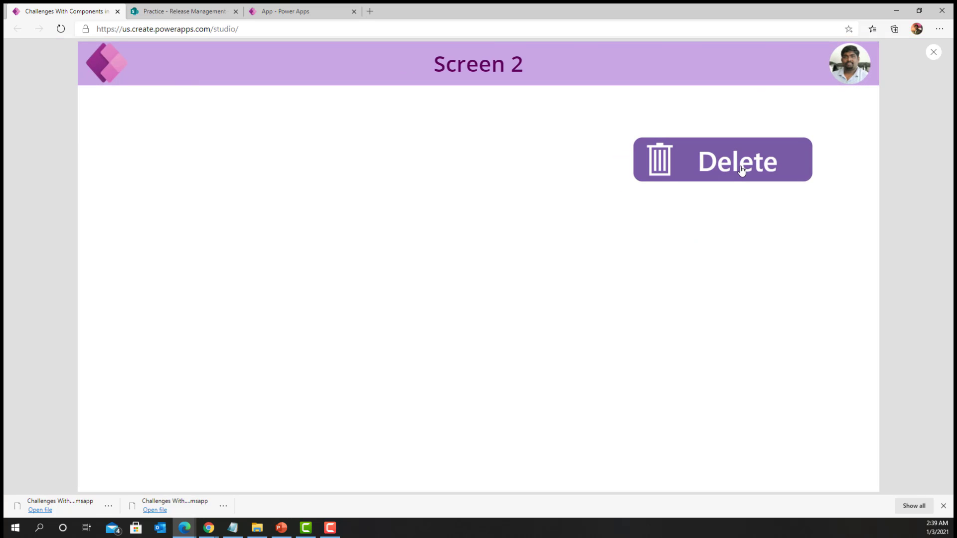
{"action": "left_click", "coordinate": [741, 170]}
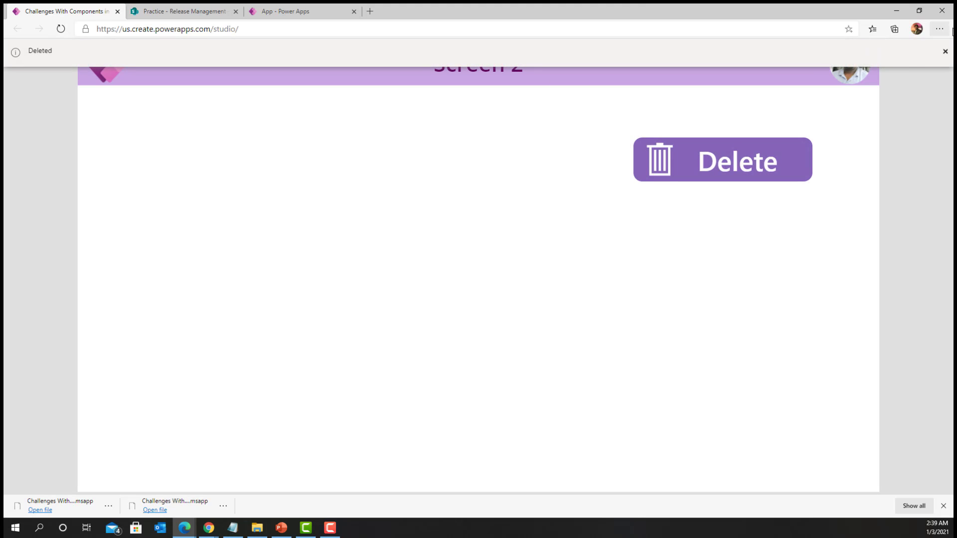
{"action": "left_click", "coordinate": [947, 53]}
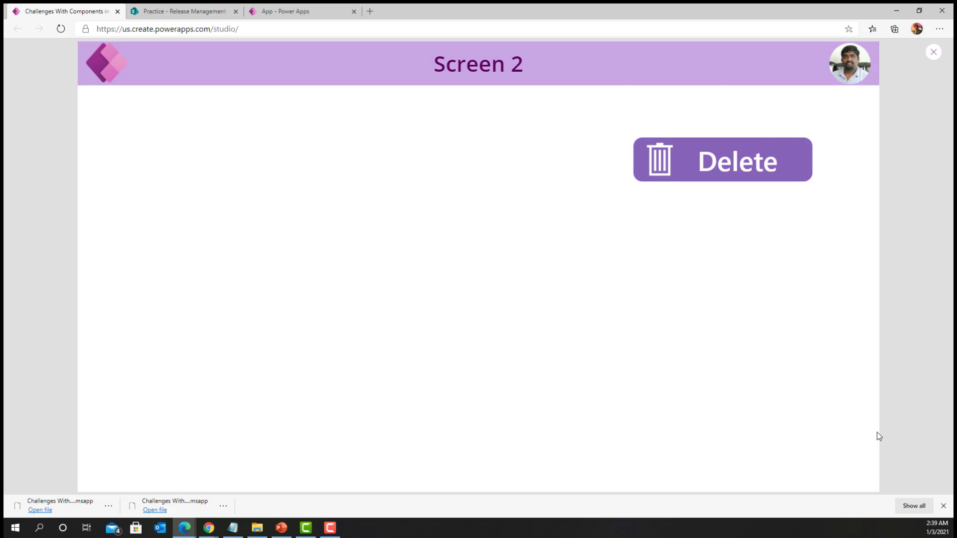
{"action": "key", "text": "Escape"}
Set the OnSelect formula of the trash icon on Screen 2 to Notify("deleted");.
{"action": "left_click", "coordinate": [658, 226]}
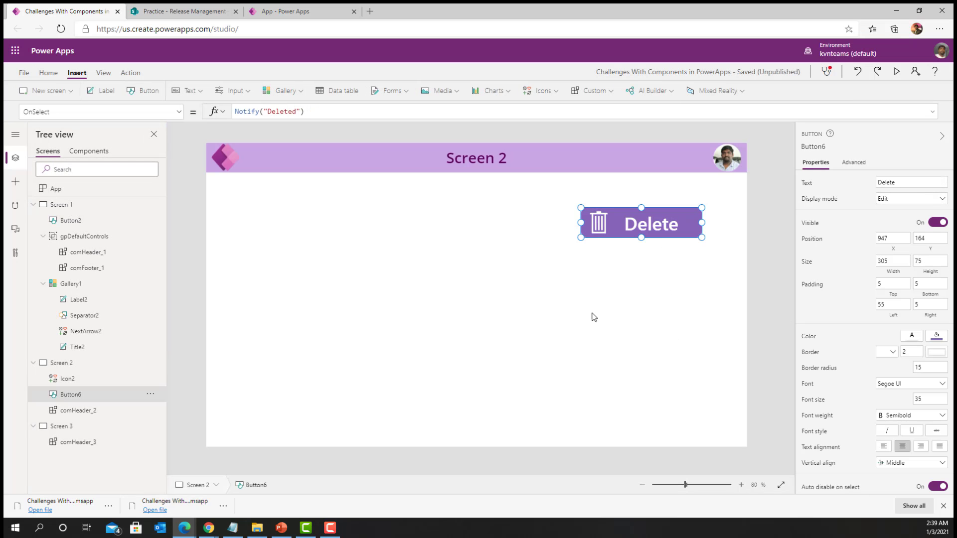
{"action": "left_click", "coordinate": [79, 381]}
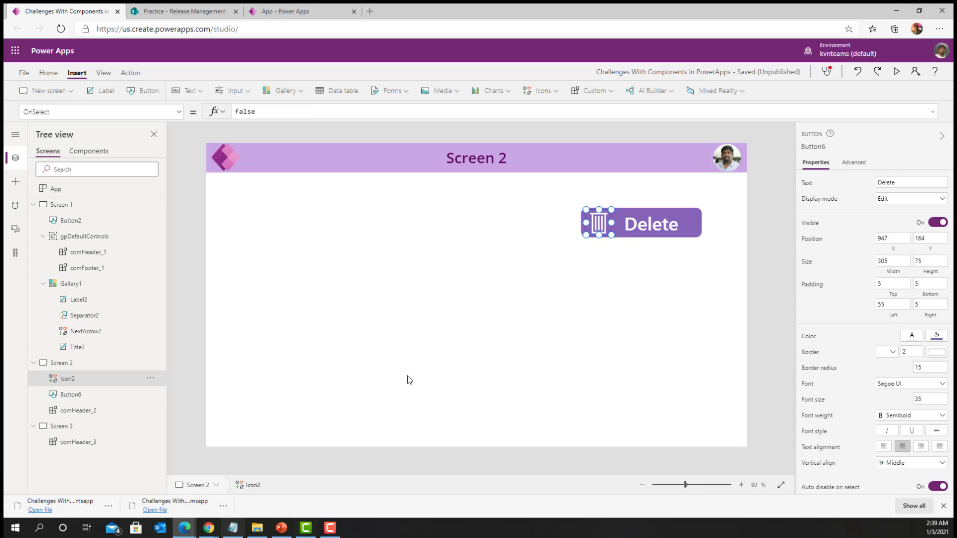
{"action": "left_click", "coordinate": [302, 112]}
{"action": "key", "text": "ctrl+a"}
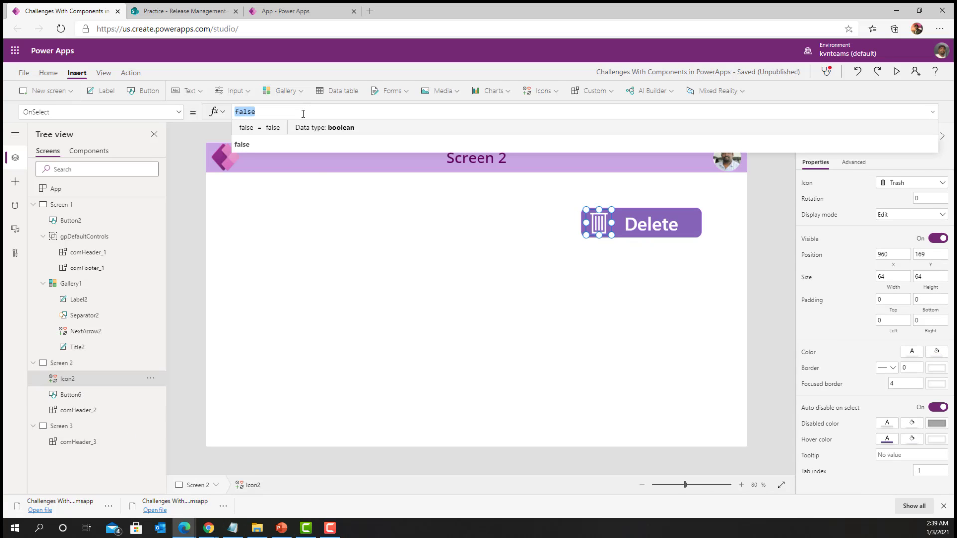
{"action": "type", "text": "Notify("}
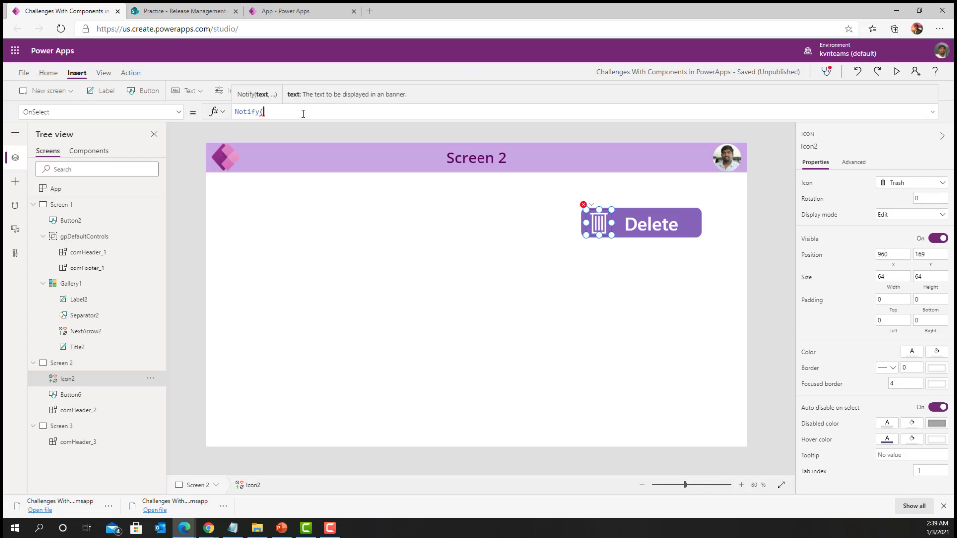
{"action": "type", "text": "\"deleted\");"}
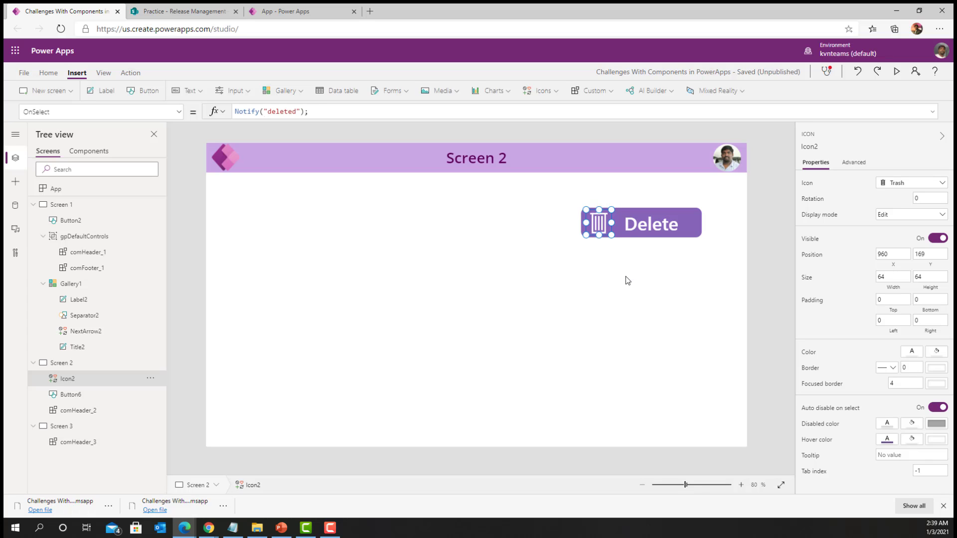
{"action": "left_click", "coordinate": [626, 276]}
Group the trash icon and the Delete button on Screen 2.
{"action": "left_click", "coordinate": [598, 229]}
{"action": "left_click", "coordinate": [661, 234], "text": "ctrl"}
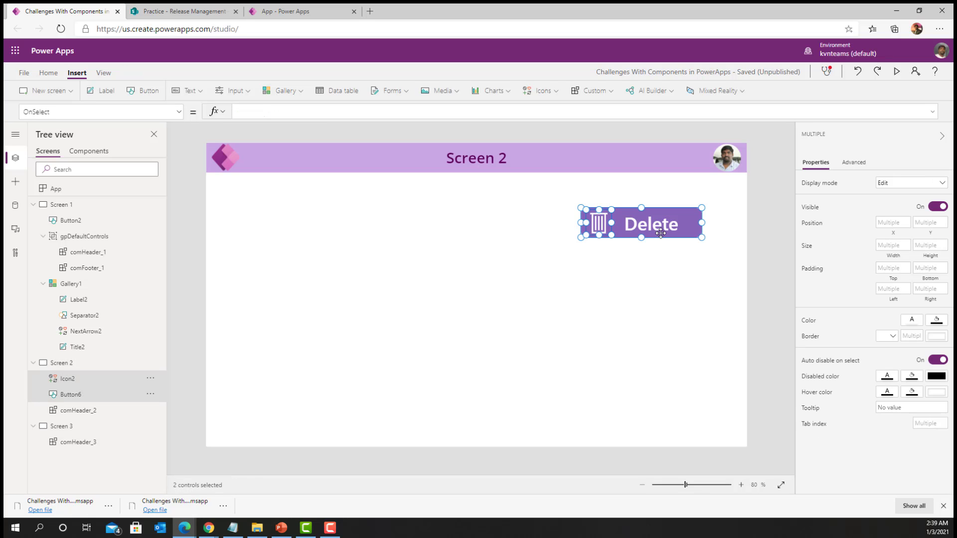
{"action": "left_click", "coordinate": [150, 380]}
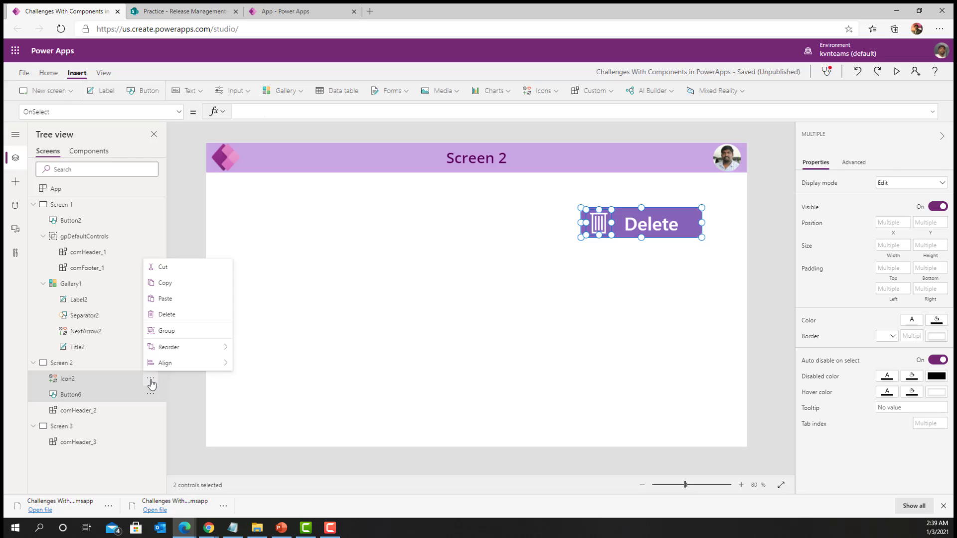
{"action": "left_click", "coordinate": [167, 332]}
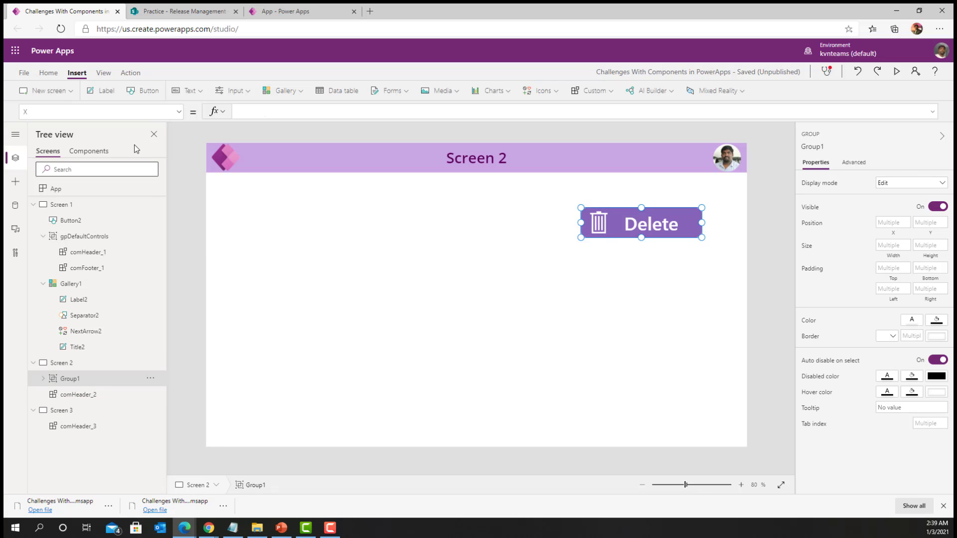
Set the OnSelect formula of the group holding the trash icon and Delete button to Notify("Deleted").
{"action": "left_click", "coordinate": [179, 112]}
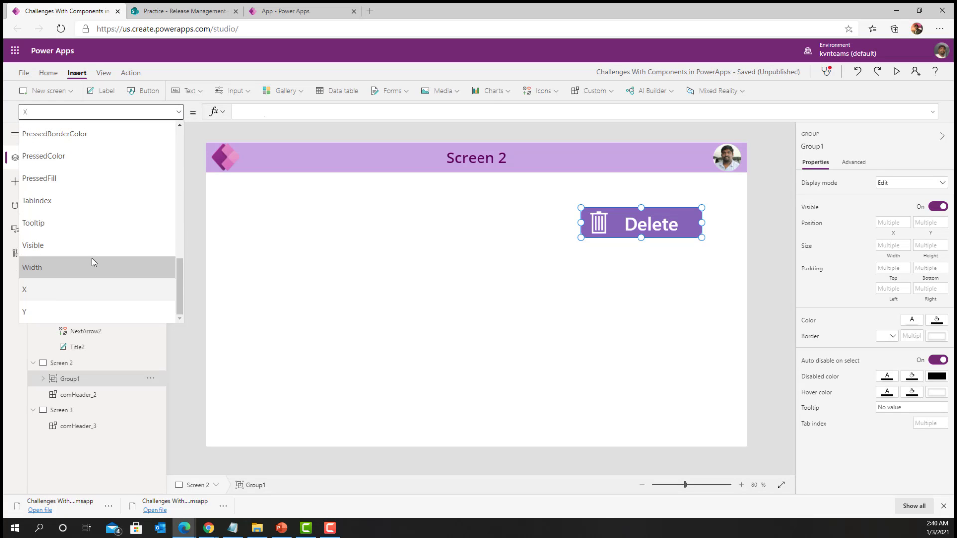
{"action": "scroll", "coordinate": [92, 258], "scroll_direction": "up", "scroll_amount": 4}
{"action": "left_click", "coordinate": [56, 267]}
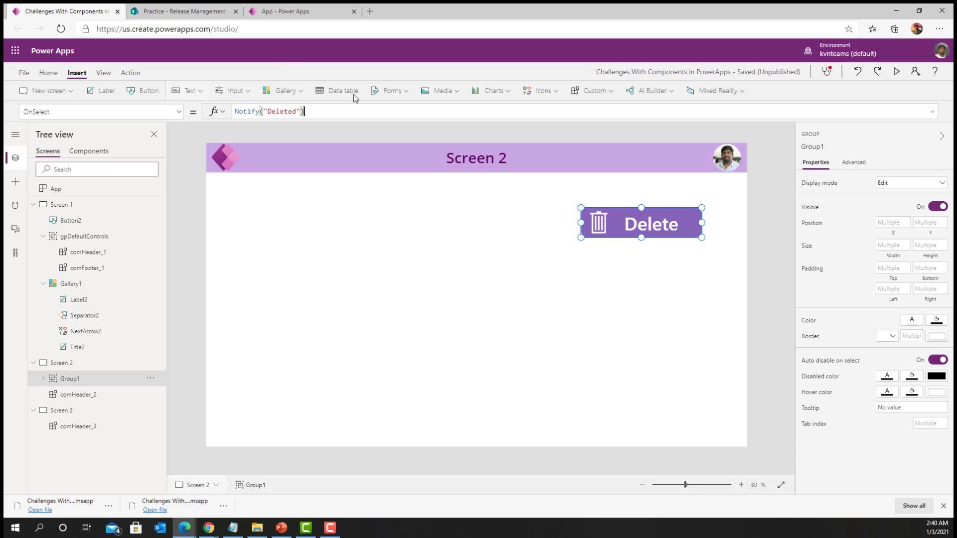
{"action": "left_click", "coordinate": [428, 342]}
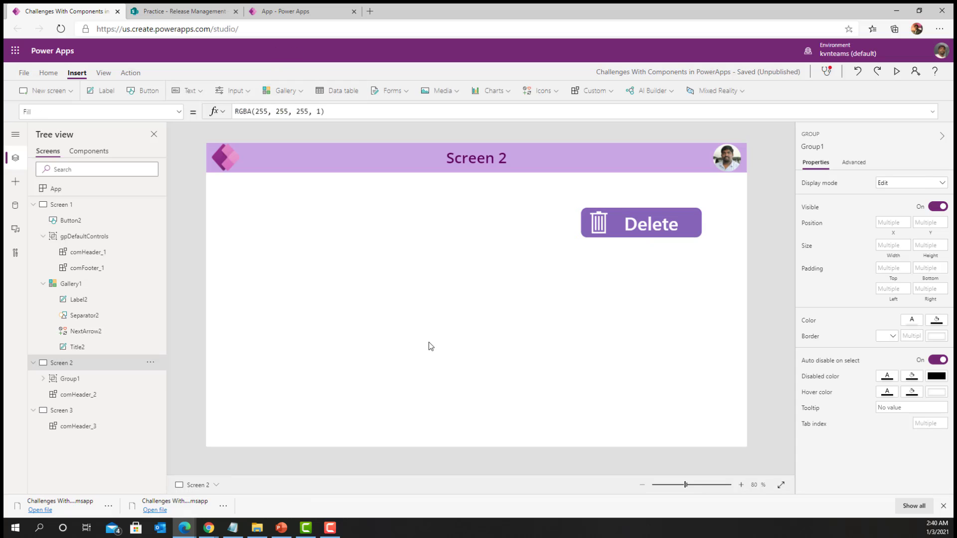
Check the OnSelect formula of the trash icon and of the Delete button inside the group.
{"action": "left_click", "coordinate": [600, 230]}
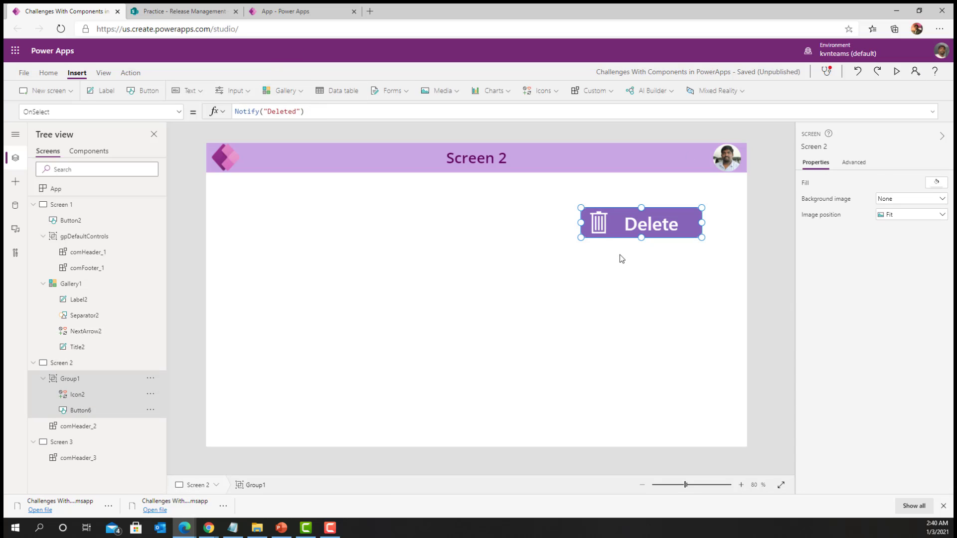
{"action": "left_click", "coordinate": [89, 399]}
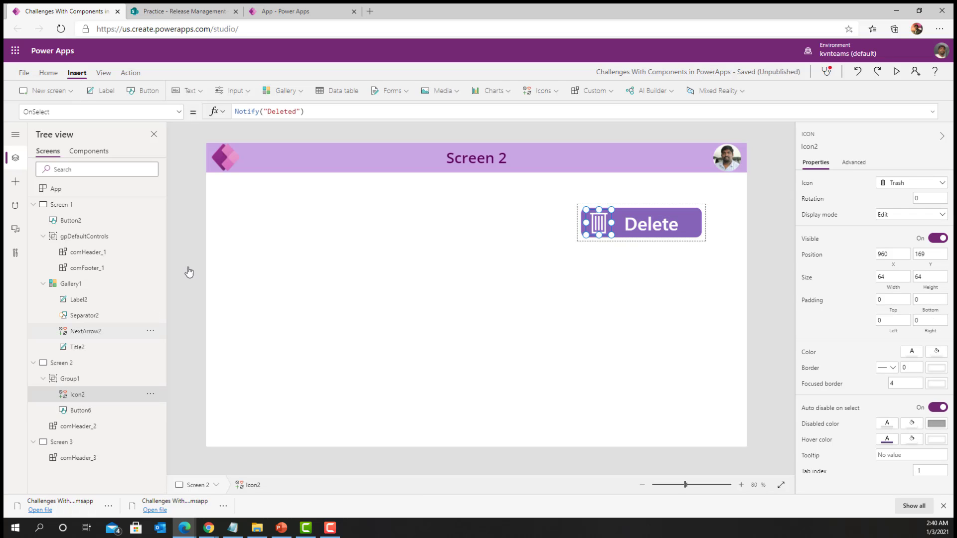
{"action": "left_click", "coordinate": [87, 410]}
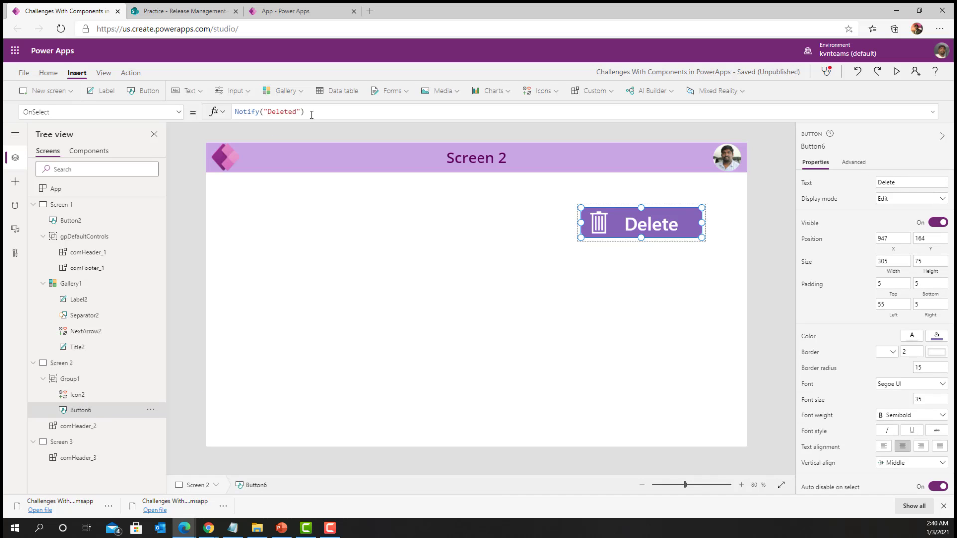
{"action": "left_click", "coordinate": [386, 317]}
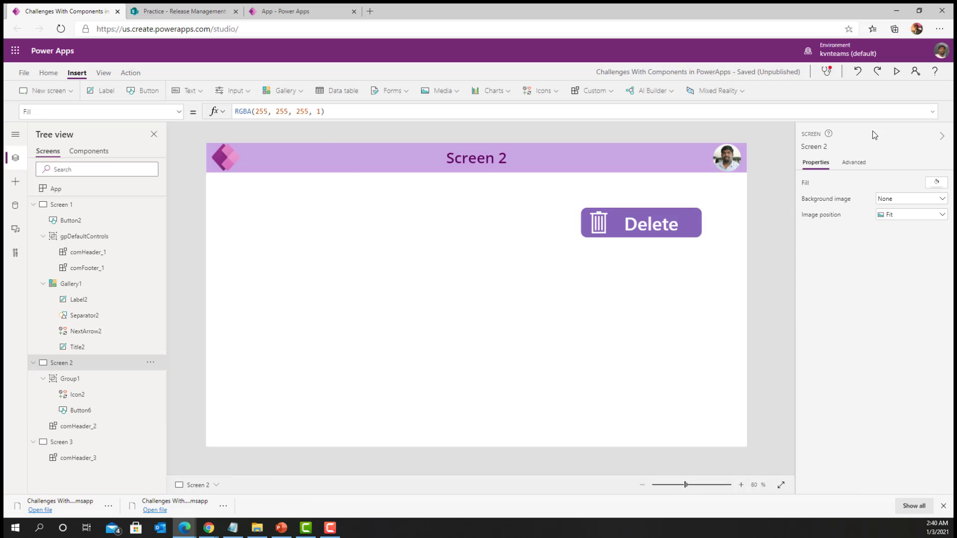
Preview Screen 2, test both the Delete button and the trash icon, and return to editing.
{"action": "left_click", "coordinate": [897, 72]}
{"action": "left_click", "coordinate": [753, 180]}
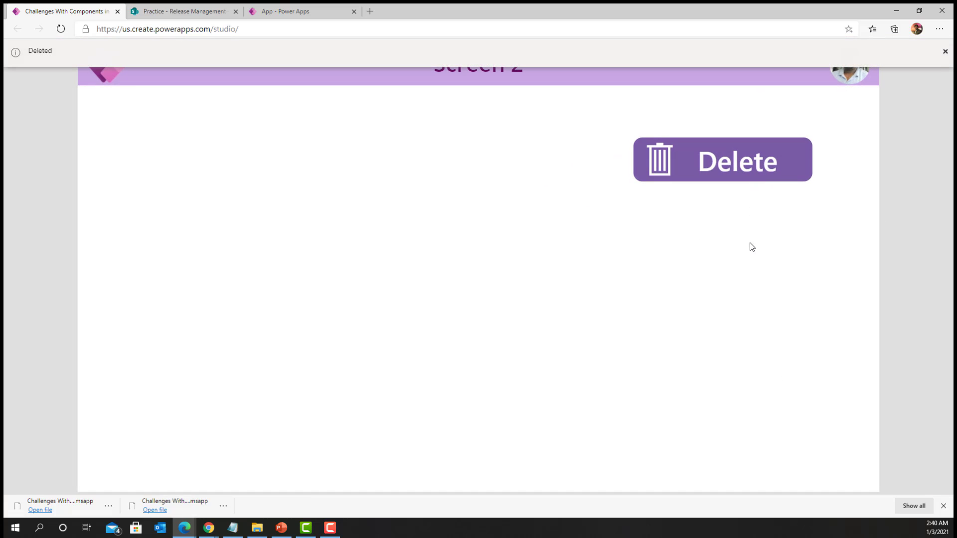
{"action": "left_click", "coordinate": [946, 51]}
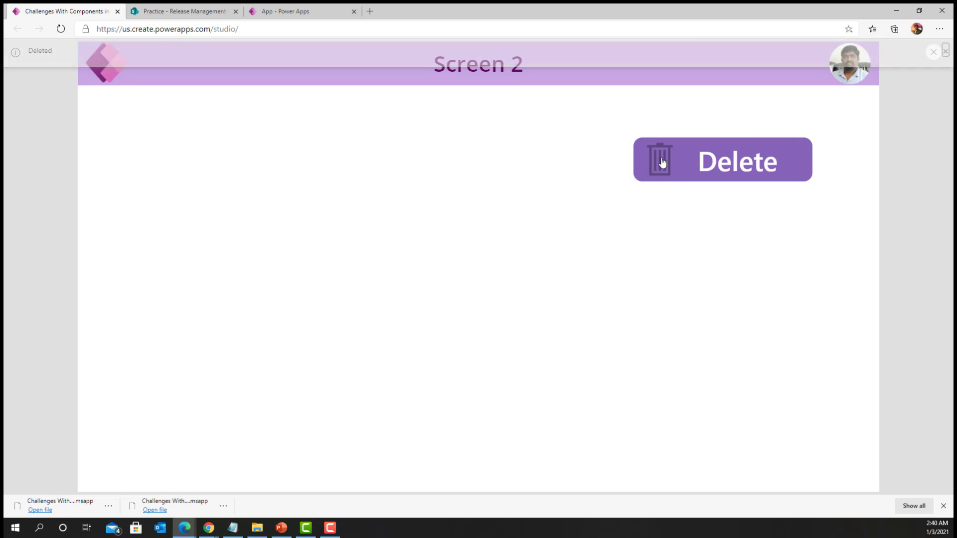
{"action": "left_click", "coordinate": [662, 162]}
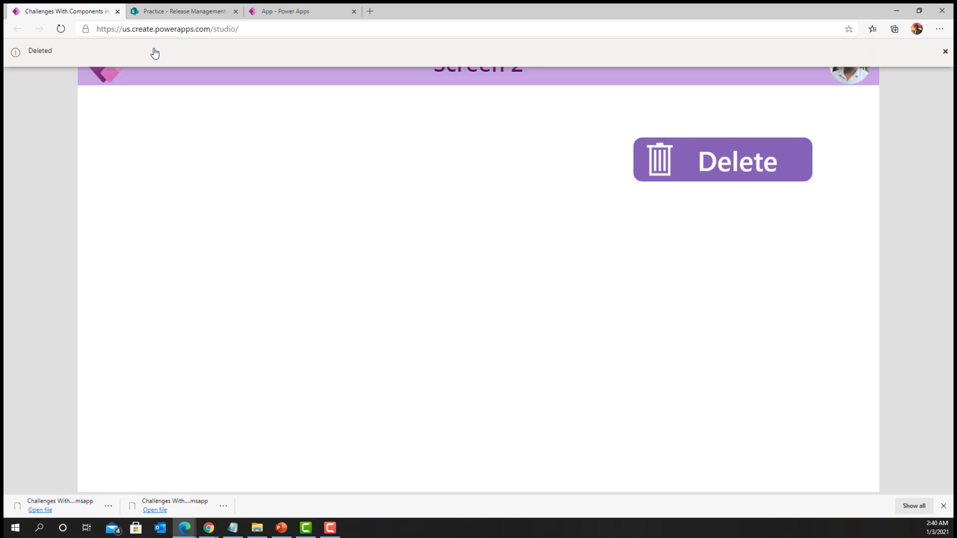
{"action": "key", "text": "Escape"}
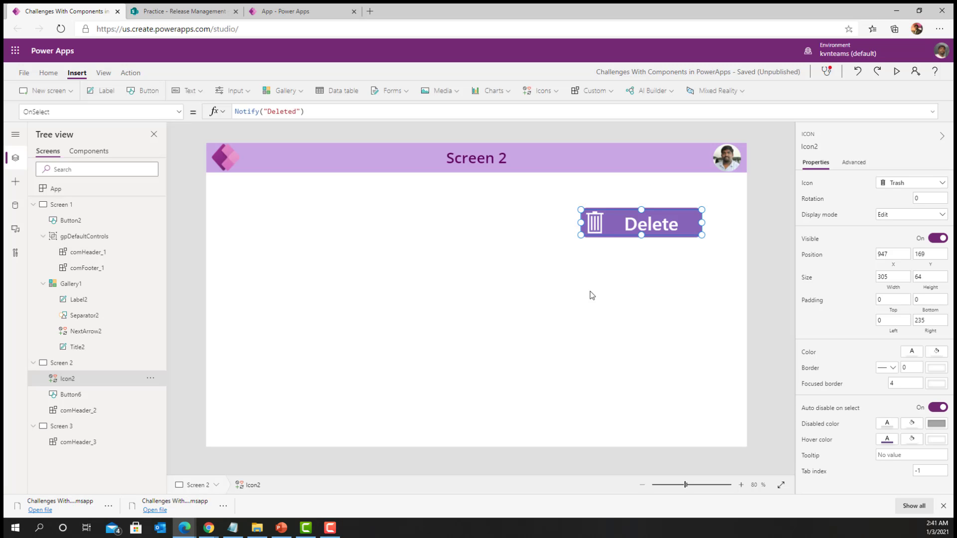